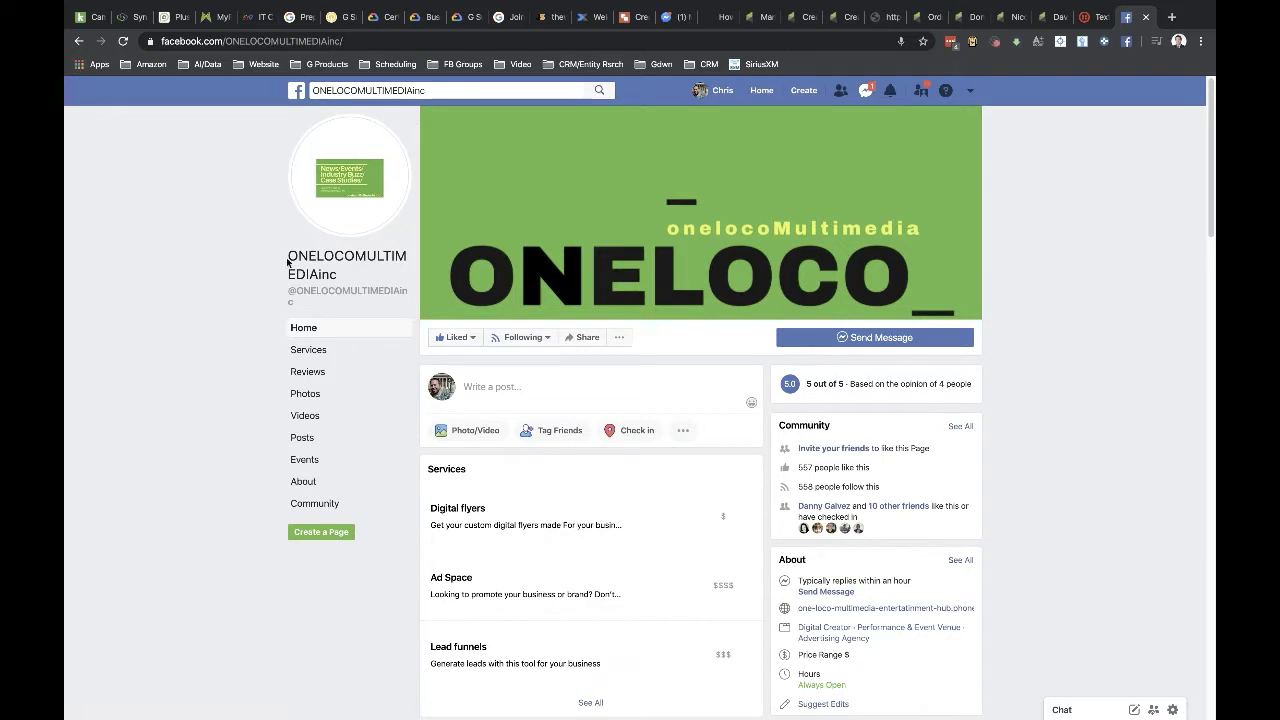
- Open the ONELOCOMULTIMEDIAinc business page on Facebook
click(314, 276)
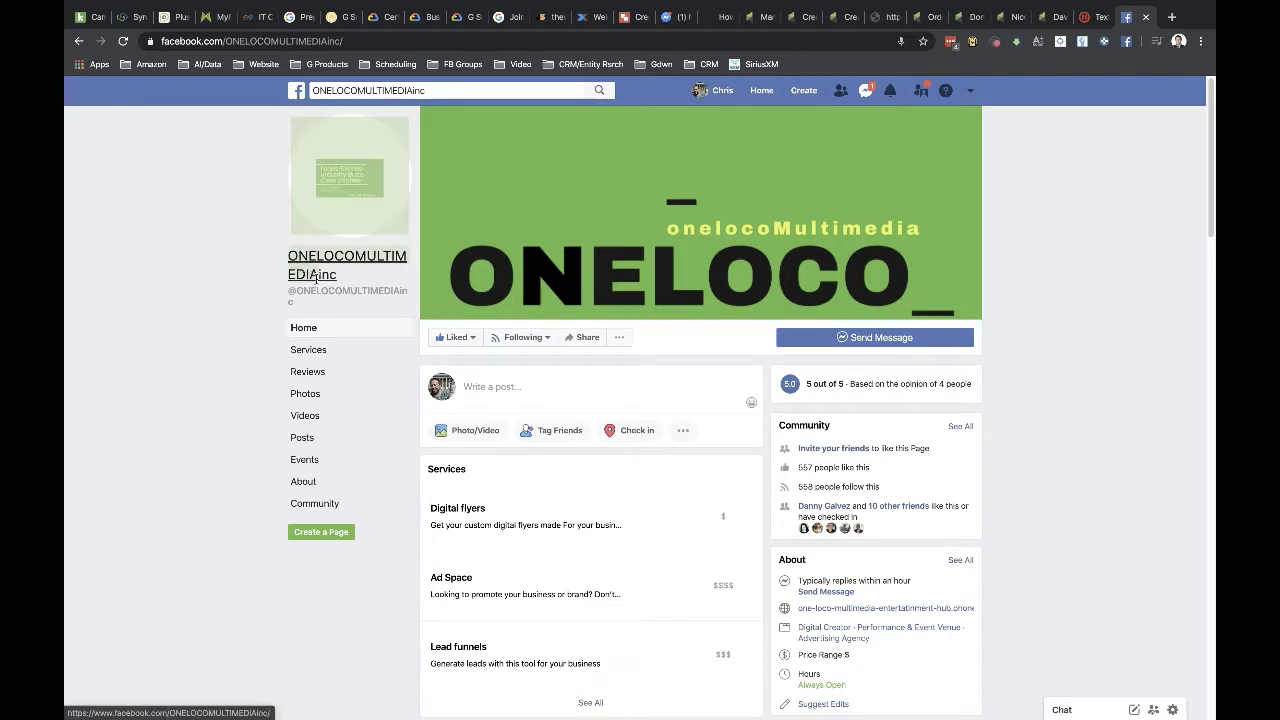
- Search Google for ONELOCOMULTIMEDIA in a new tab
click(1170, 17)
text(ONELOCOMULTIMEDIA)
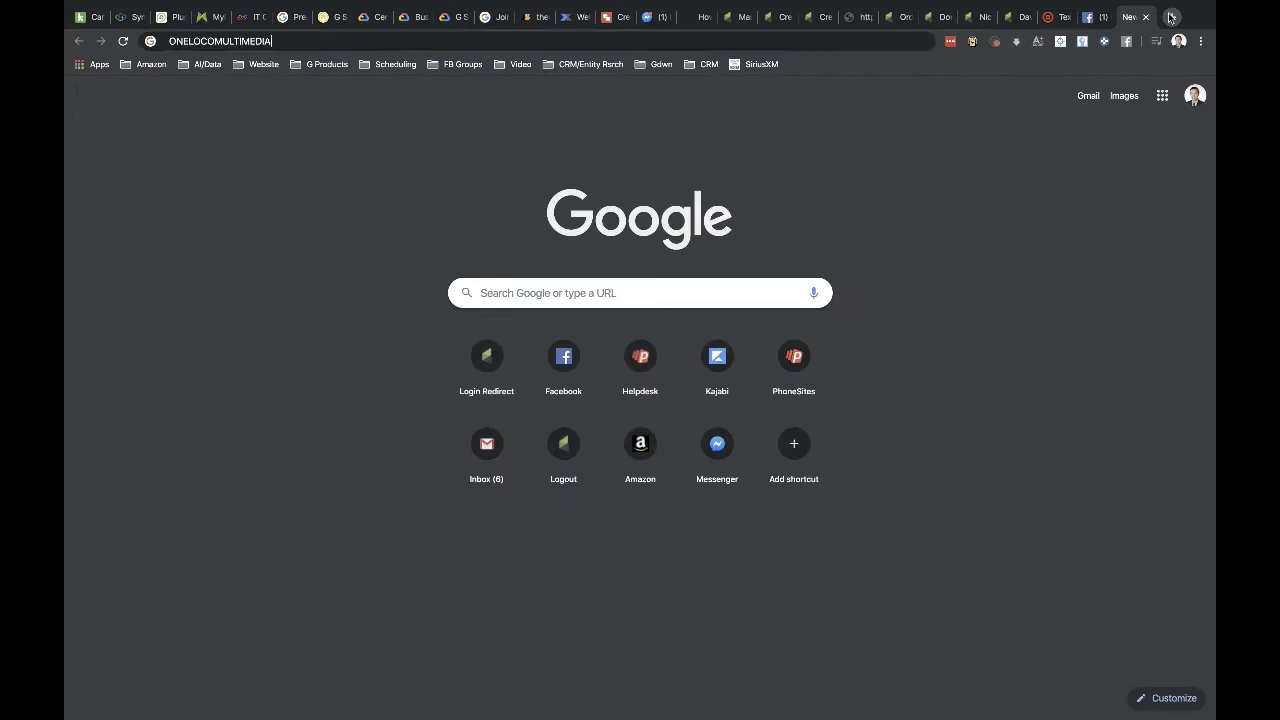
key(Return)
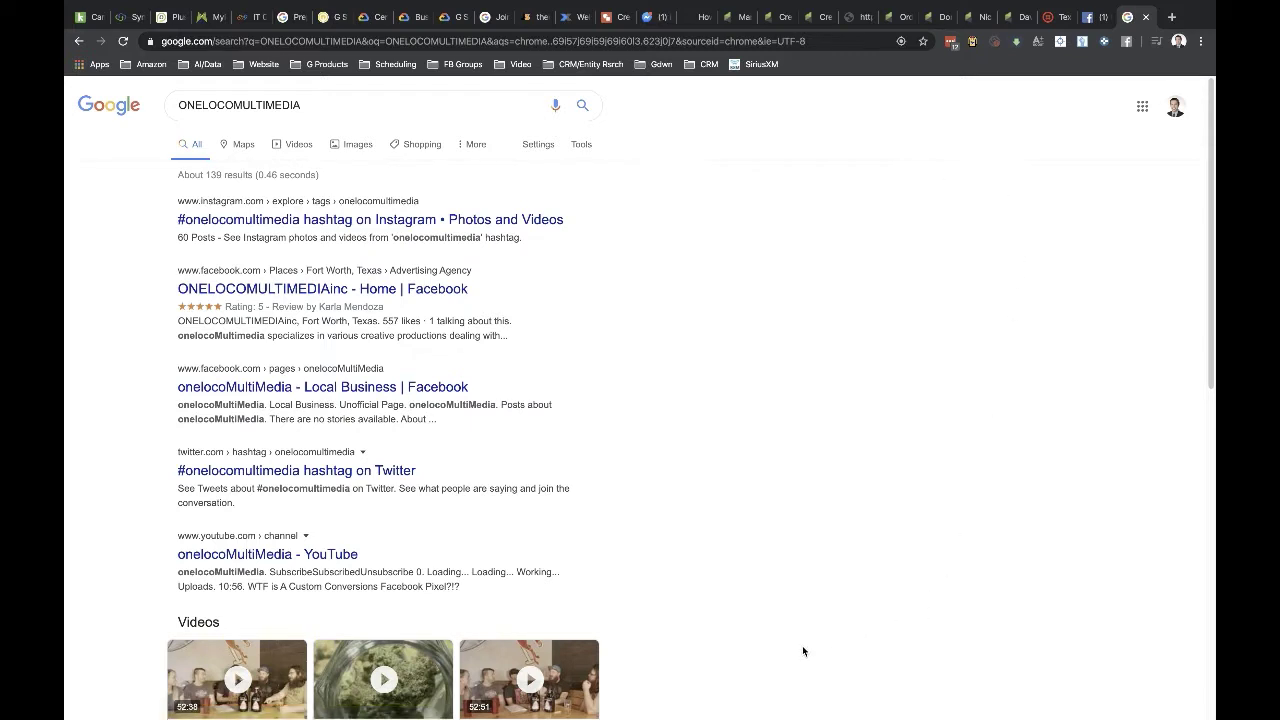
- Re-run the search as 'ONE LOCO MULTIMEDIA' and select the query text
click(204, 104)
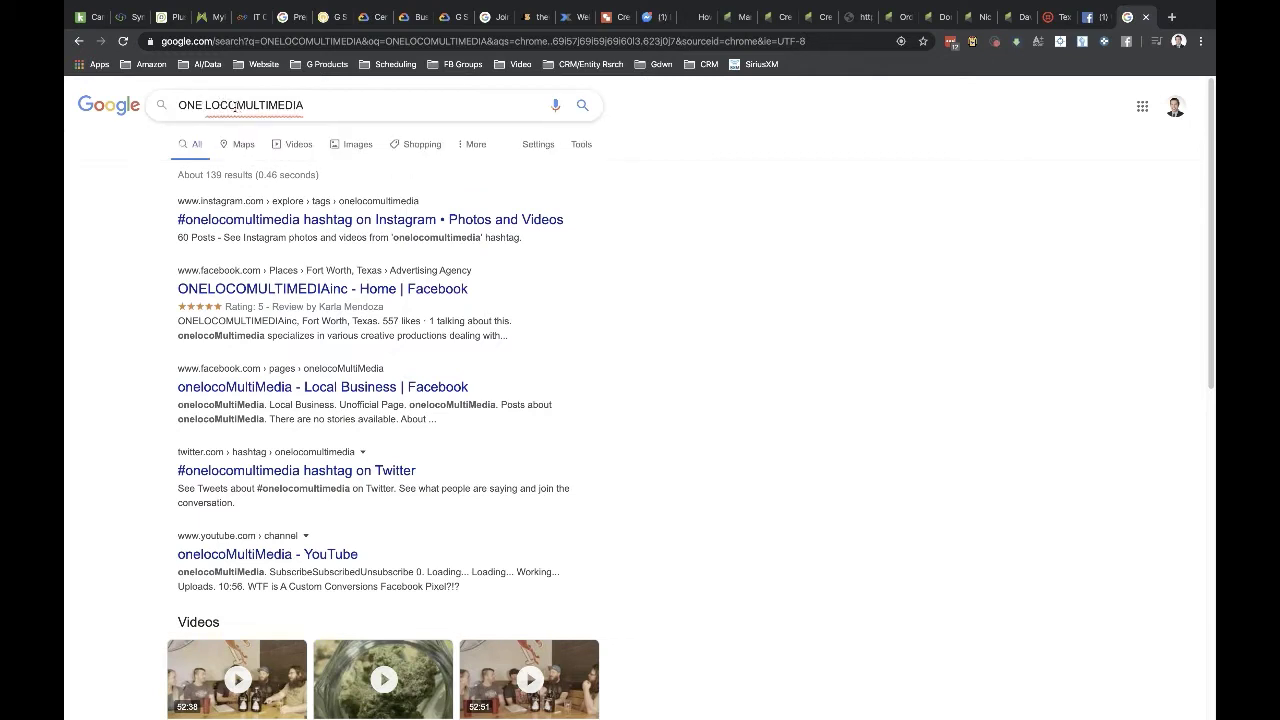
click(236, 105)
key(Return)
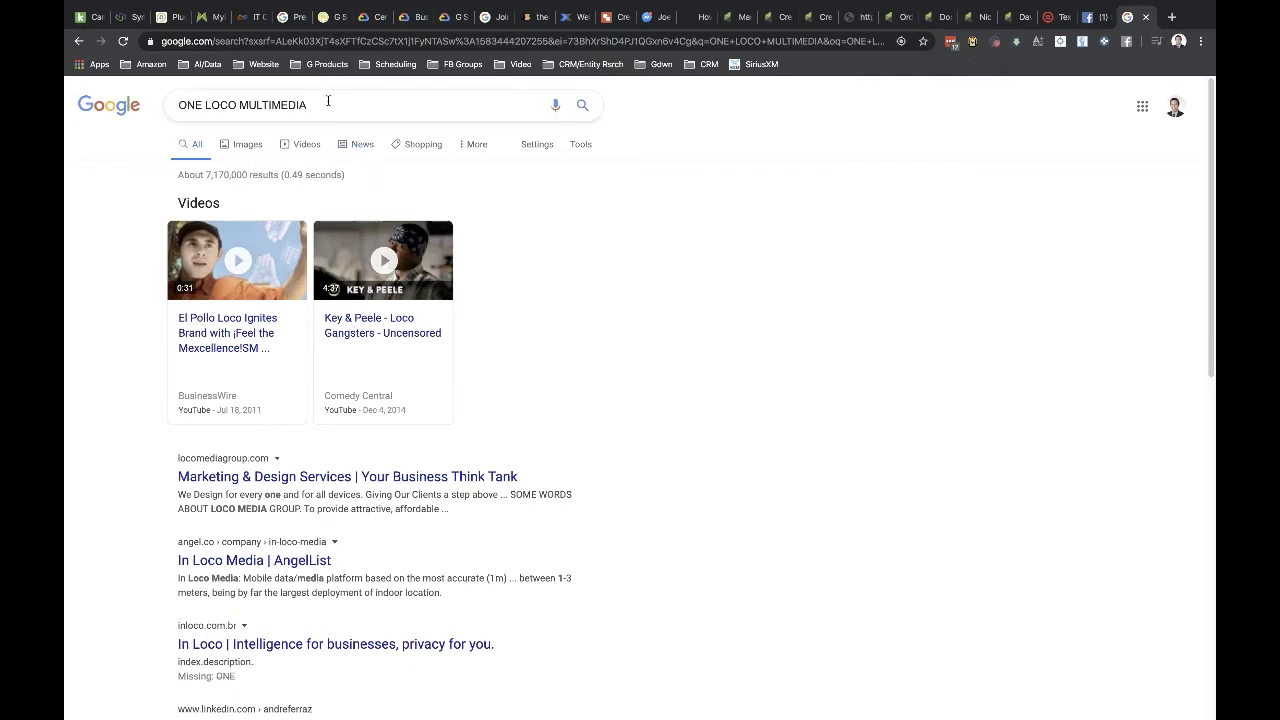
drag(323, 105, 88, 72)
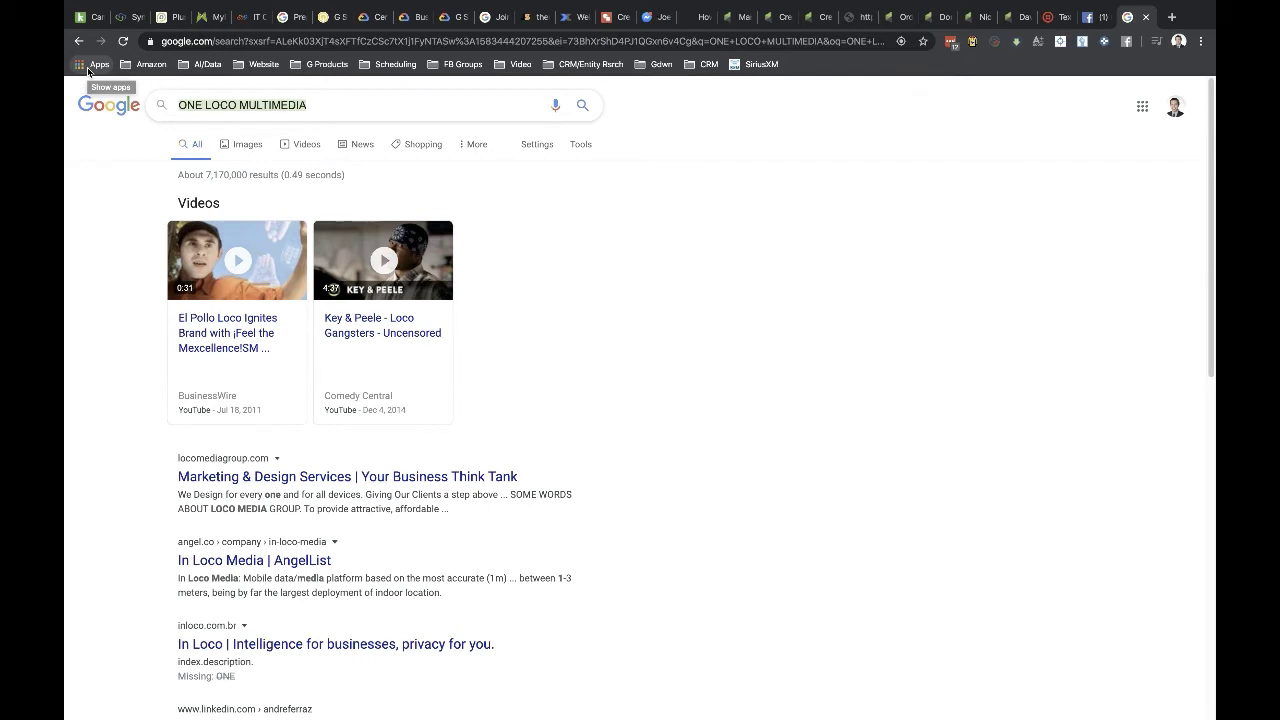
- Search 'mobile funnels' and look over the results and Mobile Funnels business panel
text(mobile funnels)
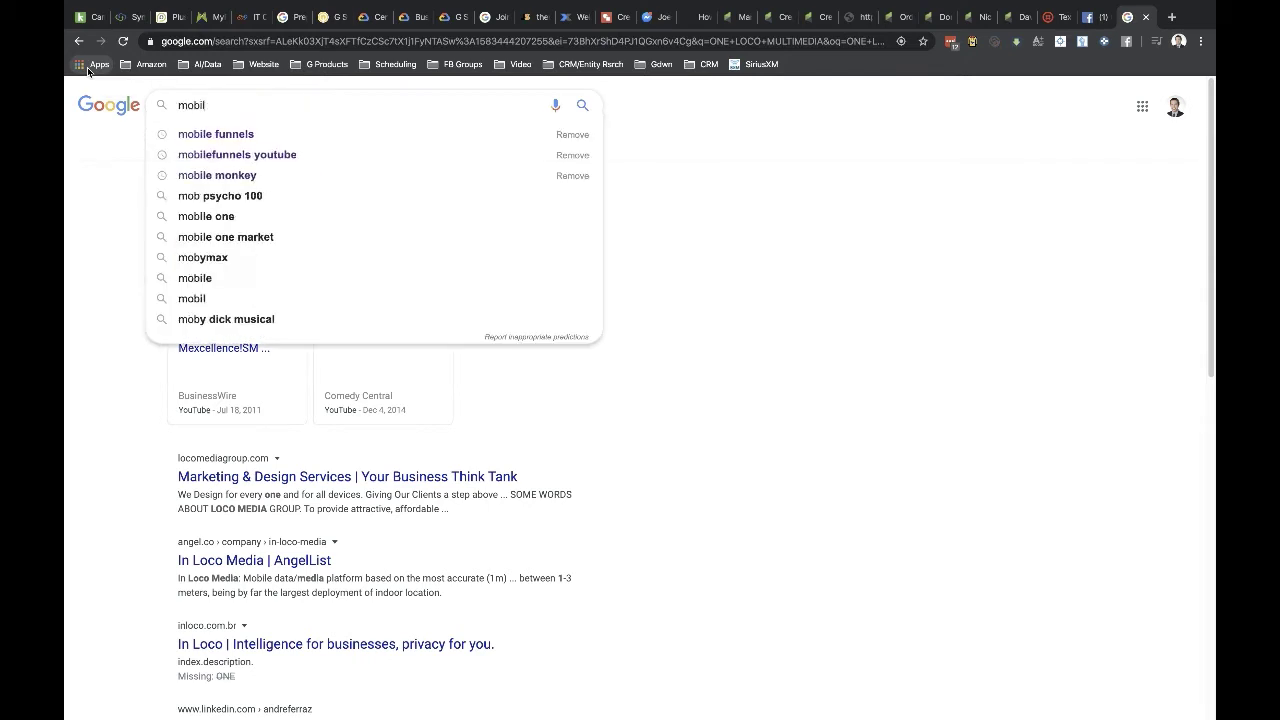
key(Return)
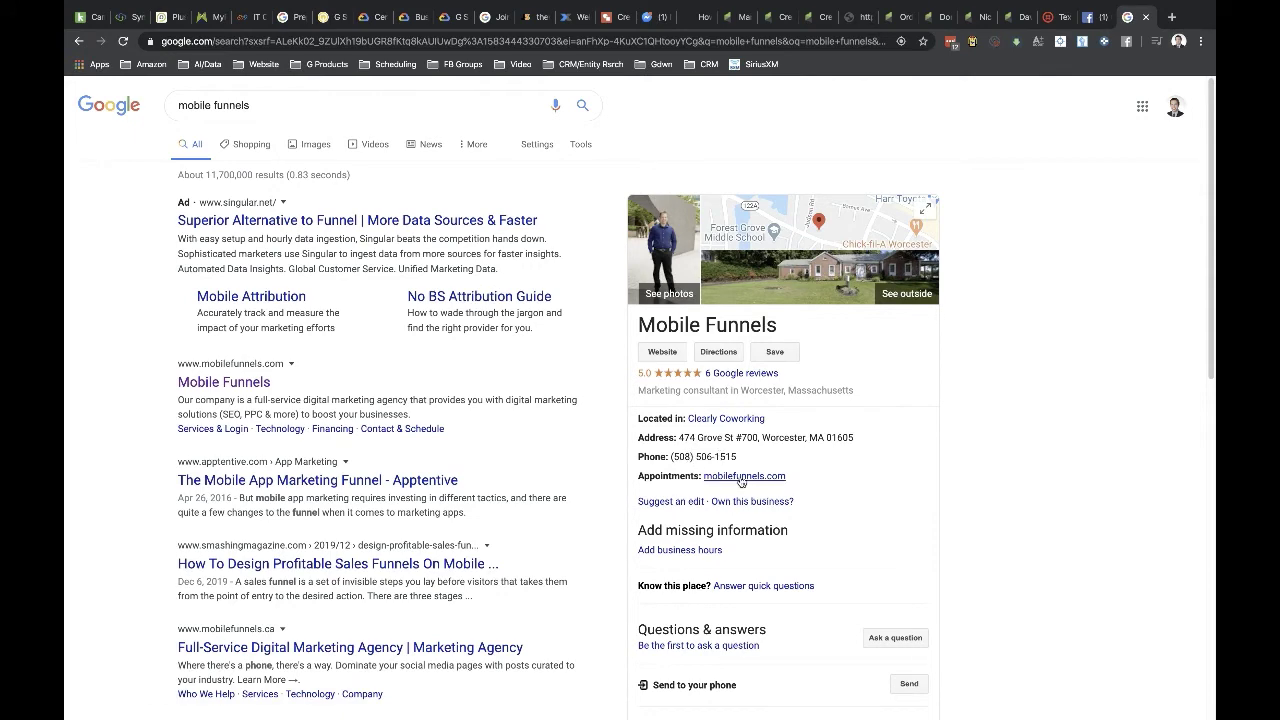
scroll(752, 480, down, 3)
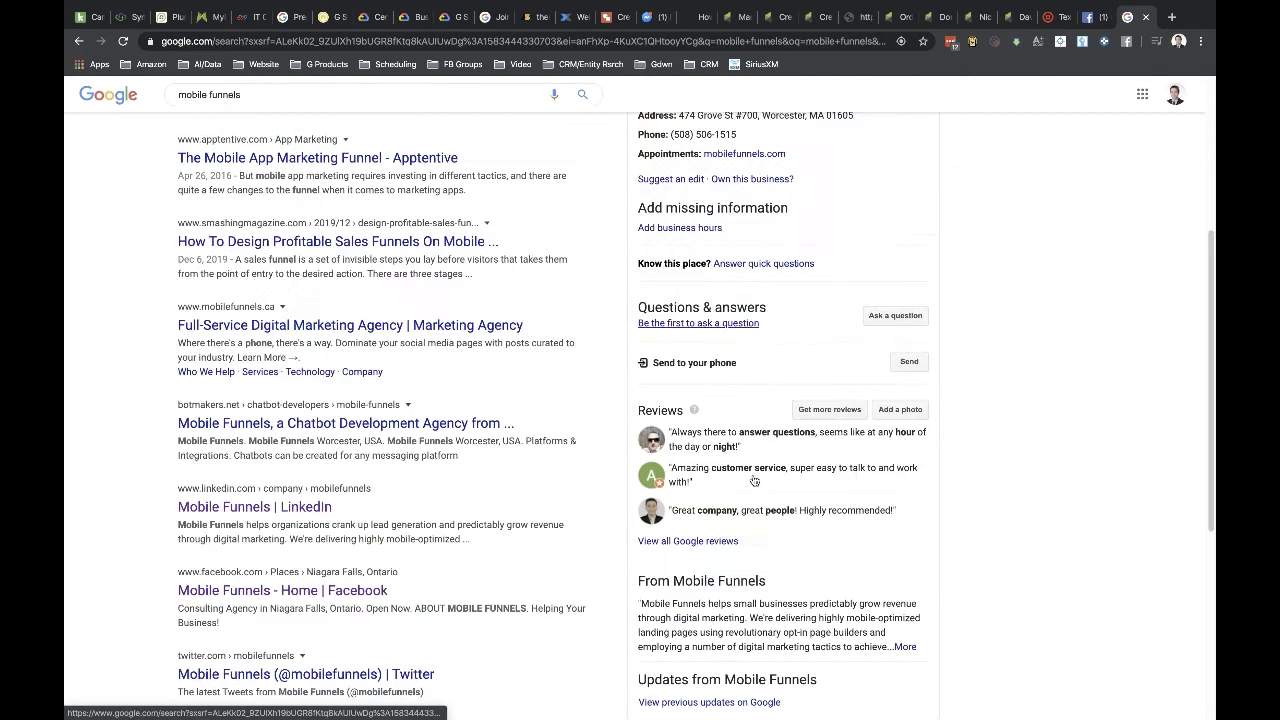
scroll(678, 570, down, 4)
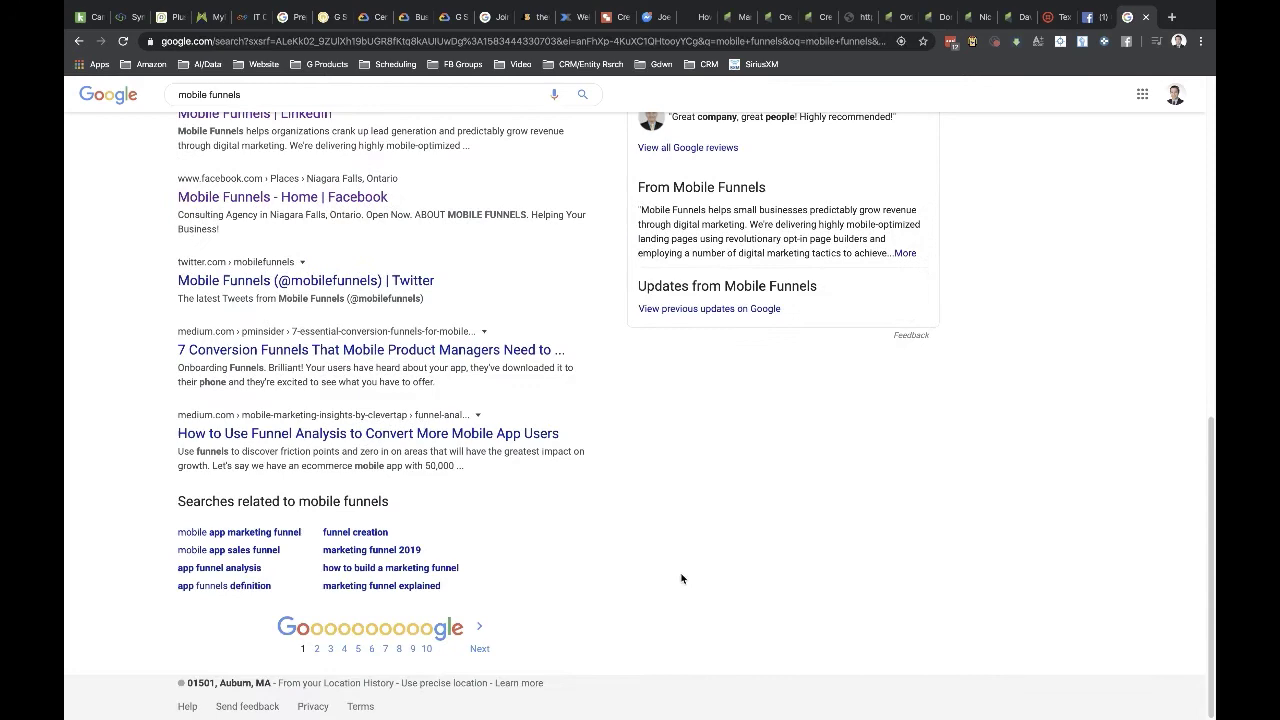
scroll(718, 348, up, 1)
scroll(1035, 333, up, 15)
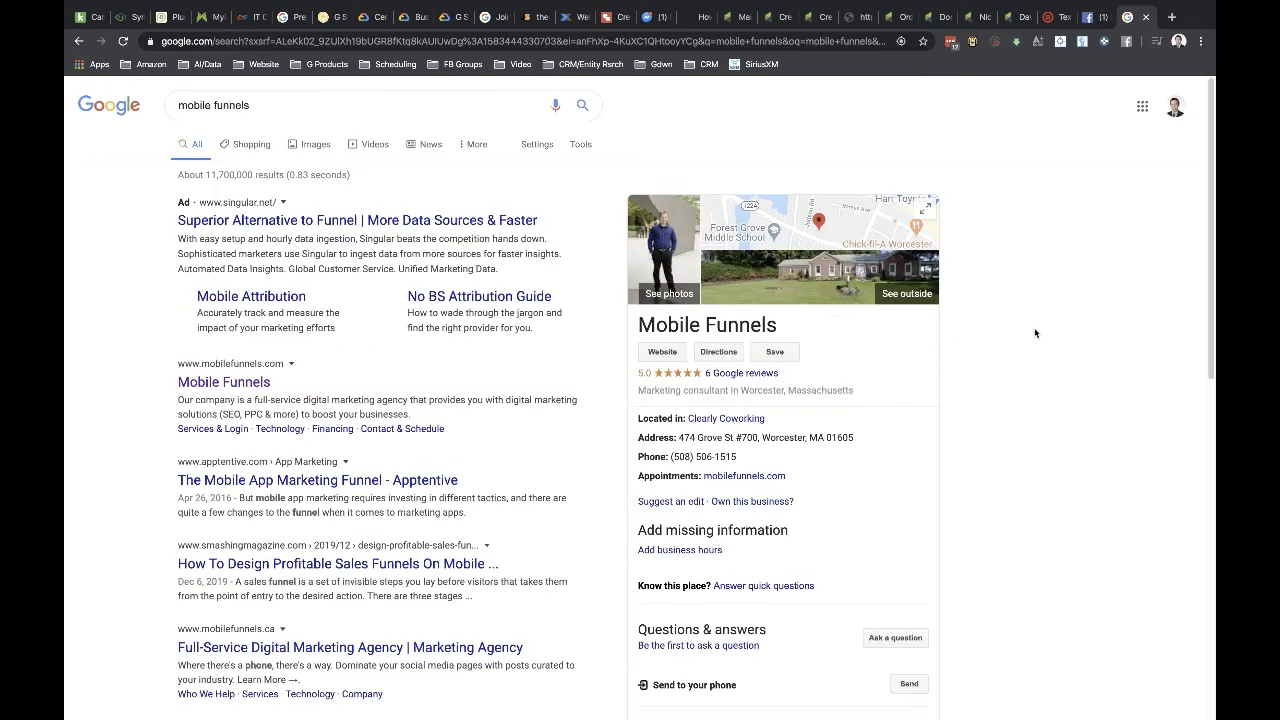
- Search 'jasmines auburn', view the Jasmine restaurant's map, then show 'google my business' results
triple_click(257, 104)
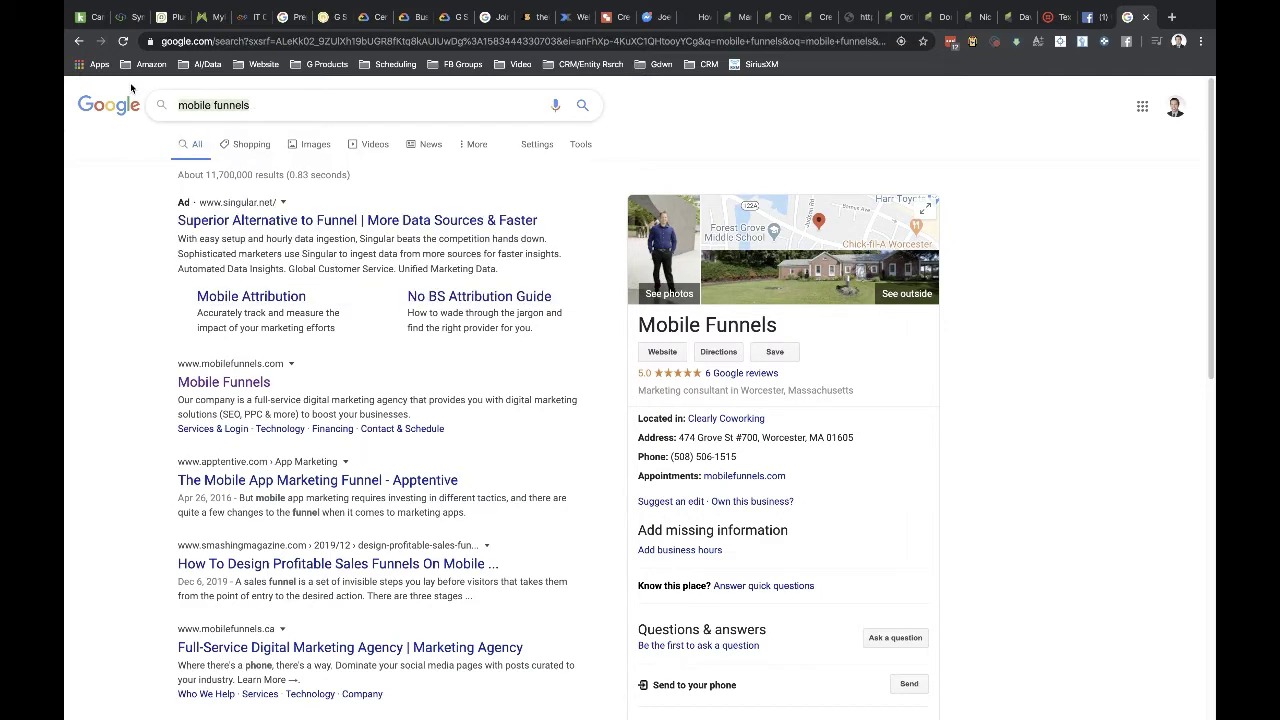
text(as)
key(BackSpace)
key(BackSpace)
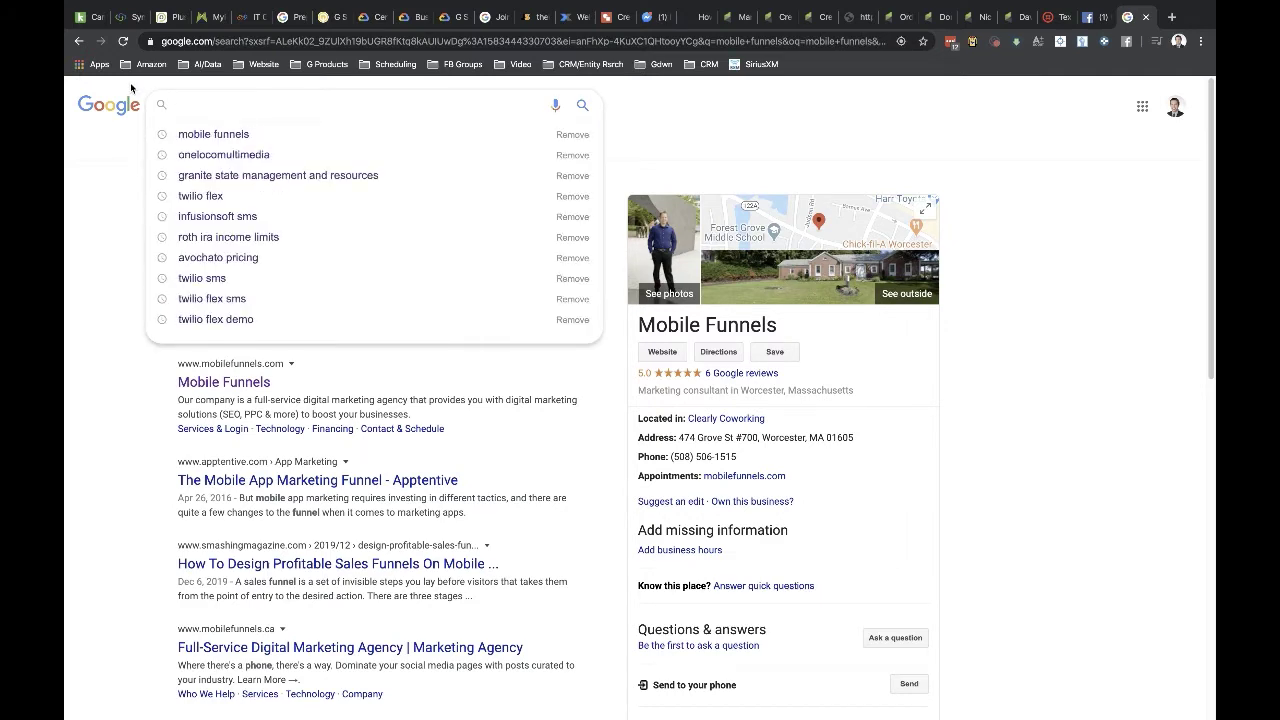
text(jasmines)
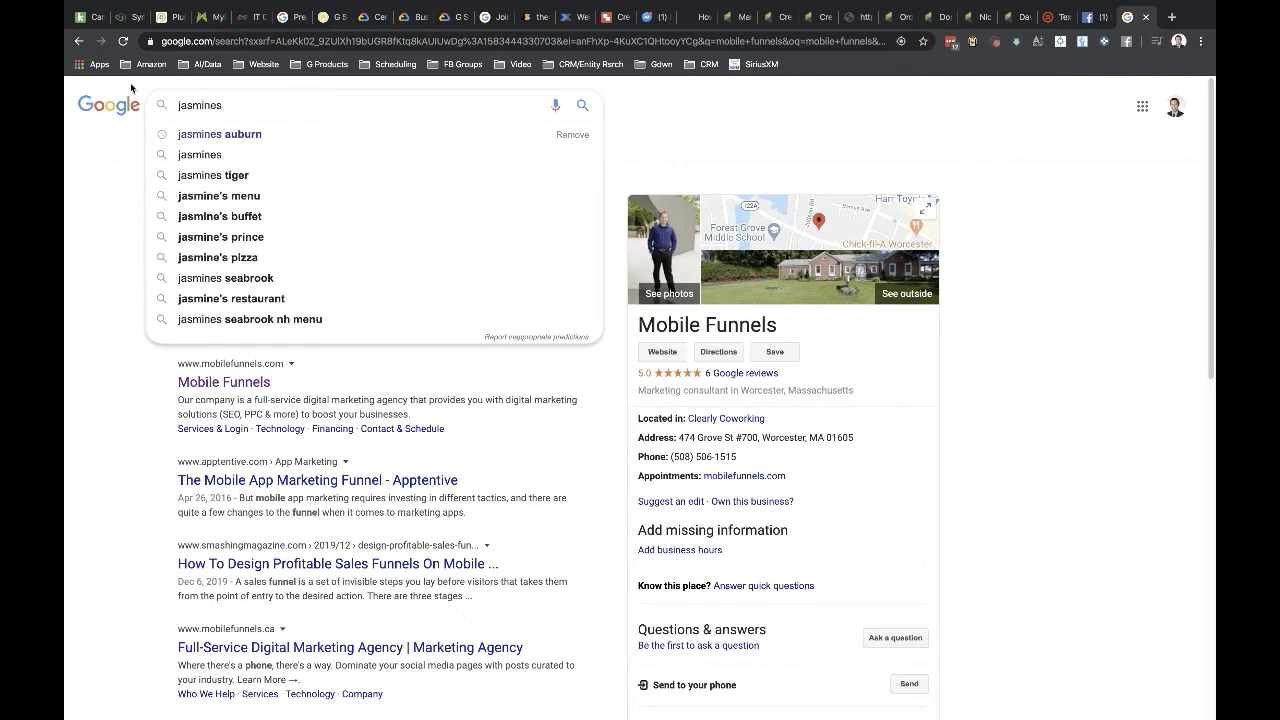
key(Down)
key(Return)
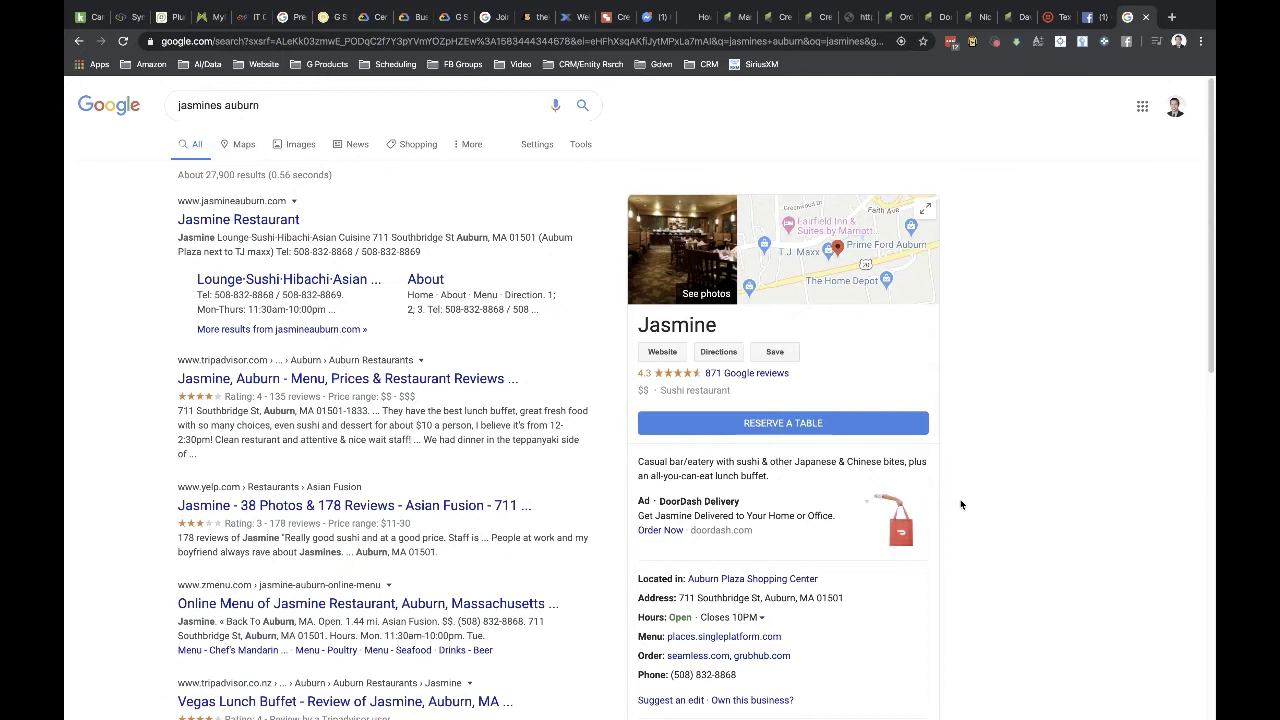
click(895, 249)
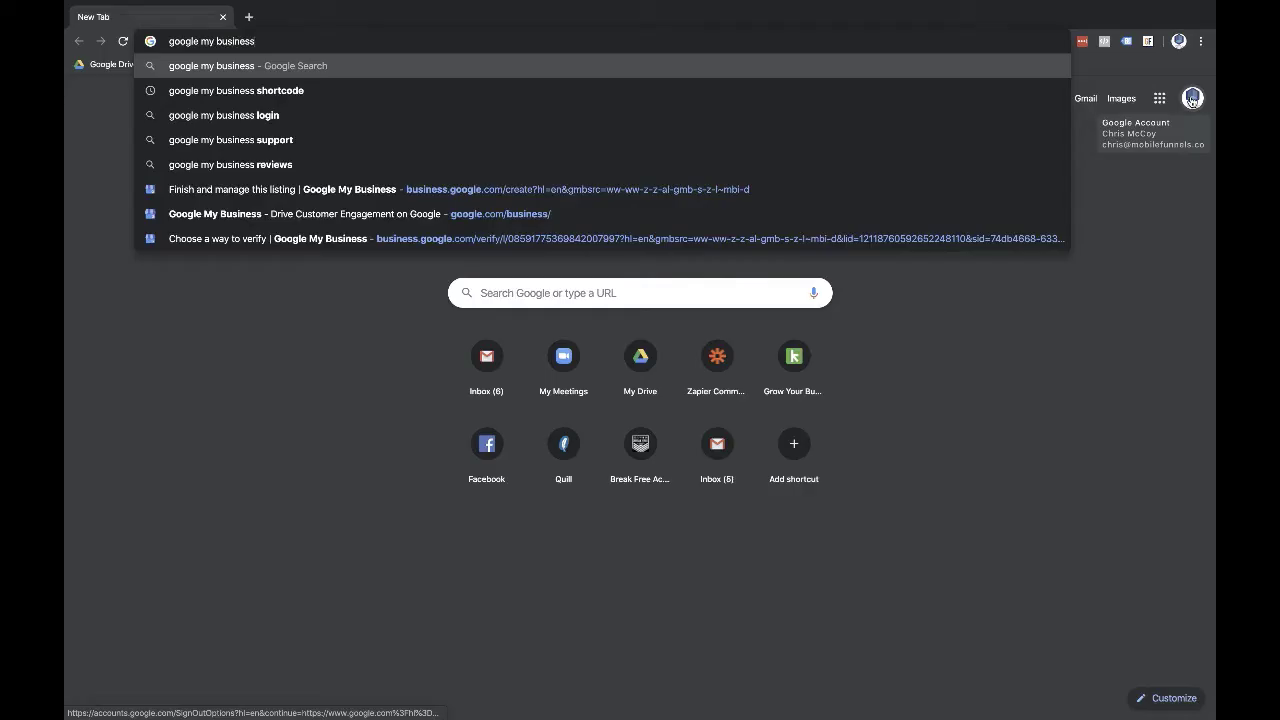
key(Return)
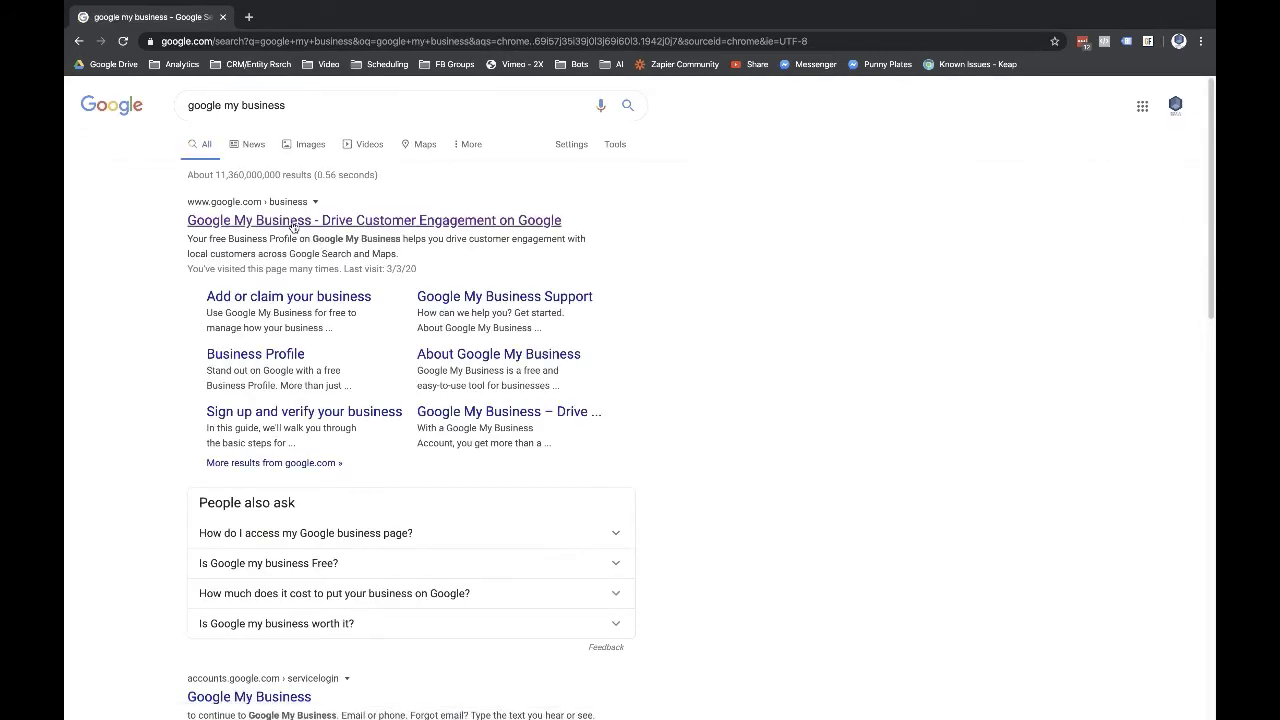
- Go to Google My Business and choose Add single location in Manage locations
click(292, 222)
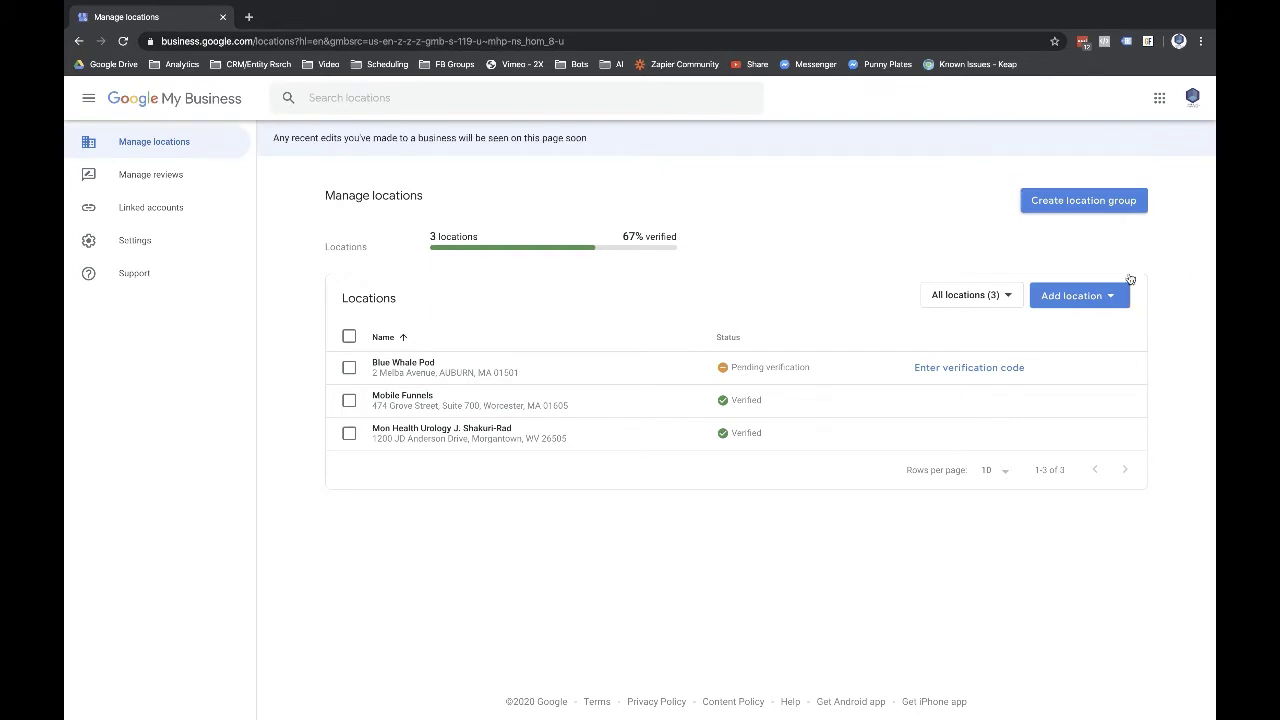
click(1061, 300)
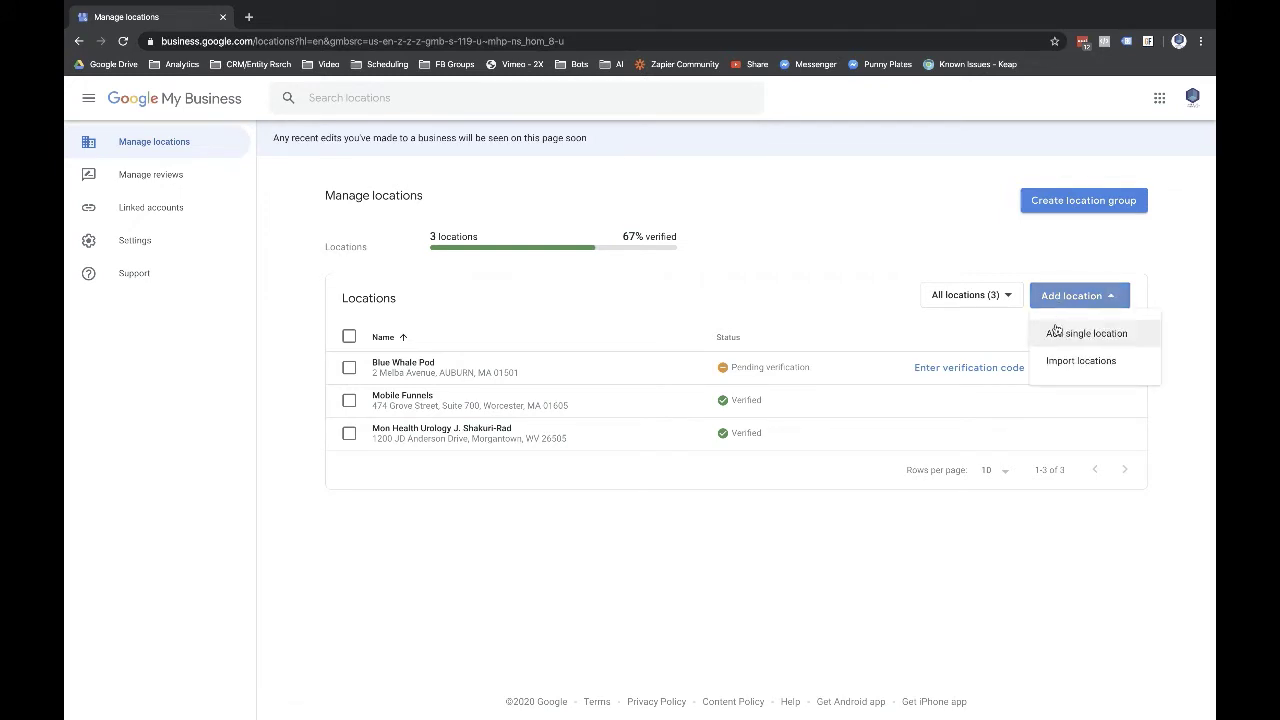
click(1058, 335)
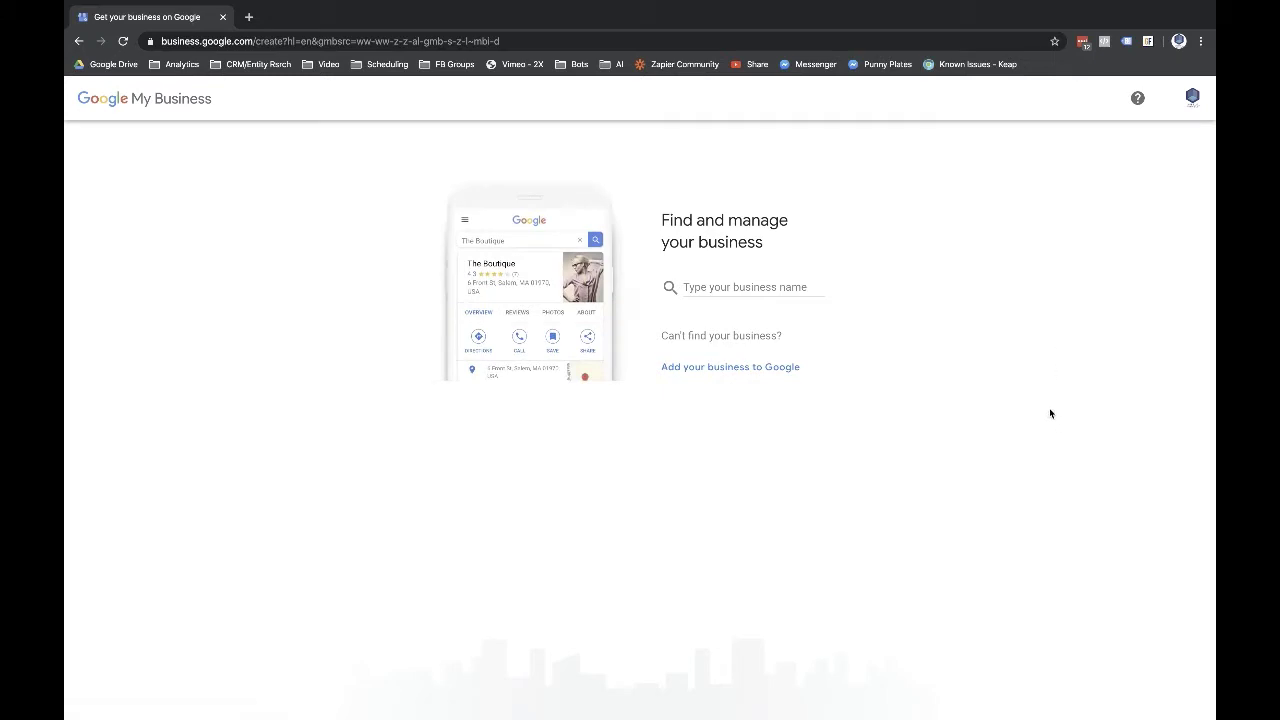
- Create a new business named ONELOCOMULTIMEDIA
click(768, 287)
text(ONELOCOMULTIMEDIA)
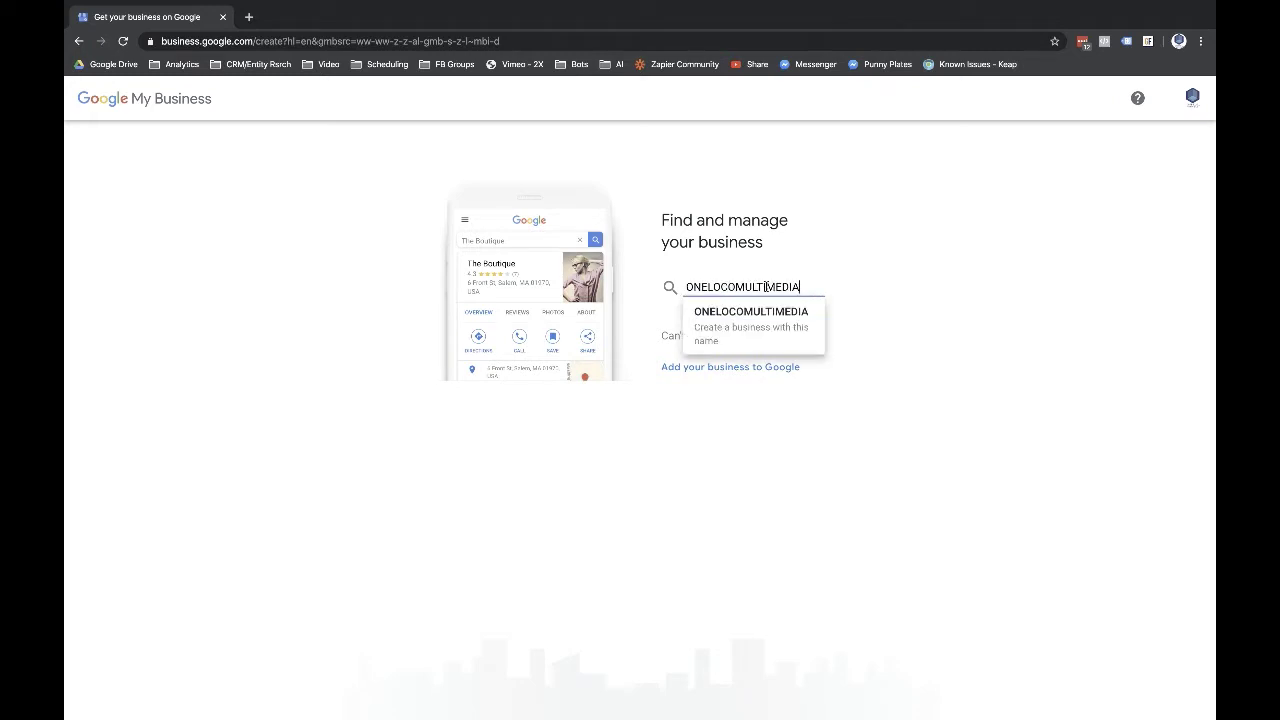
click(760, 315)
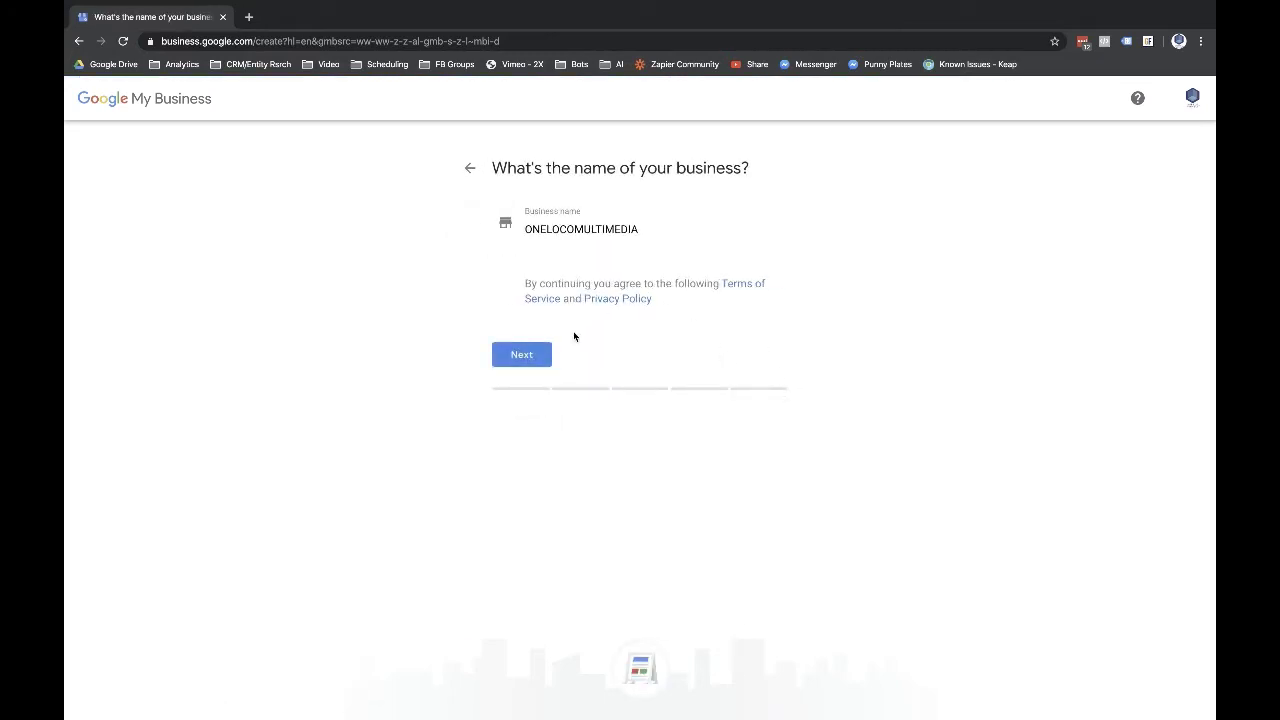
click(502, 356)
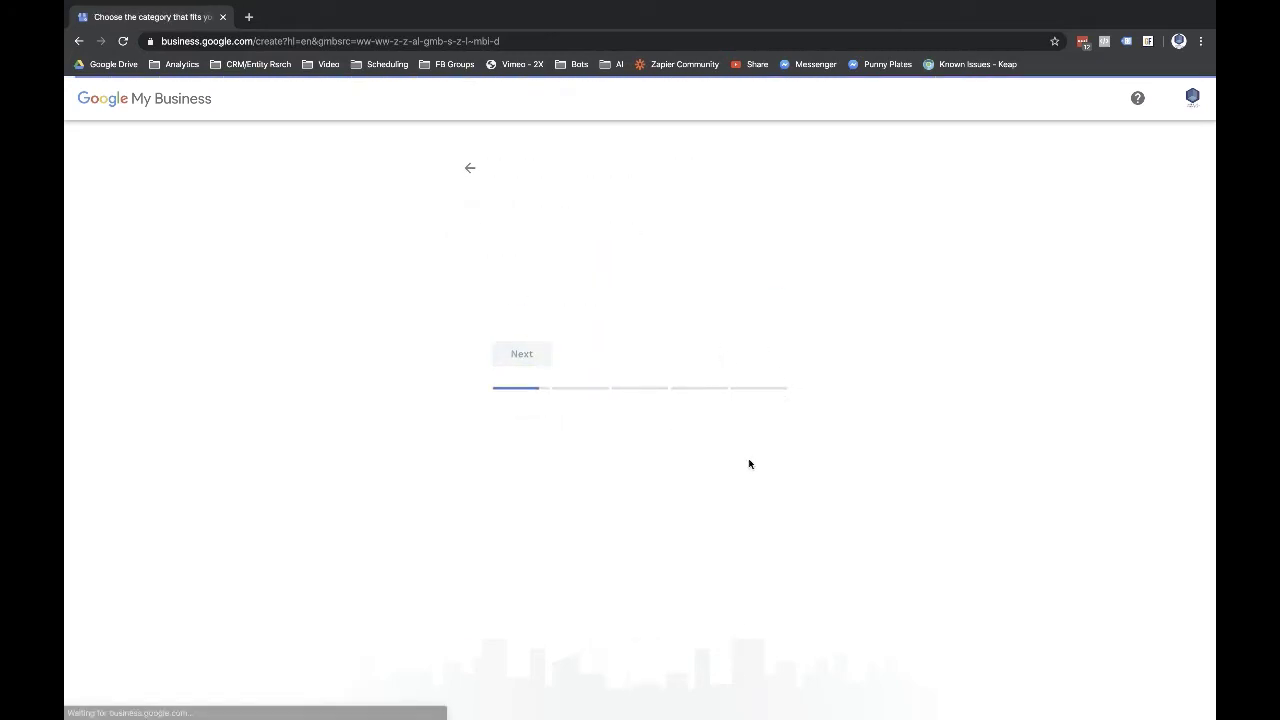
- Set the business category to Marketing consultant
click(606, 295)
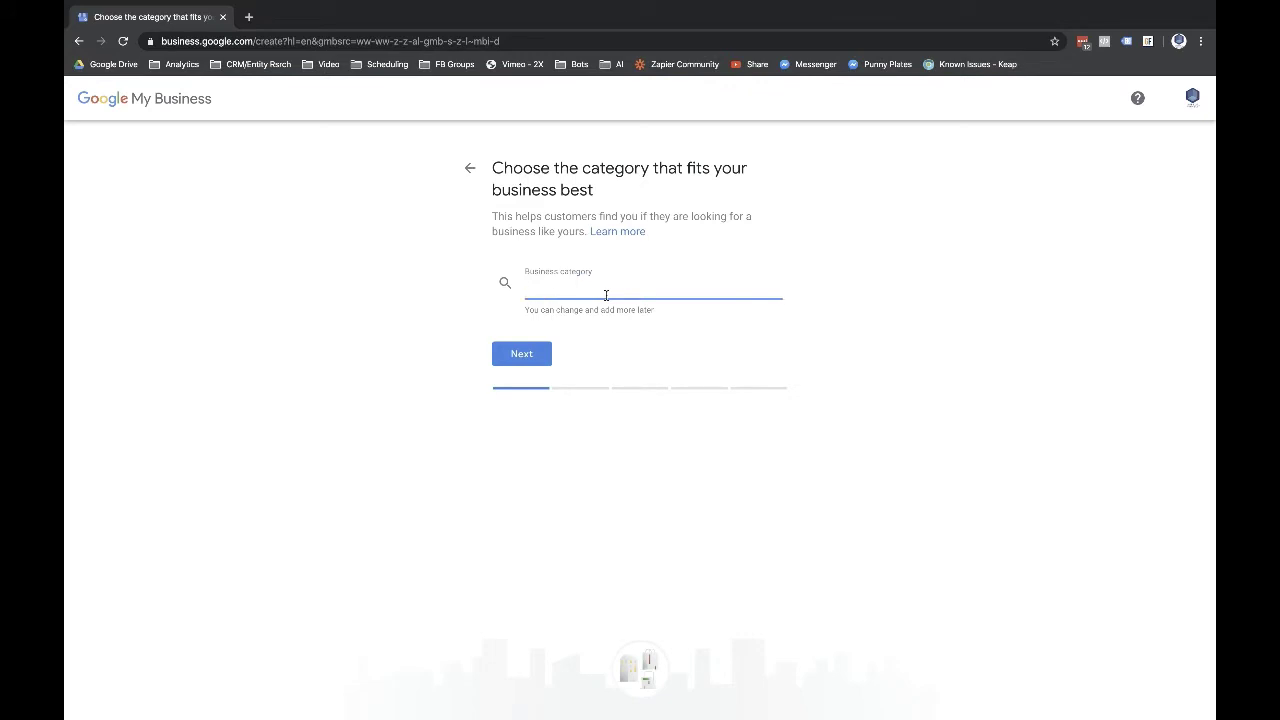
text(marke)
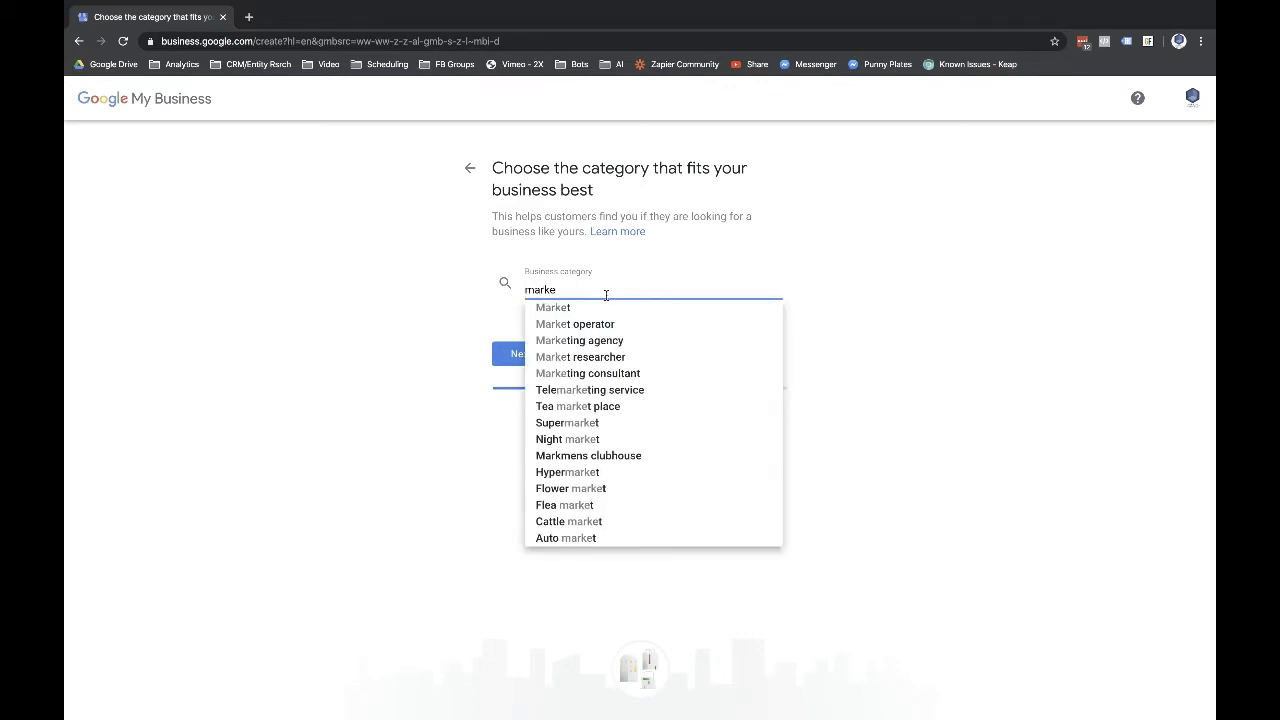
click(610, 373)
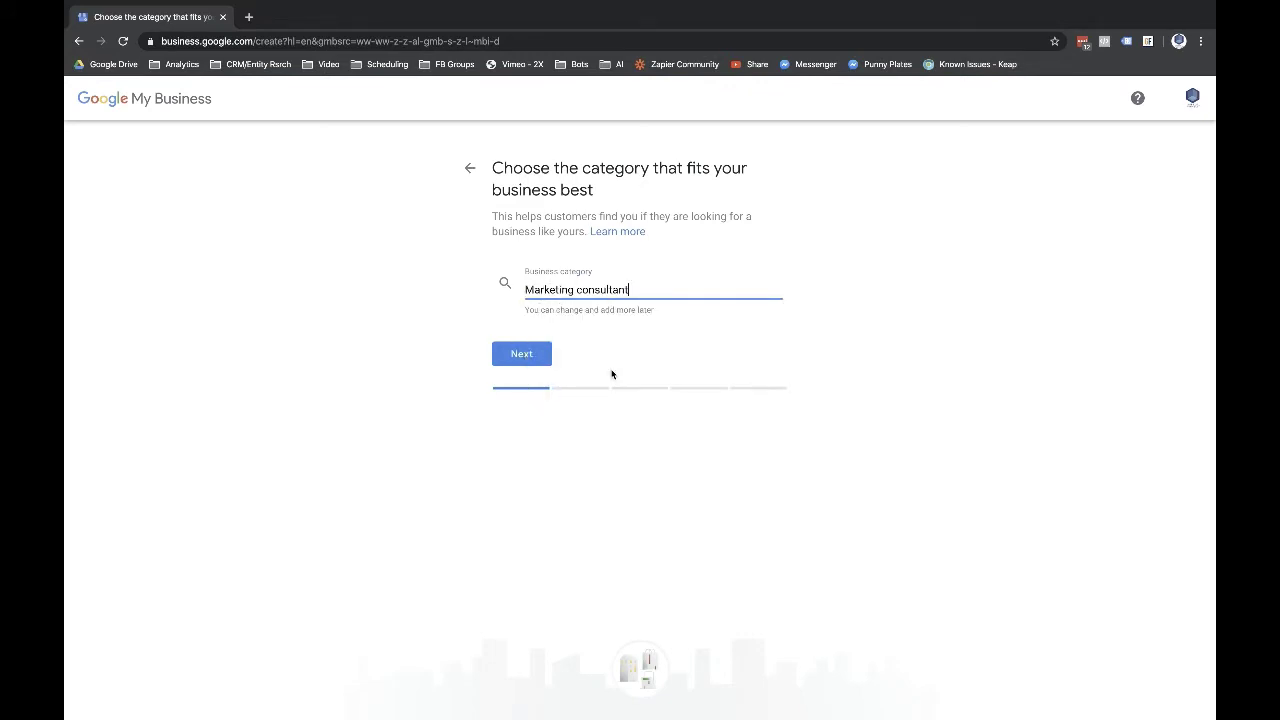
click(524, 354)
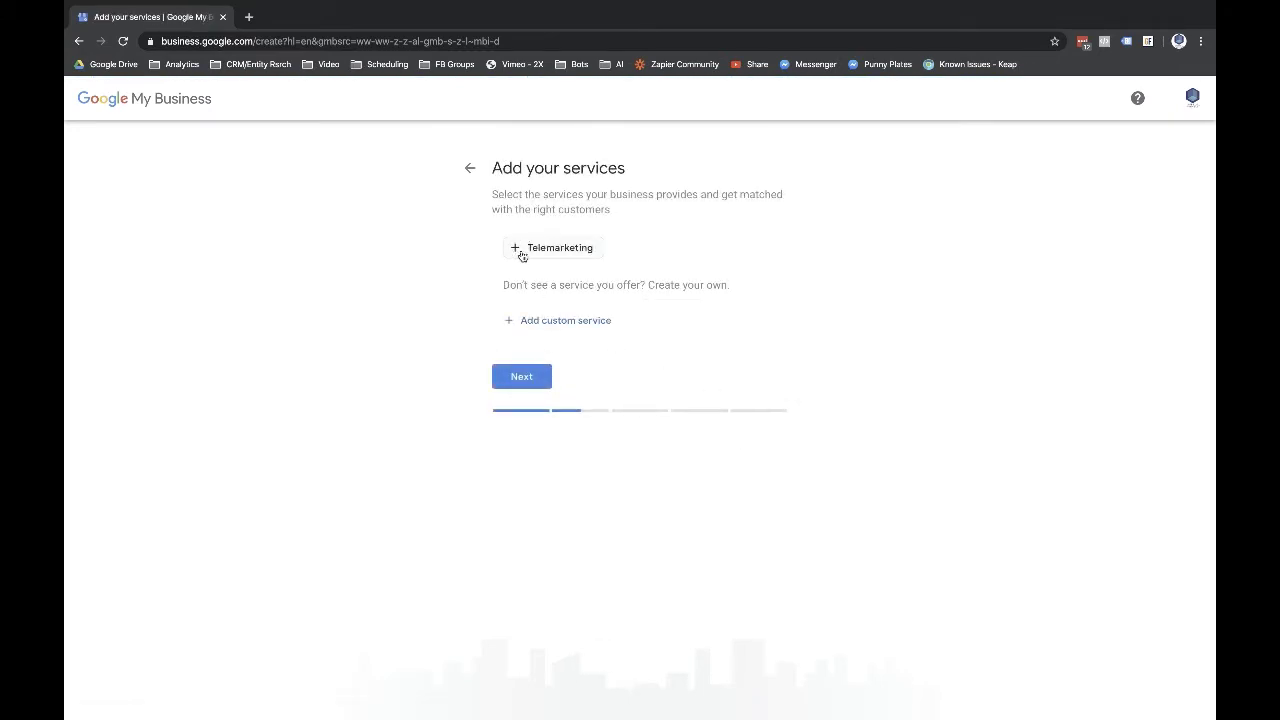
- Add 'Social Media Marketing' as a custom service and finish the services step
click(538, 322)
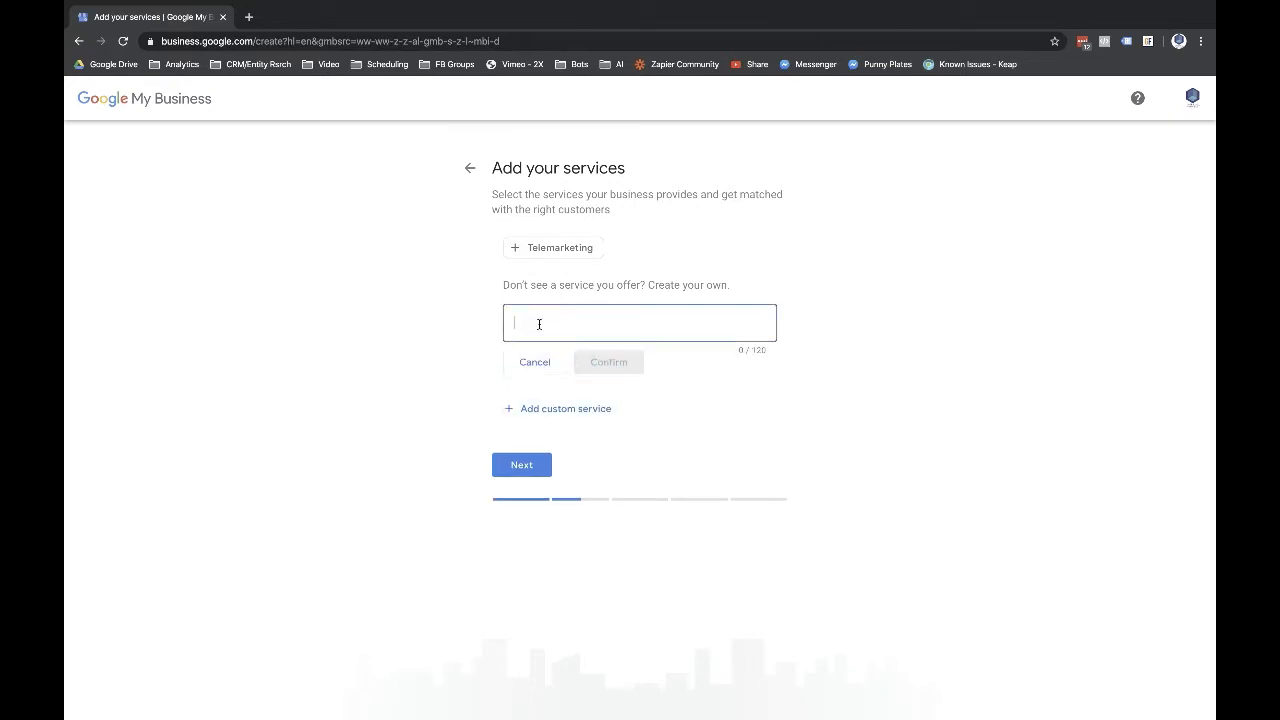
text(F)
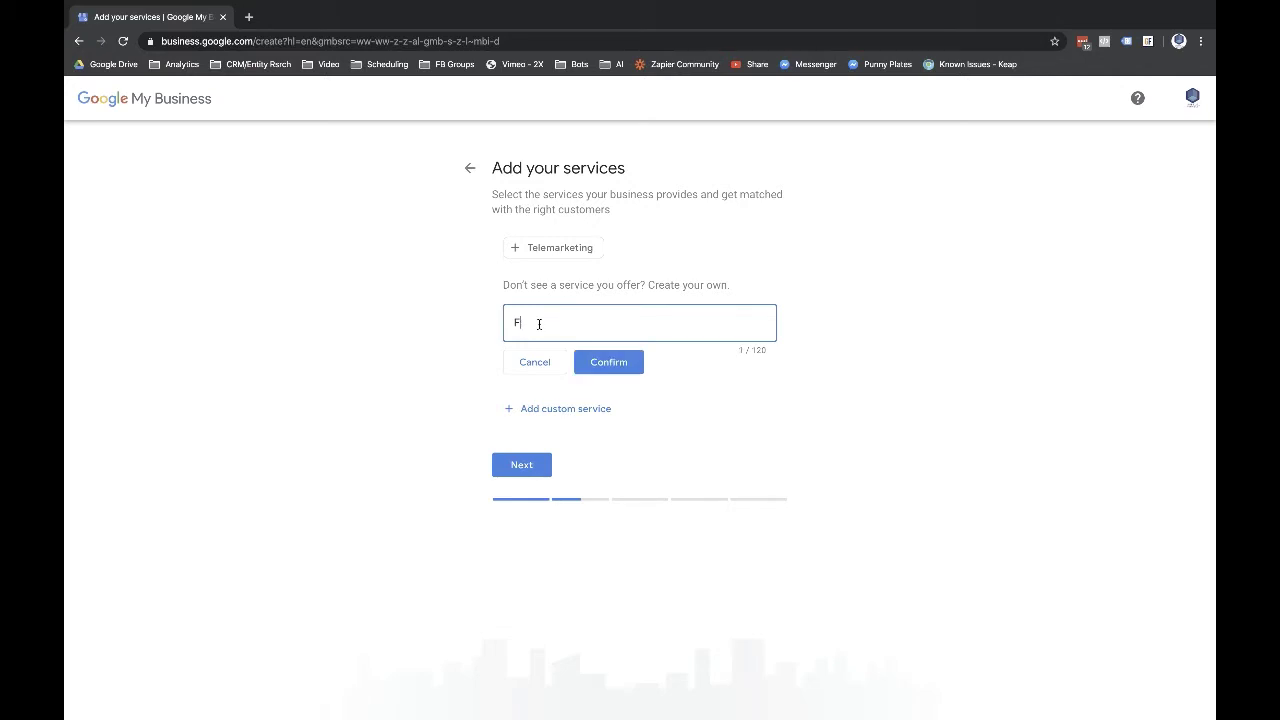
key(BackSpace)
text(Social Media Marketing)
click(608, 364)
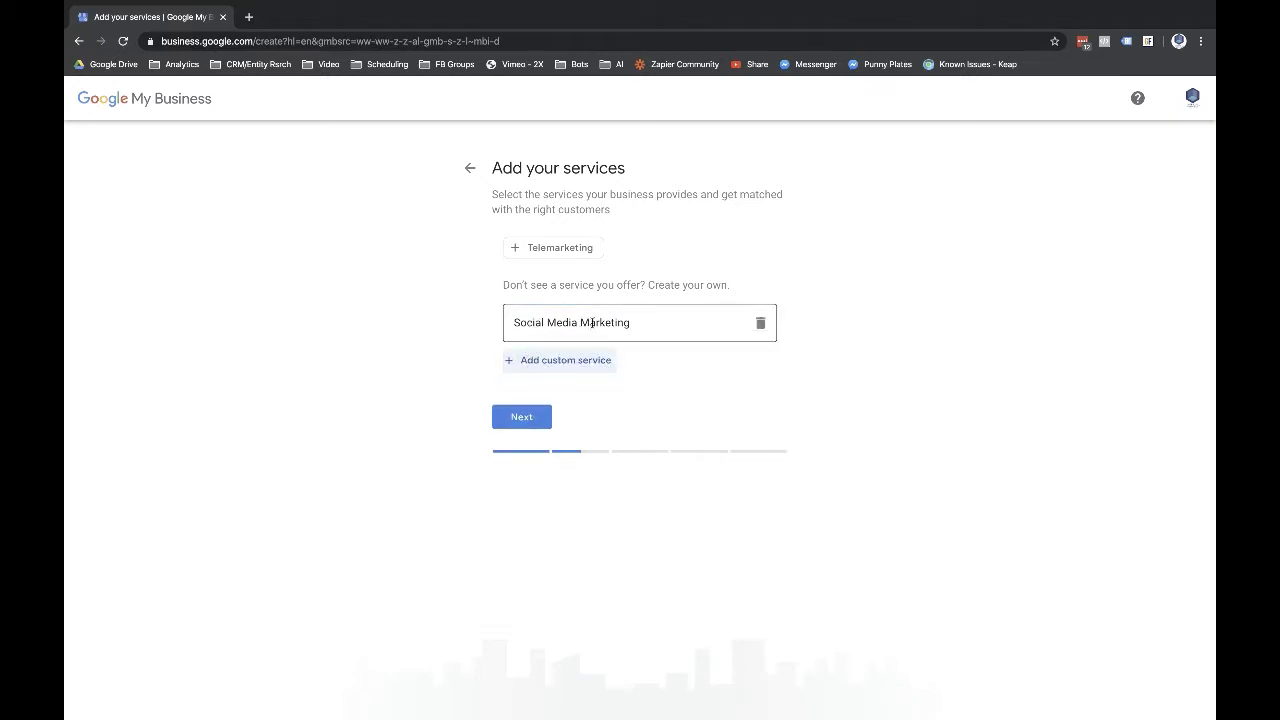
click(506, 417)
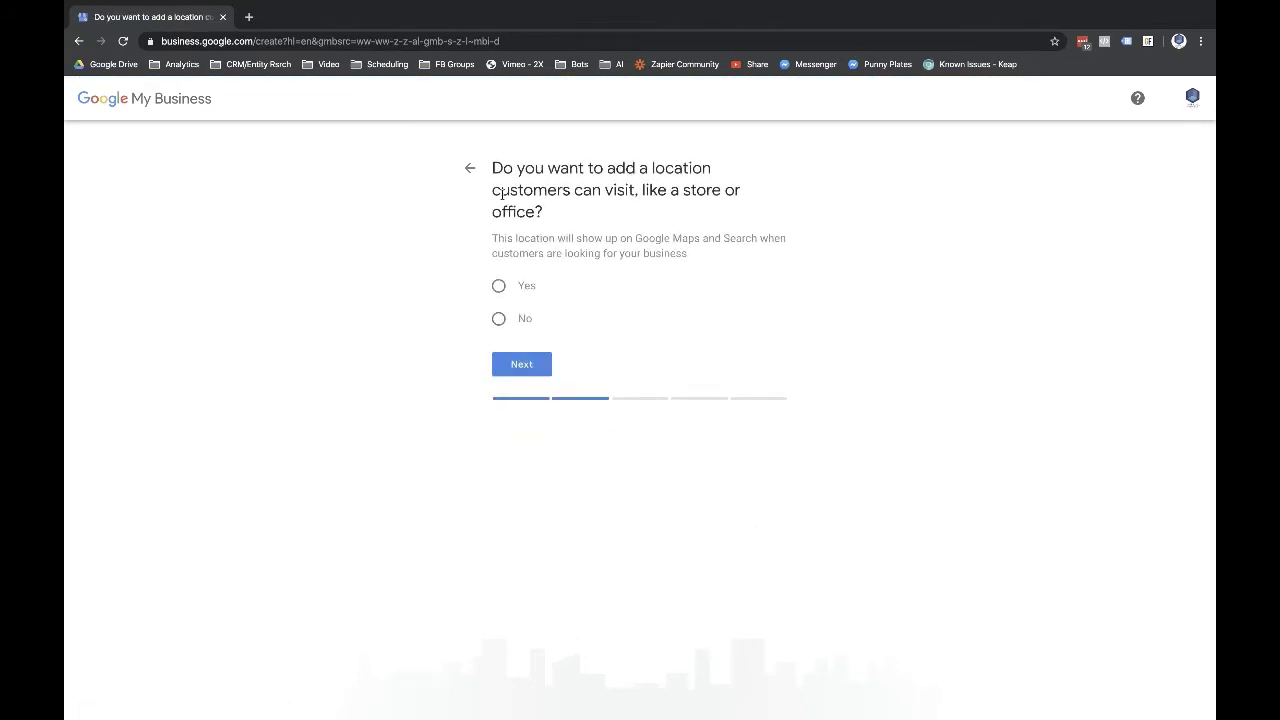
- Mark no customer-visitable location and set Dallas, TX and Fort Worth, TX as service areas
click(498, 318)
click(514, 364)
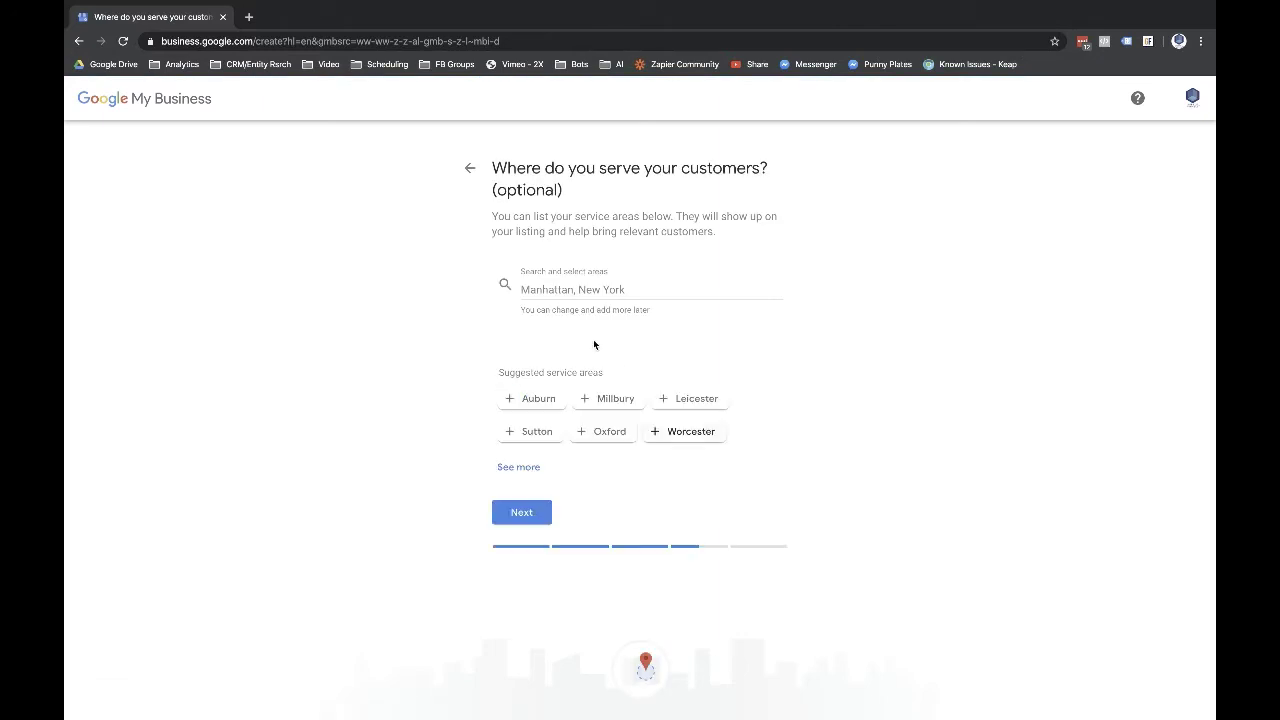
click(572, 289)
text(Dallas)
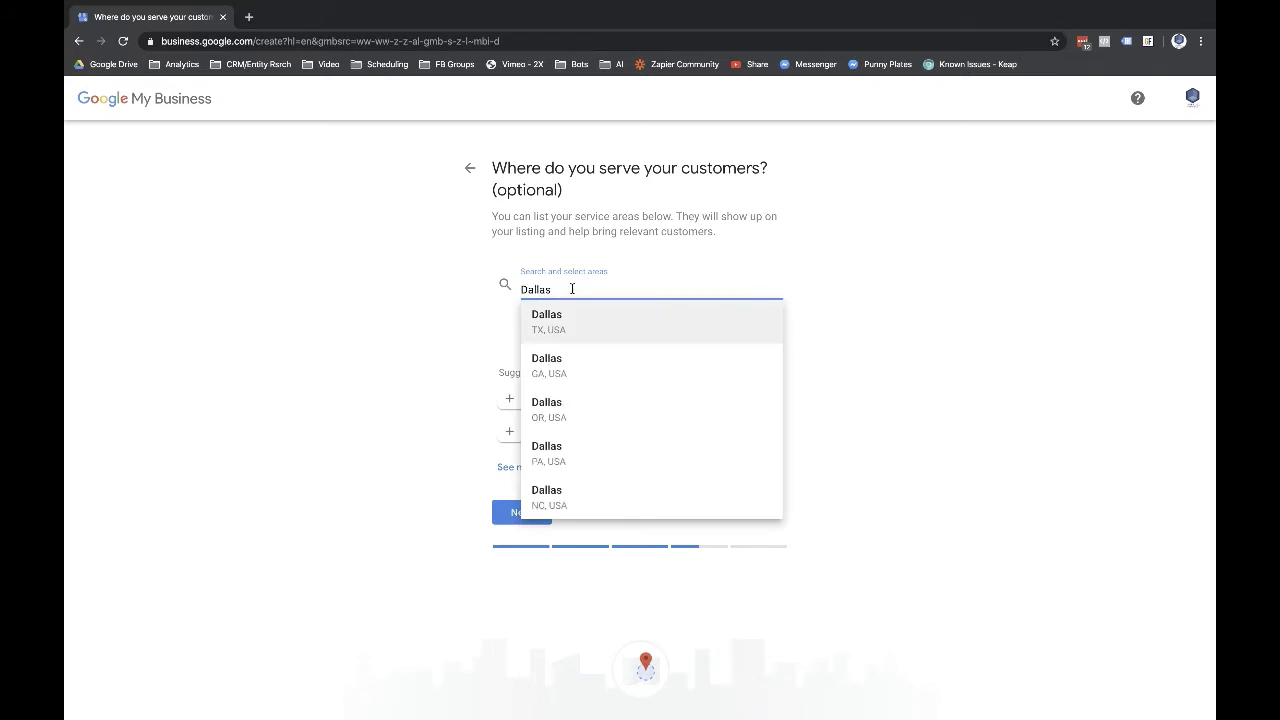
click(586, 318)
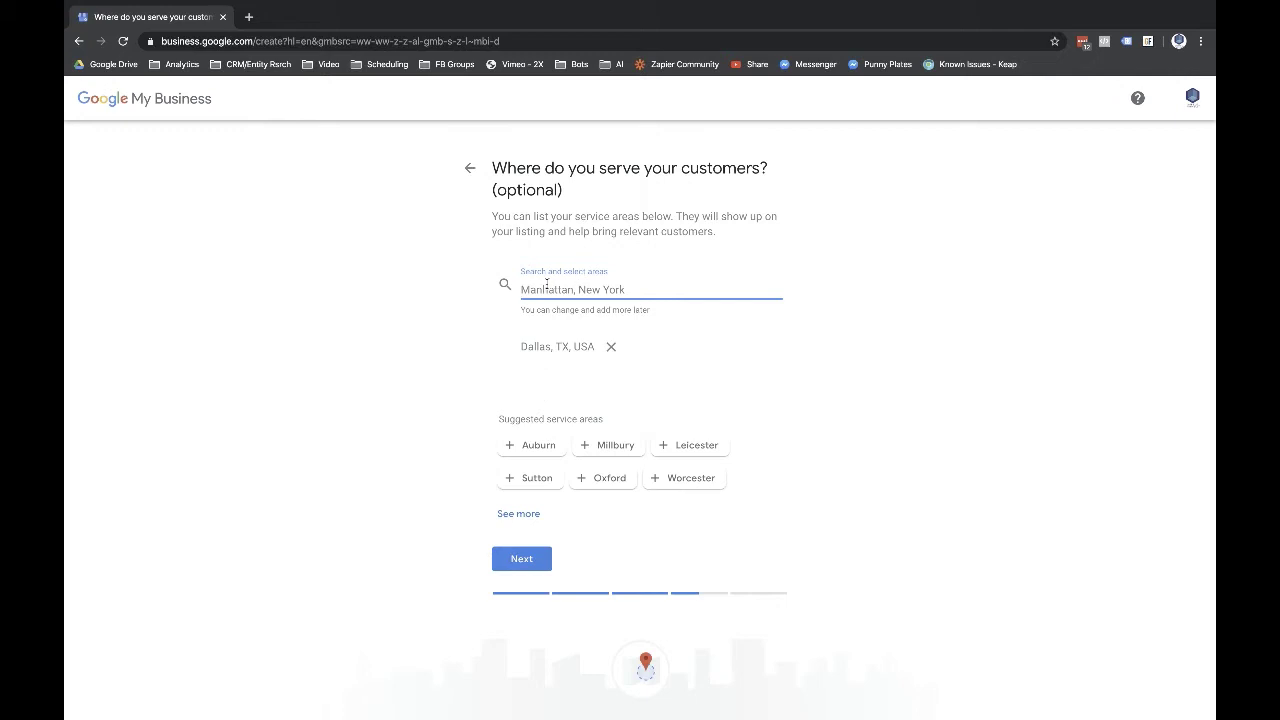
text(Fort Wo)
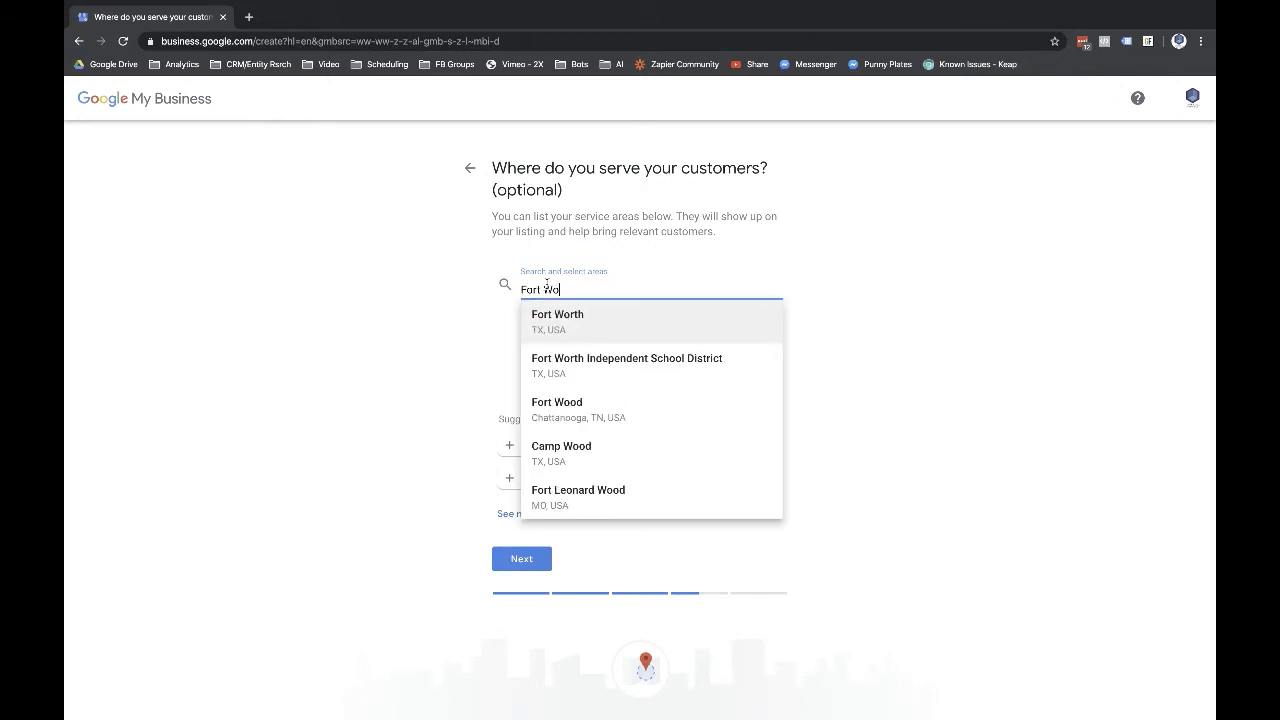
click(568, 318)
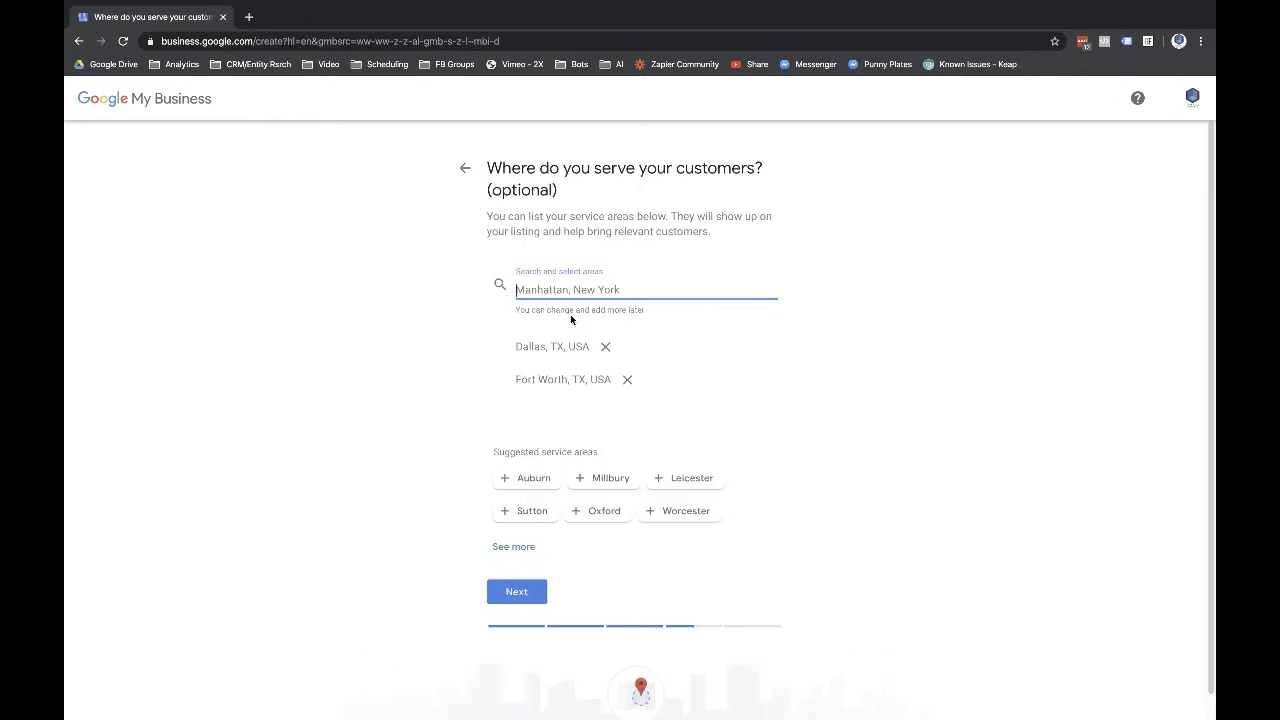
click(512, 591)
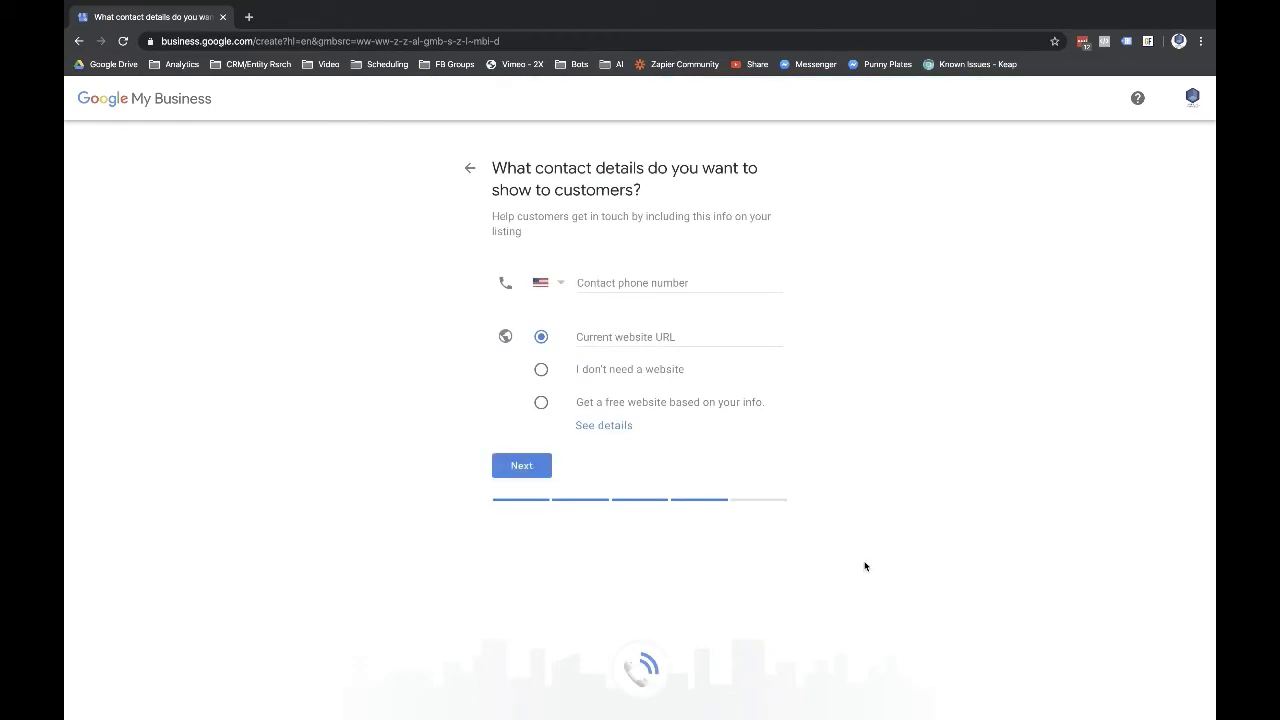
- Fill in the business's contact phone number, correcting the mistyped digits
click(628, 281)
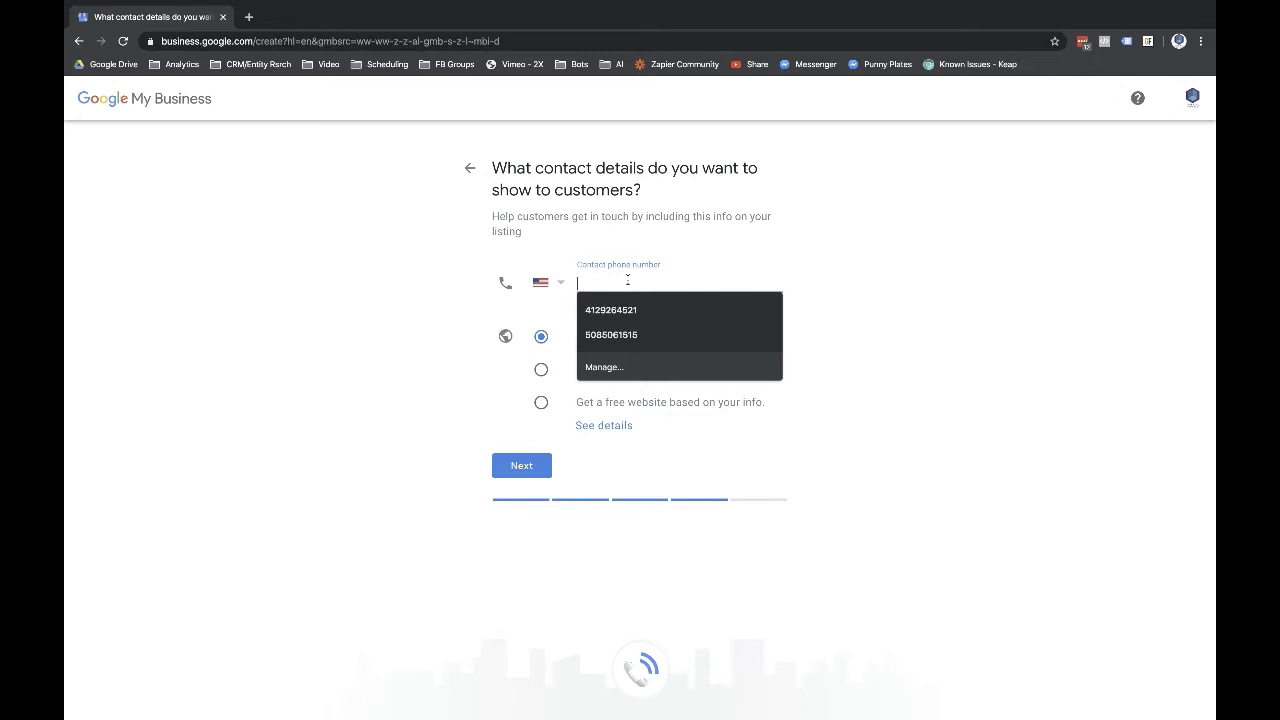
text(12)
key(BackSpace)
key(BackSpace)
key(Escape)
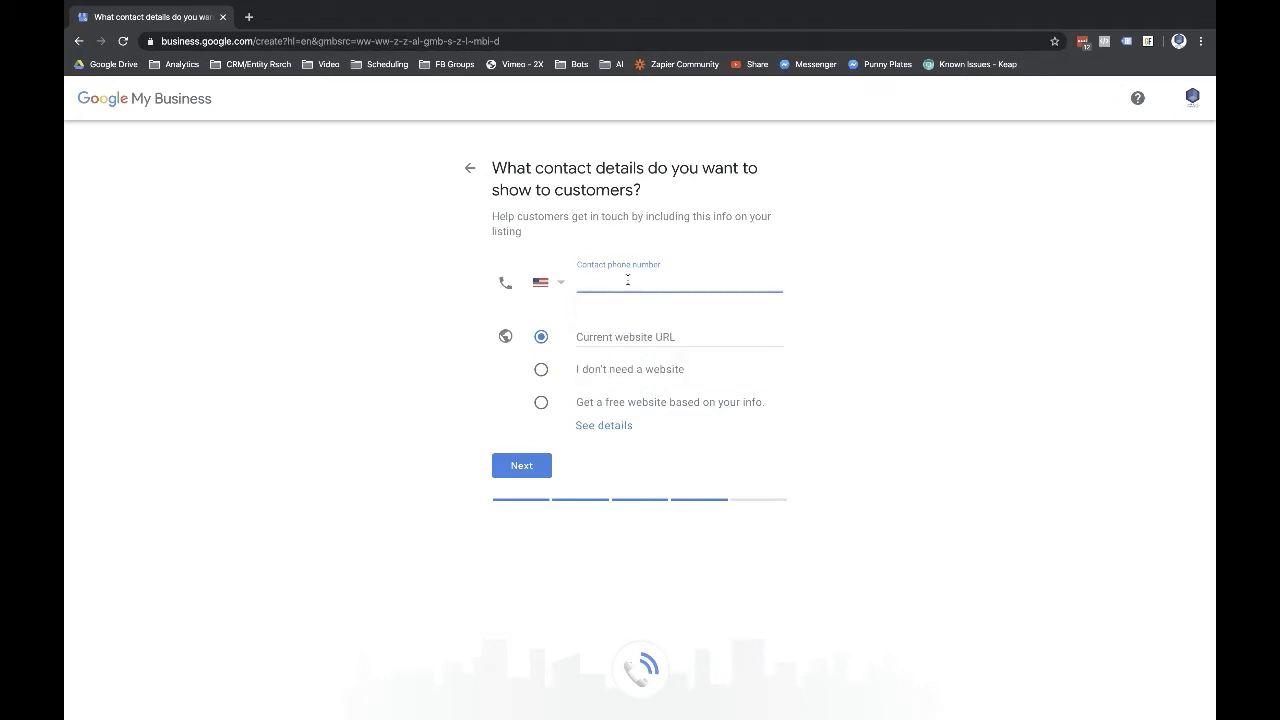
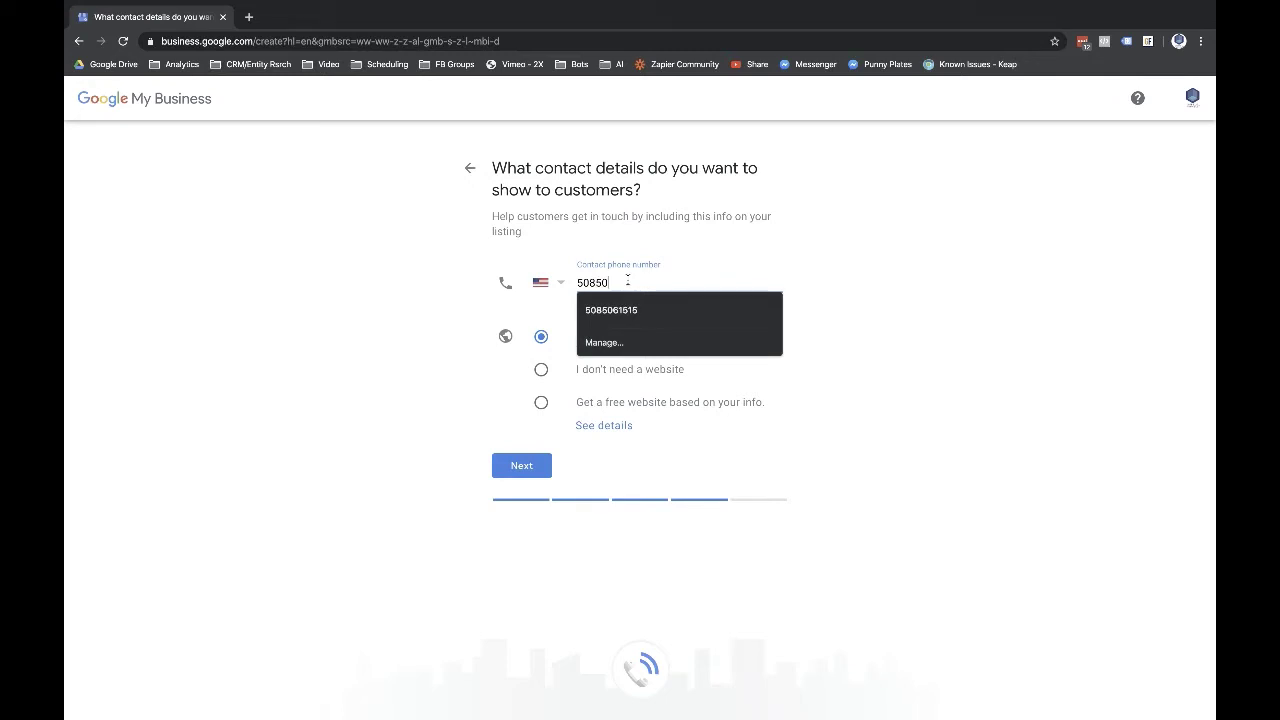
key(Escape)
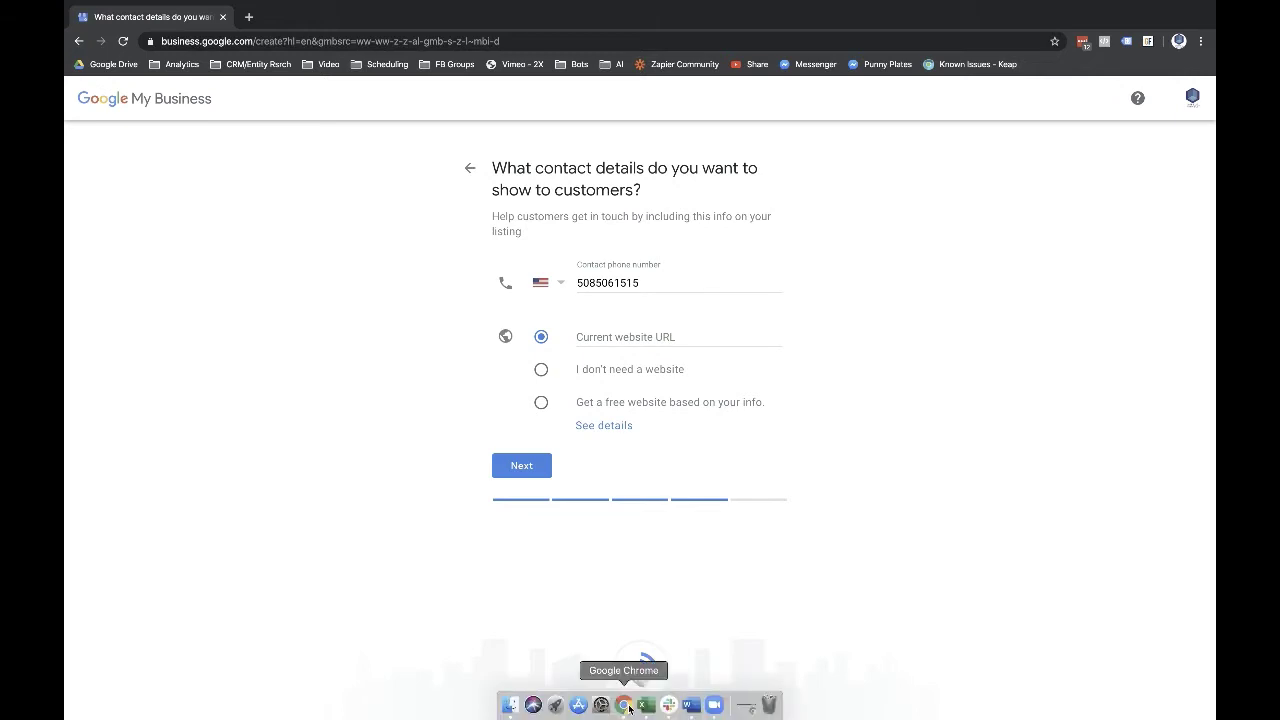
- Open the Facebook page's website link in a new tab
click(625, 712)
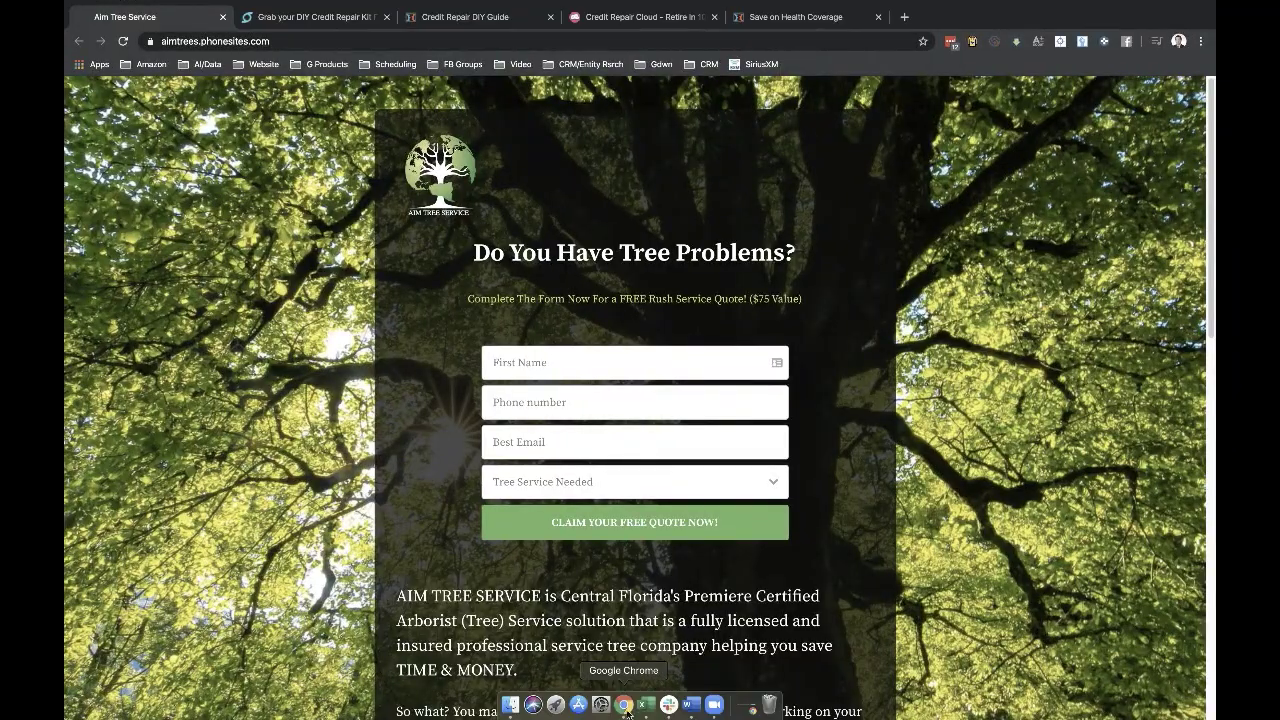
click(628, 710)
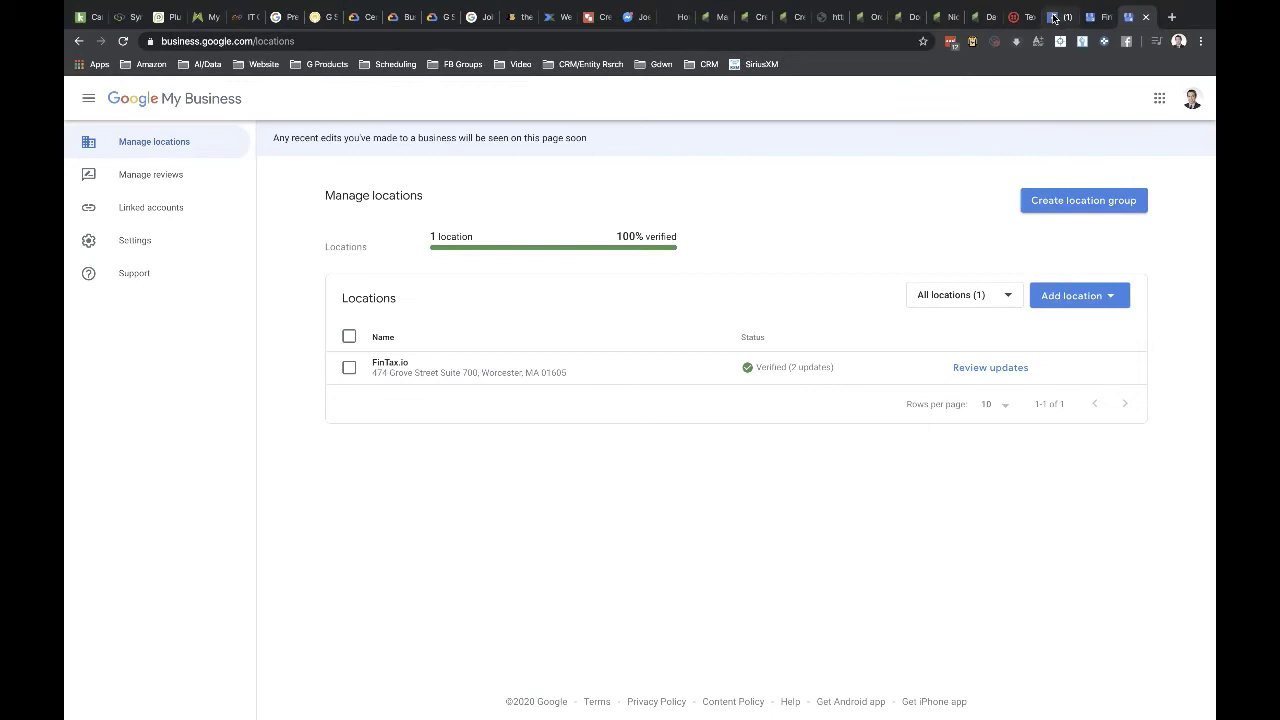
click(1055, 17)
scroll(913, 590, down, 4)
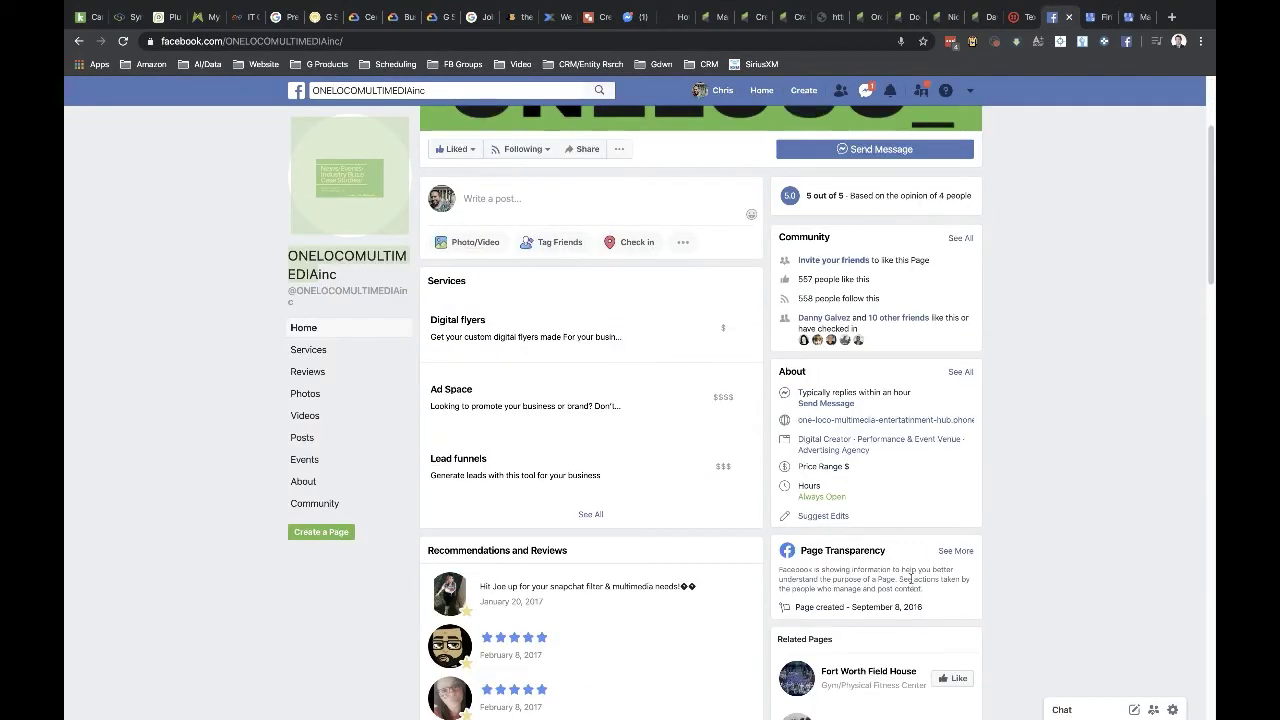
click(868, 420)
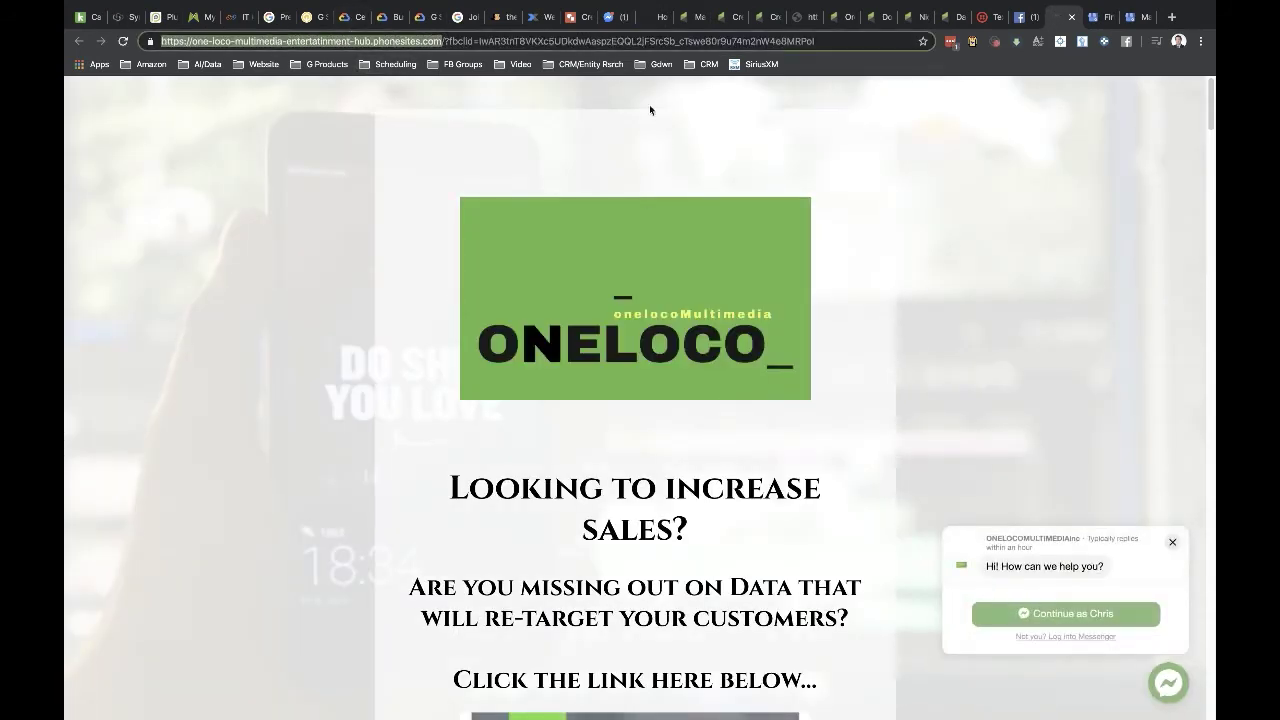
- Review the Facebook page's About details, then bring back the Google My Business window
click(1022, 17)
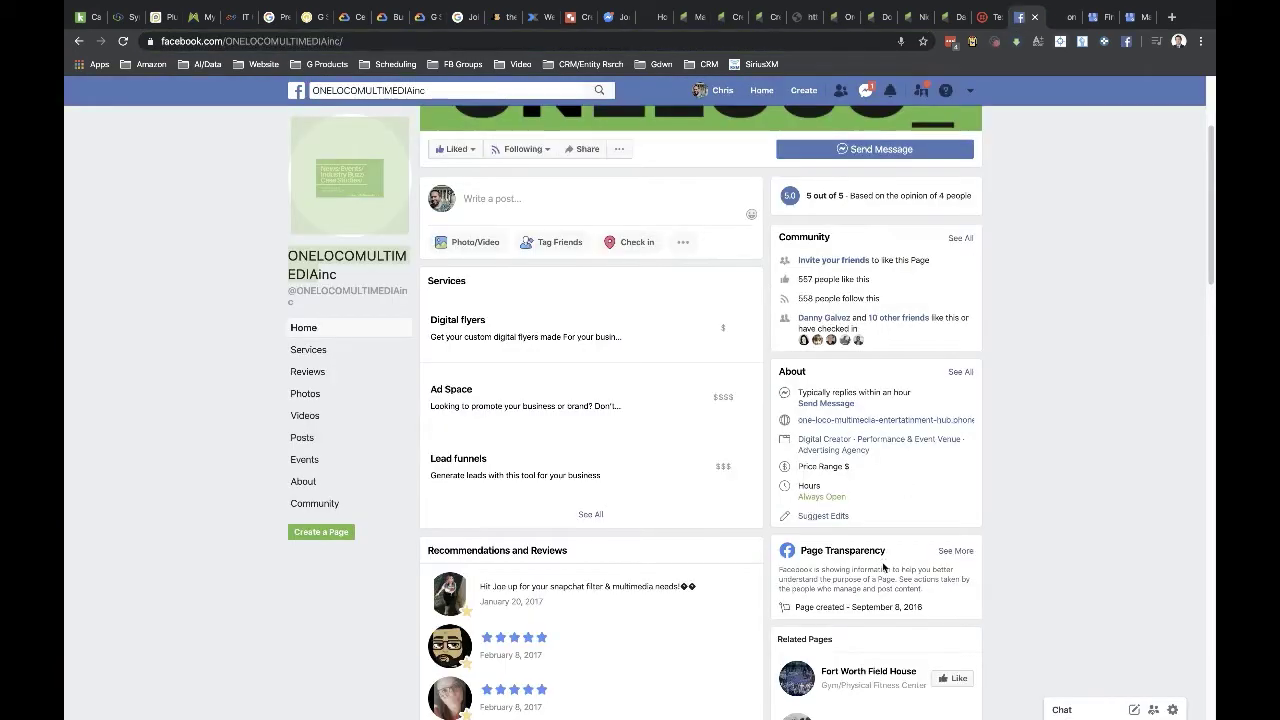
scroll(883, 567, down, 2)
scroll(883, 565, up, 3)
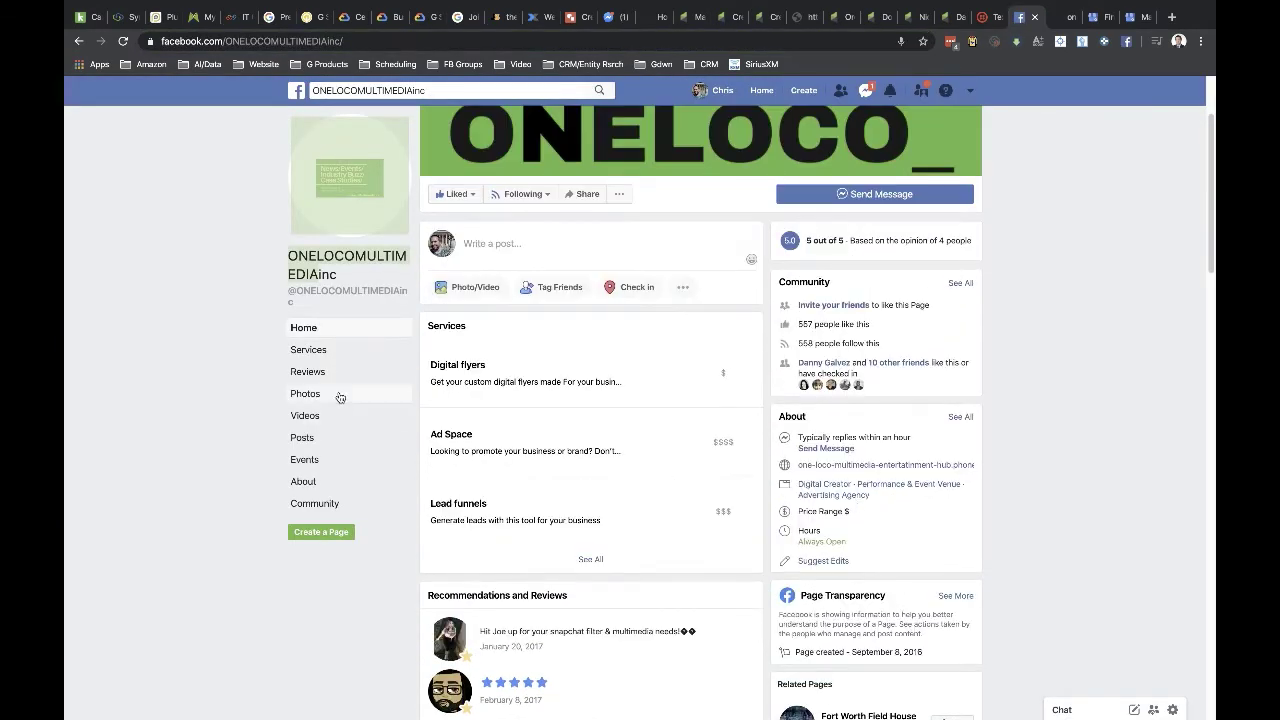
click(303, 481)
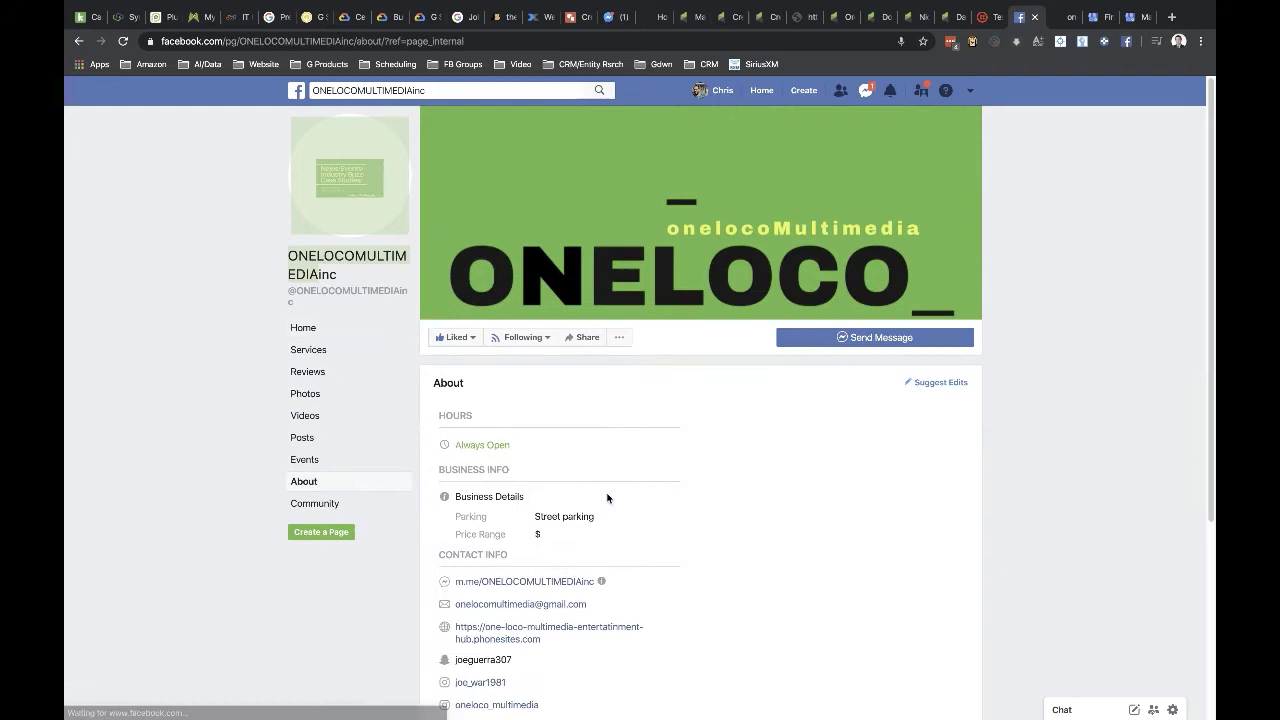
scroll(692, 500, down, 2)
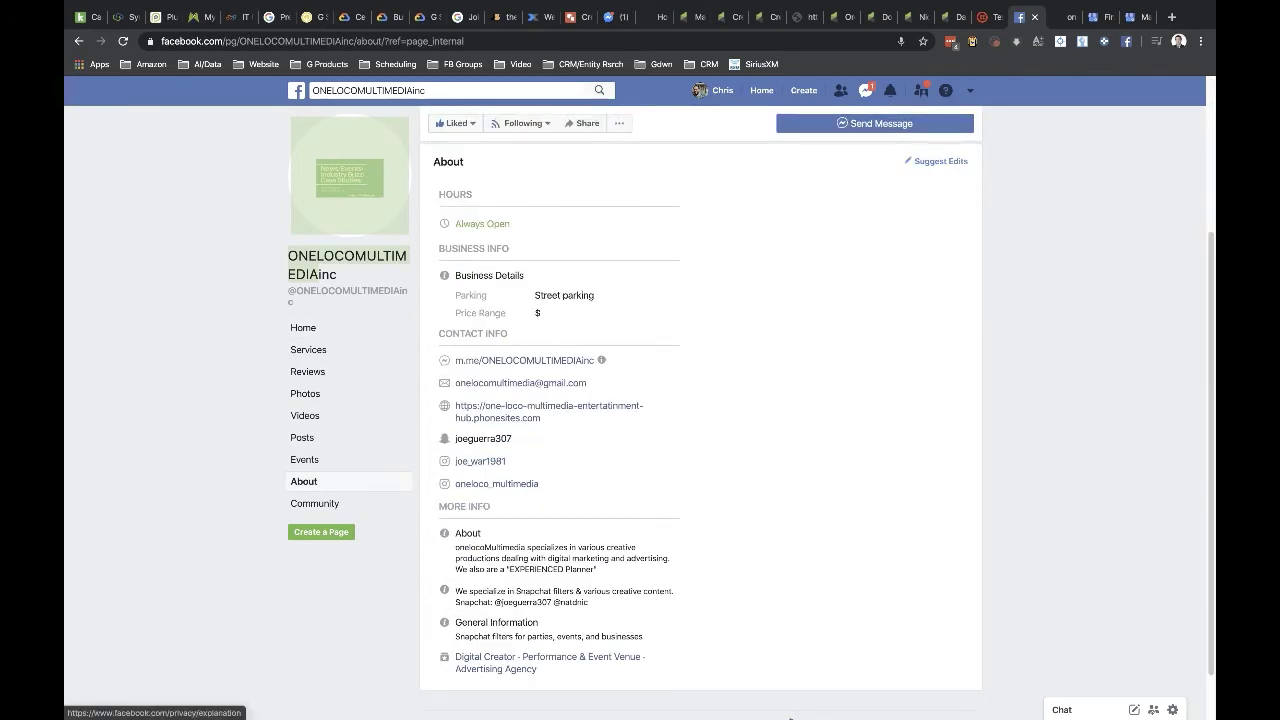
click(624, 705)
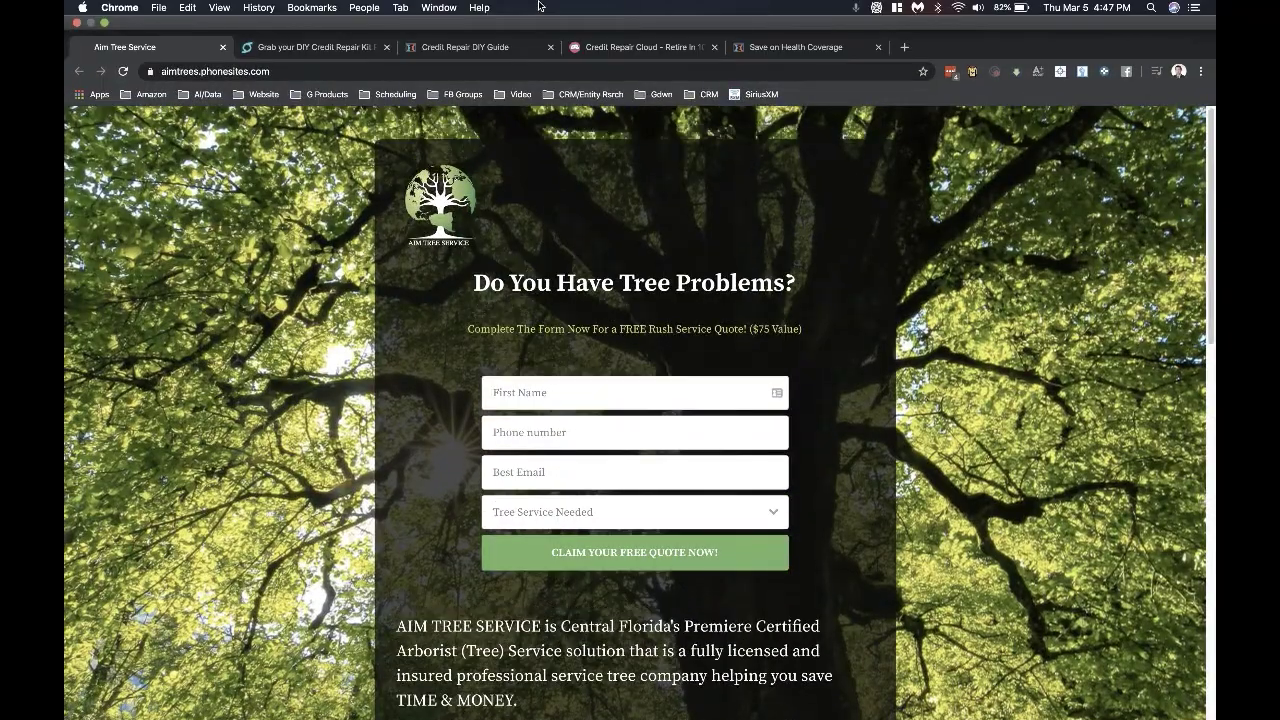
click(439, 8)
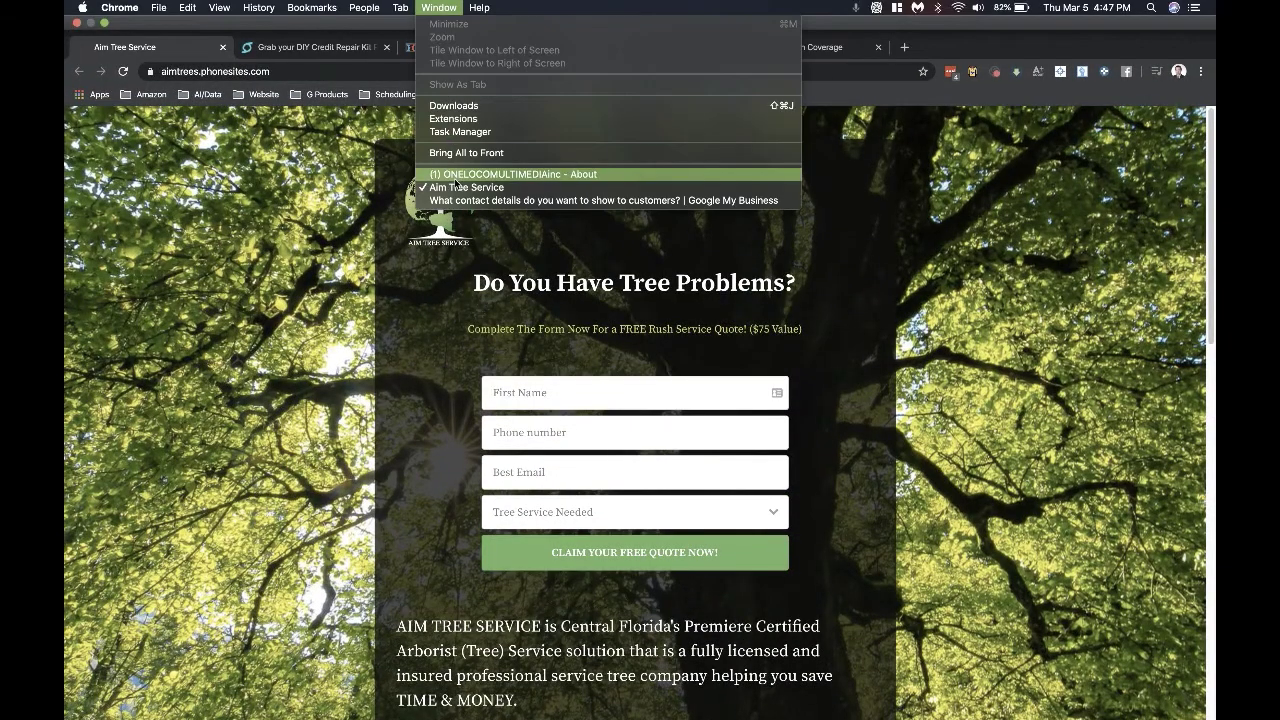
- Paste the phonesites.com landing page as the current website and continue to the finish step
click(457, 200)
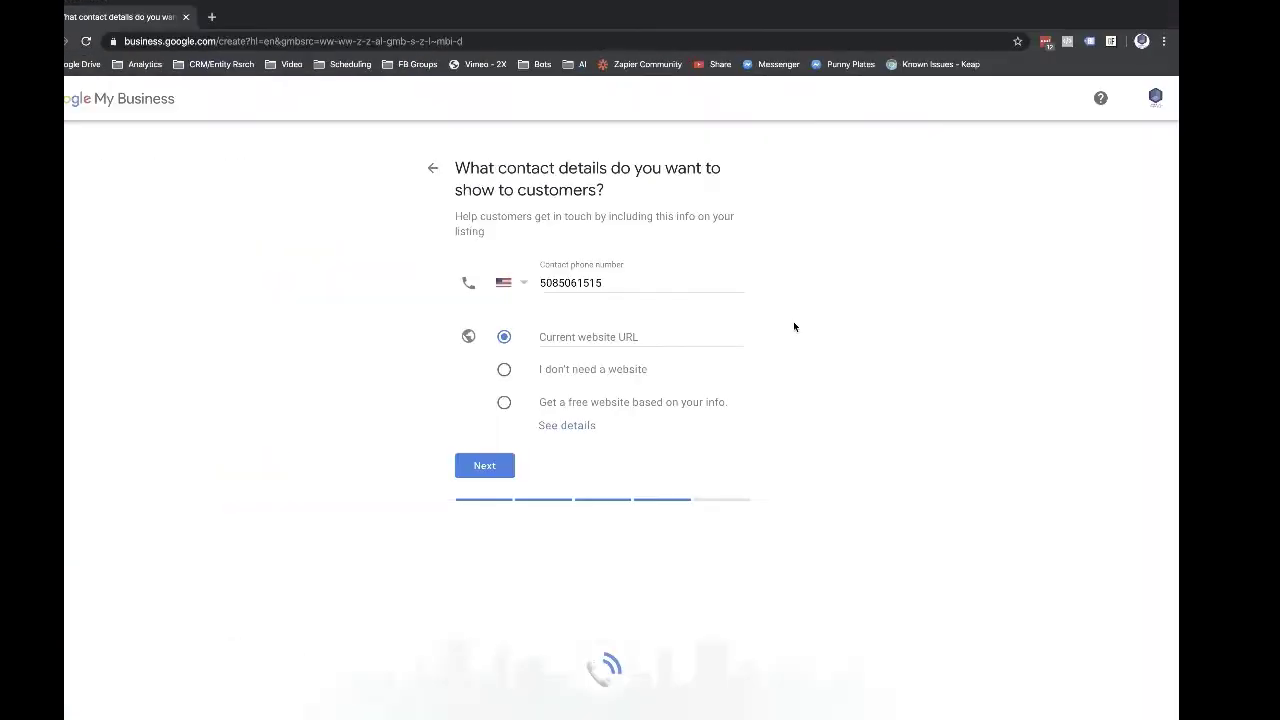
click(621, 332)
key(super+v)
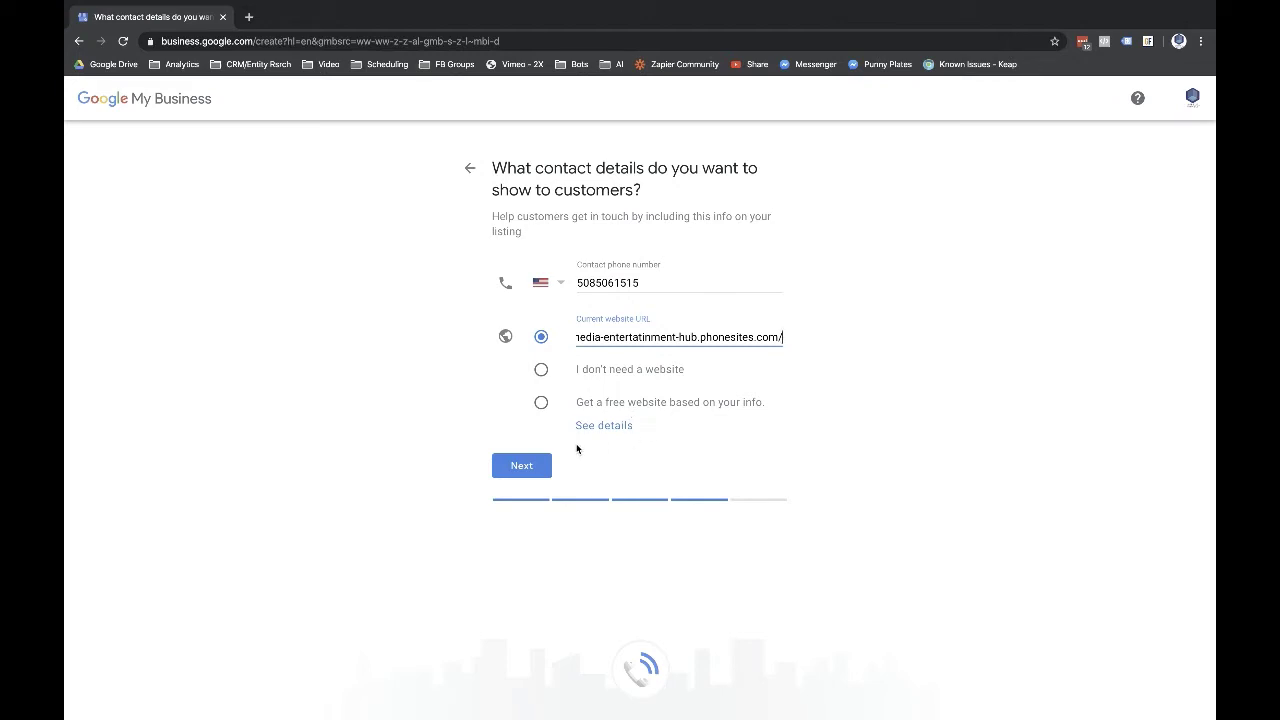
click(526, 469)
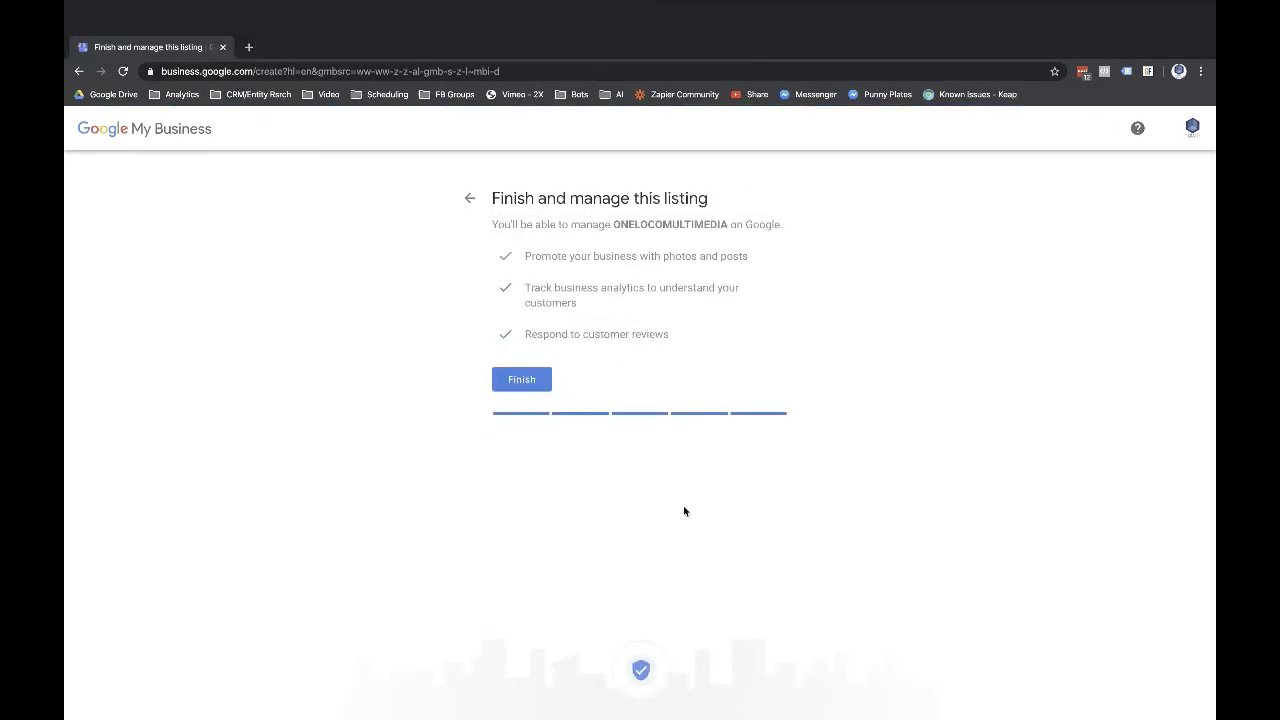
- Finish creating the ONELOCOMULTIMEDIA listing and postpone its verification
click(528, 349)
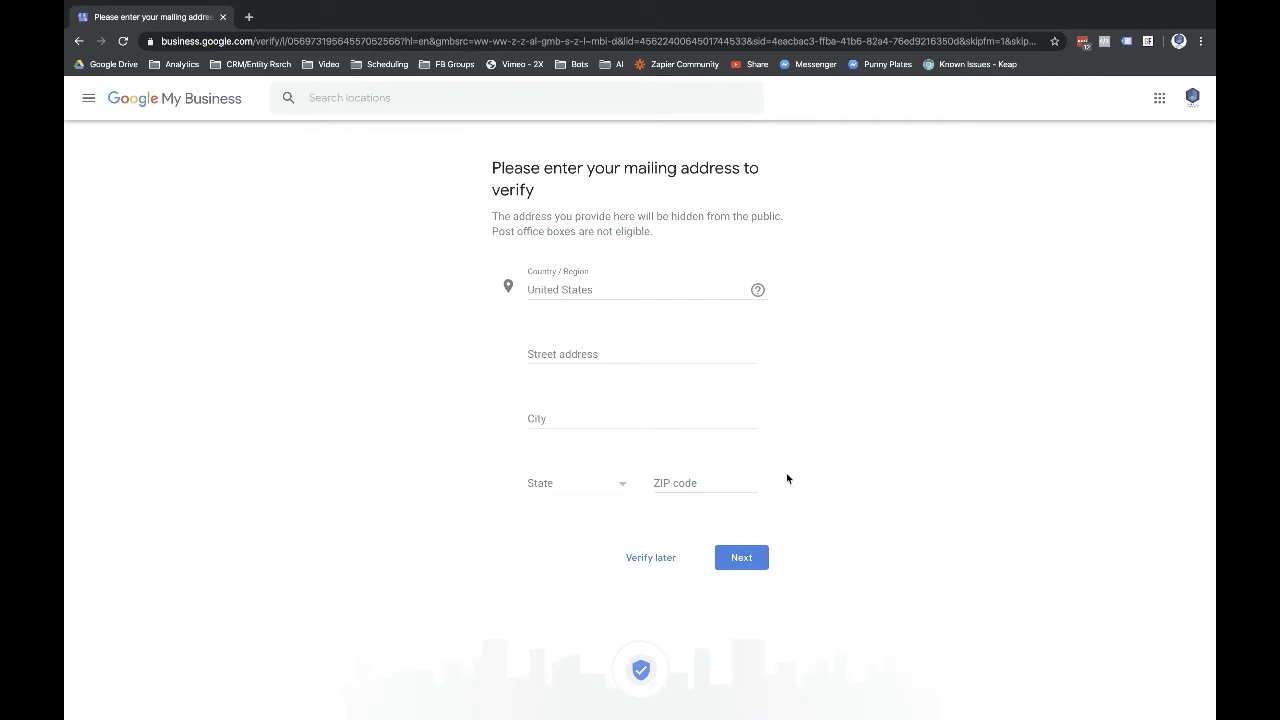
click(640, 565)
- Skip the listing verification and get back to the dashboard
click(648, 562)
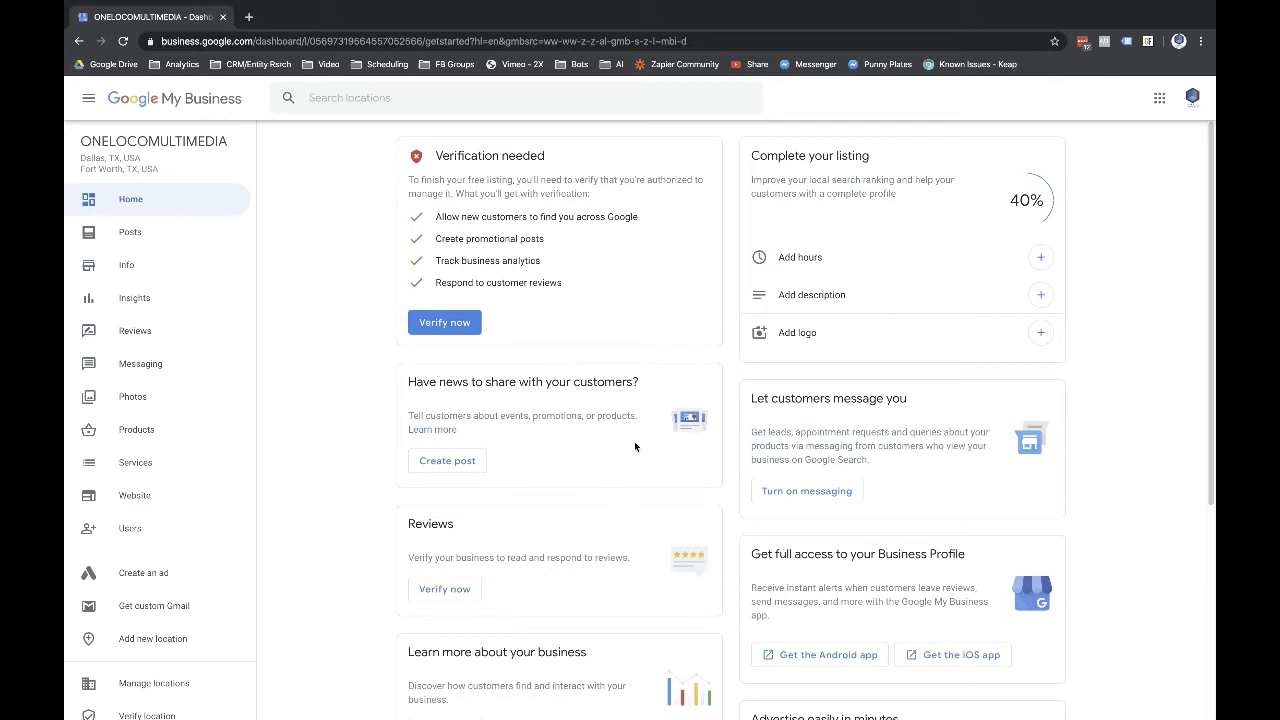
click(444, 323)
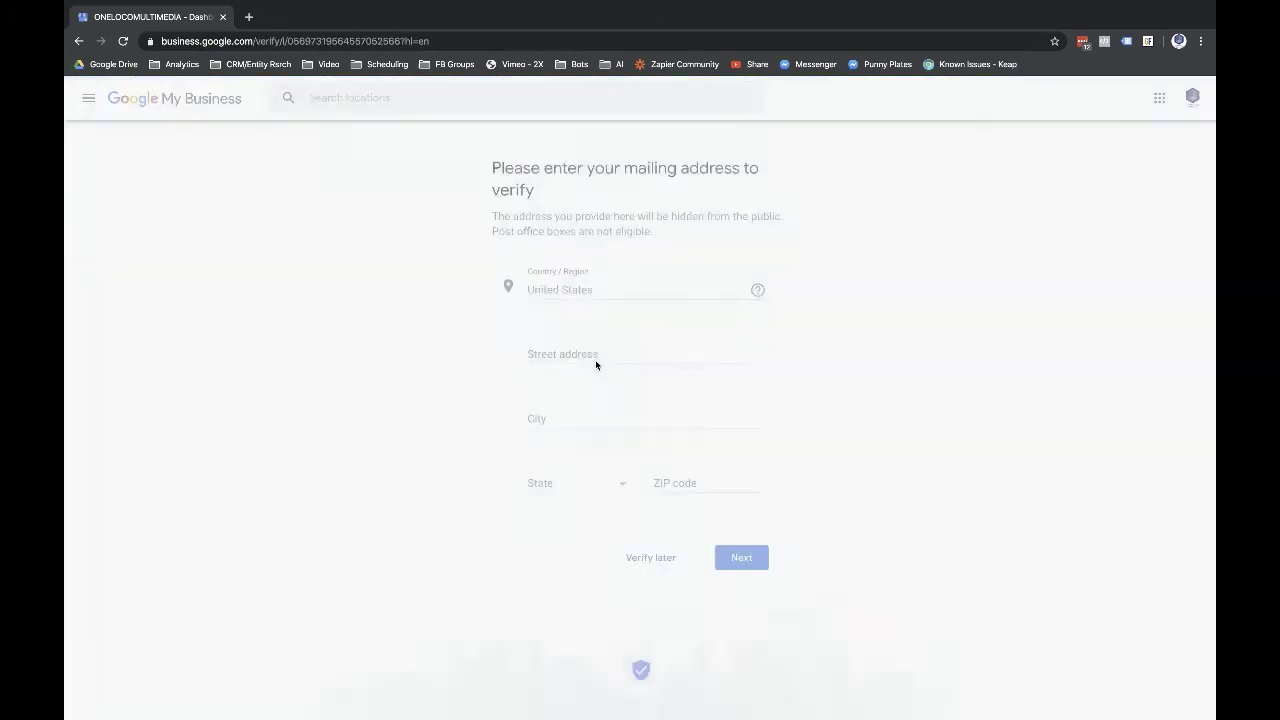
click(648, 557)
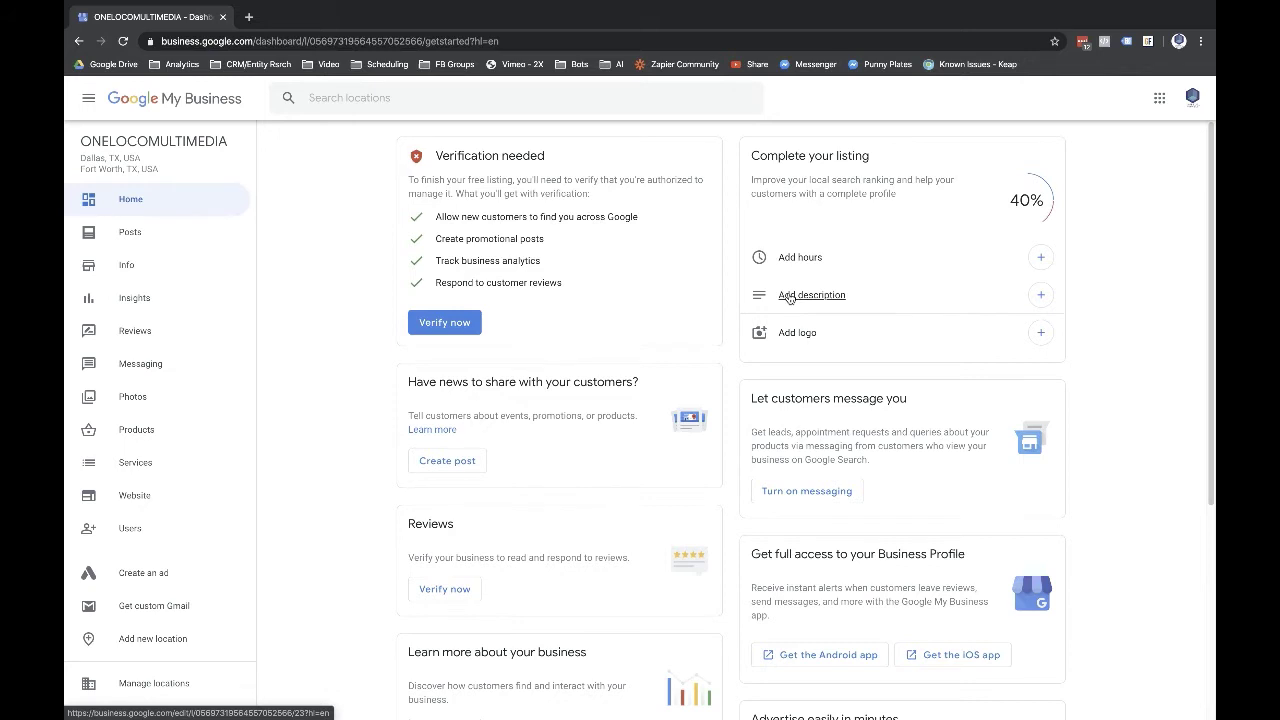
- Close the business description box without adding text and return to the Home dashboard
click(789, 296)
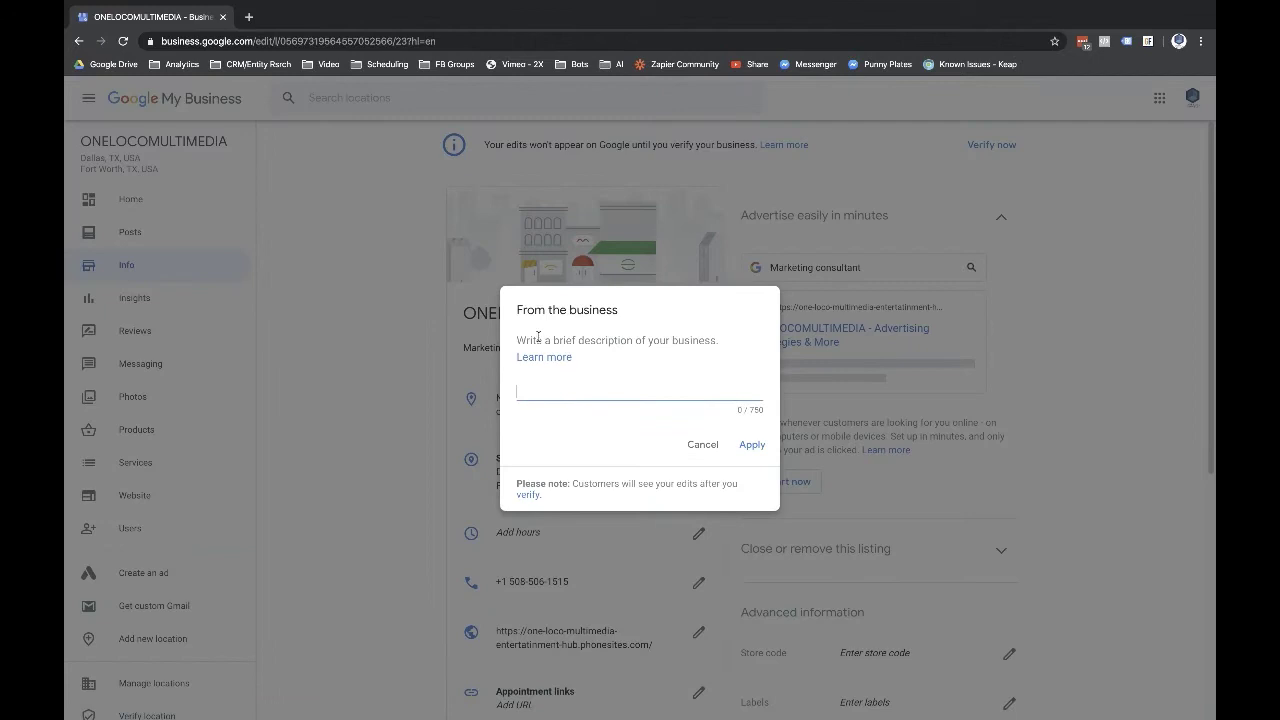
click(700, 446)
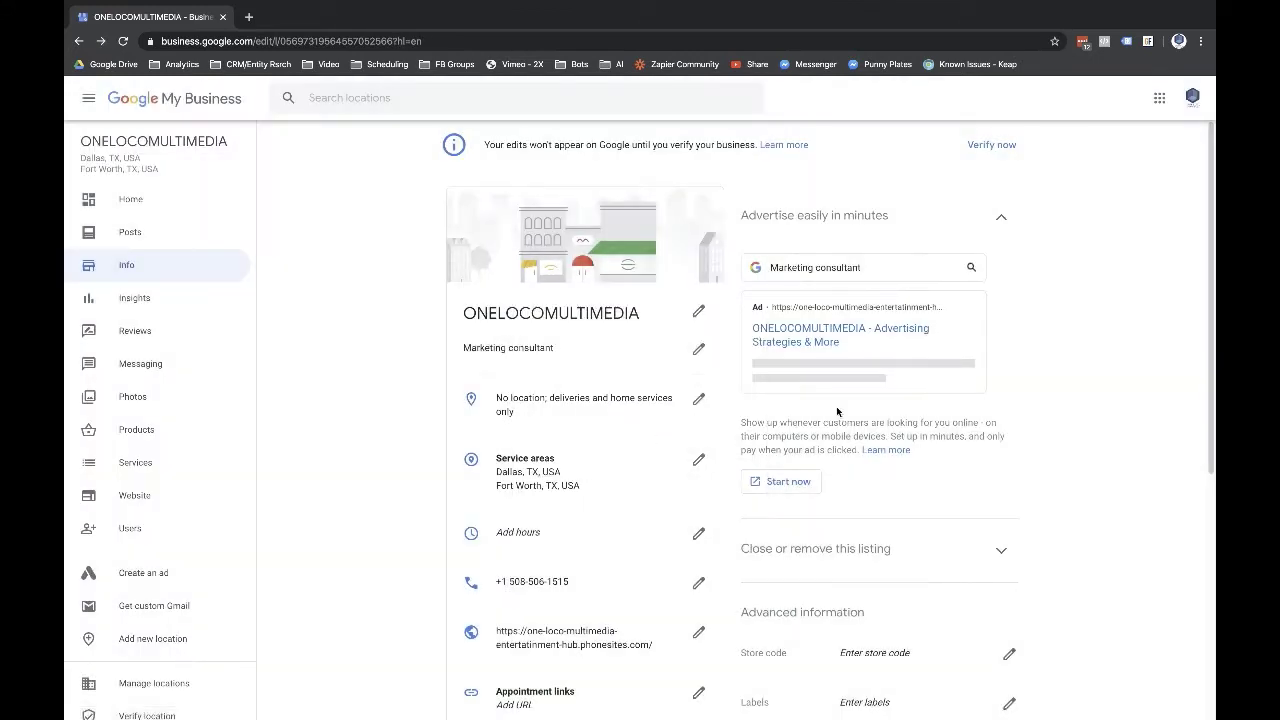
click(131, 200)
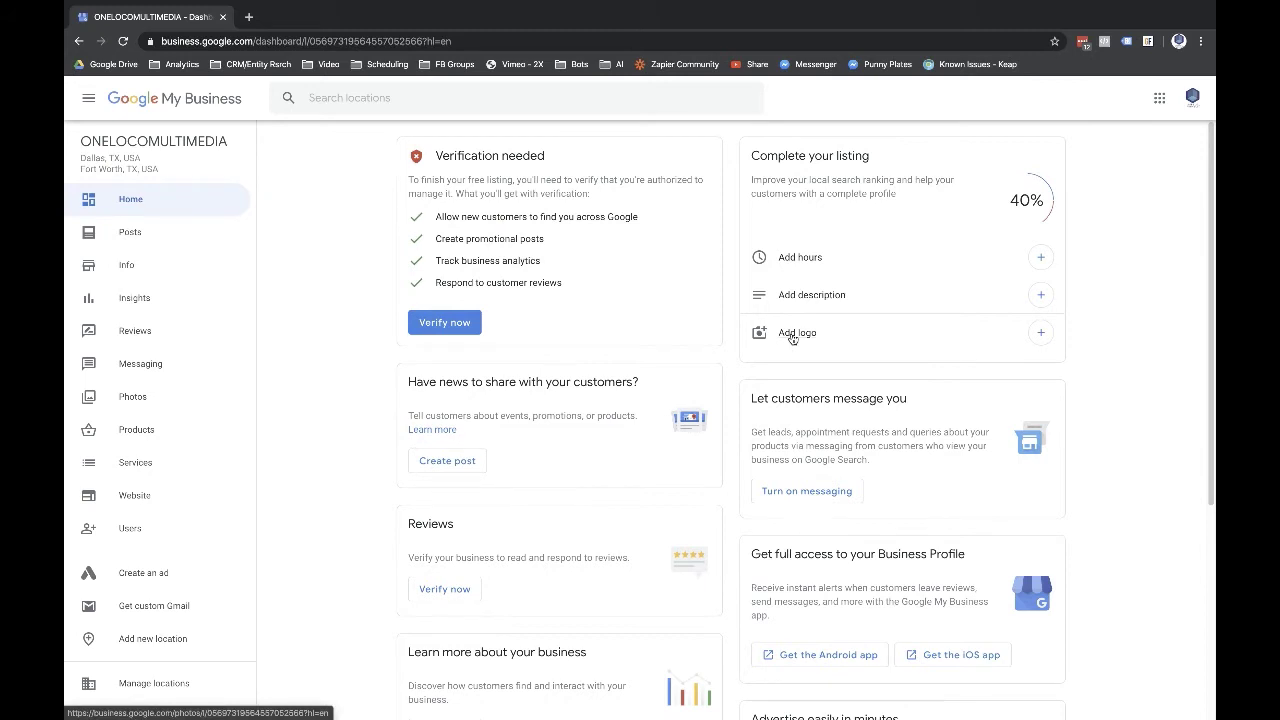
scroll(792, 338, down, 1)
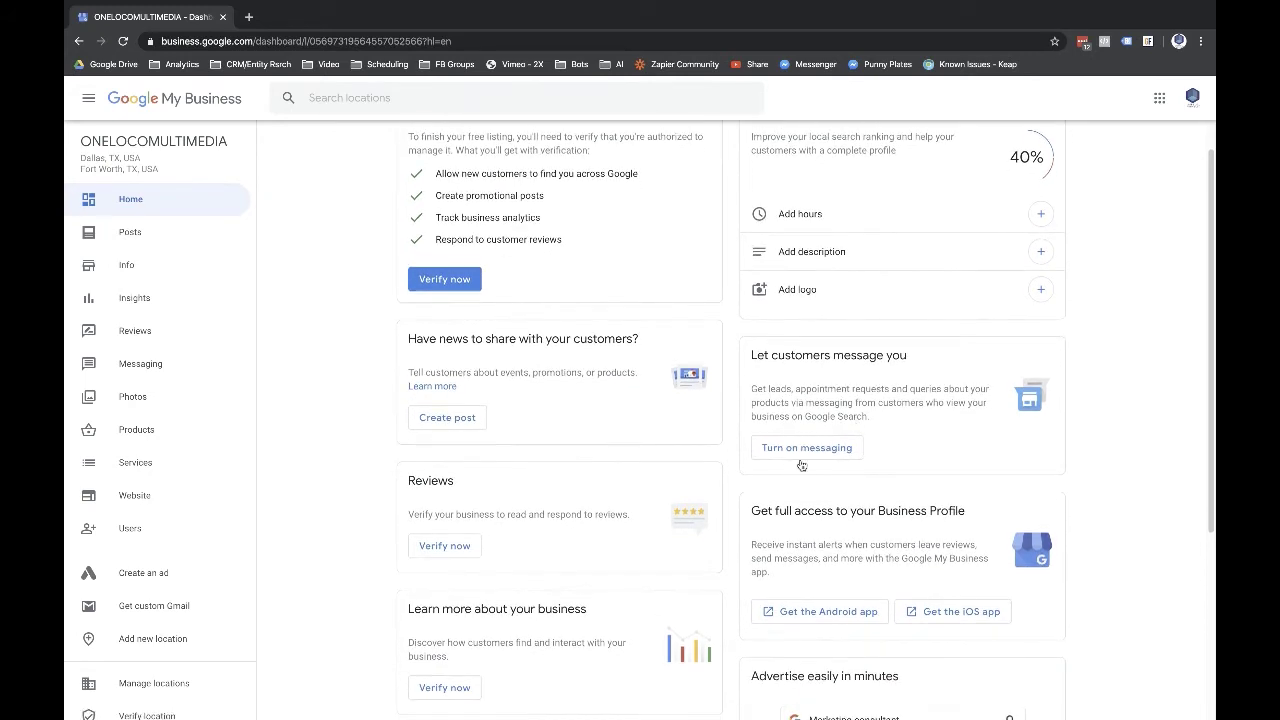
scroll(824, 454, down, 3)
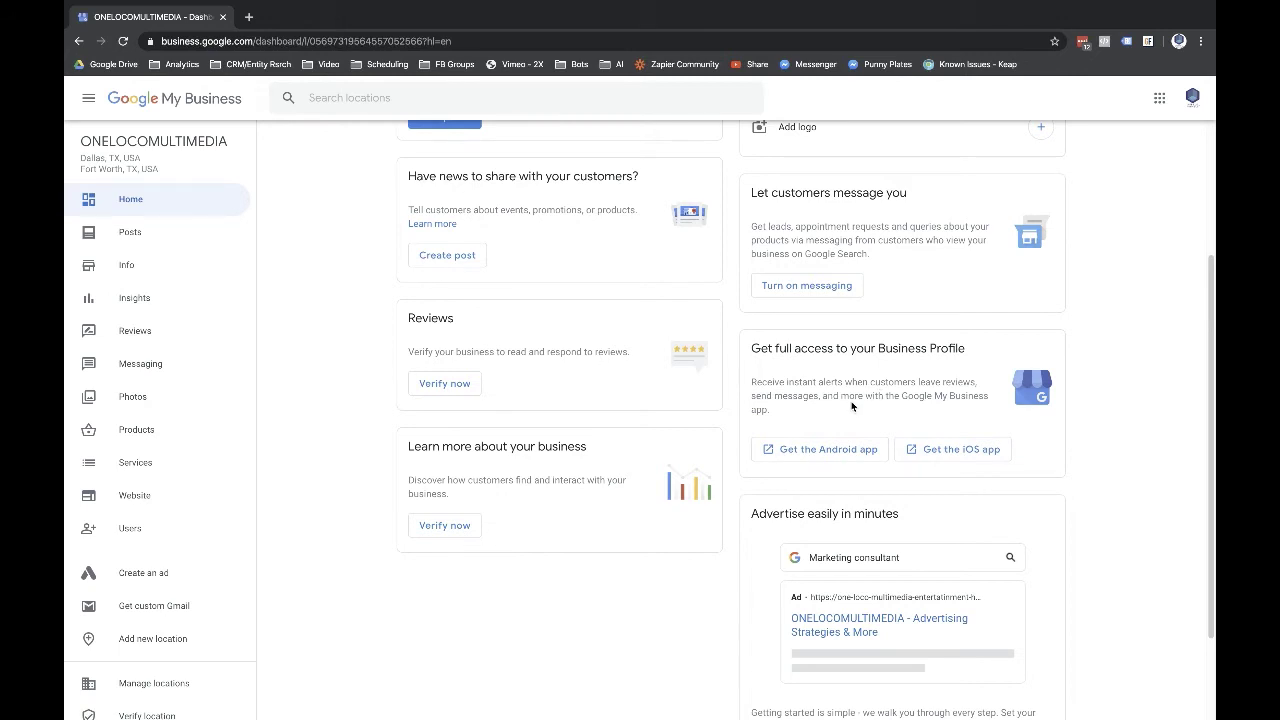
scroll(845, 505, down, 3)
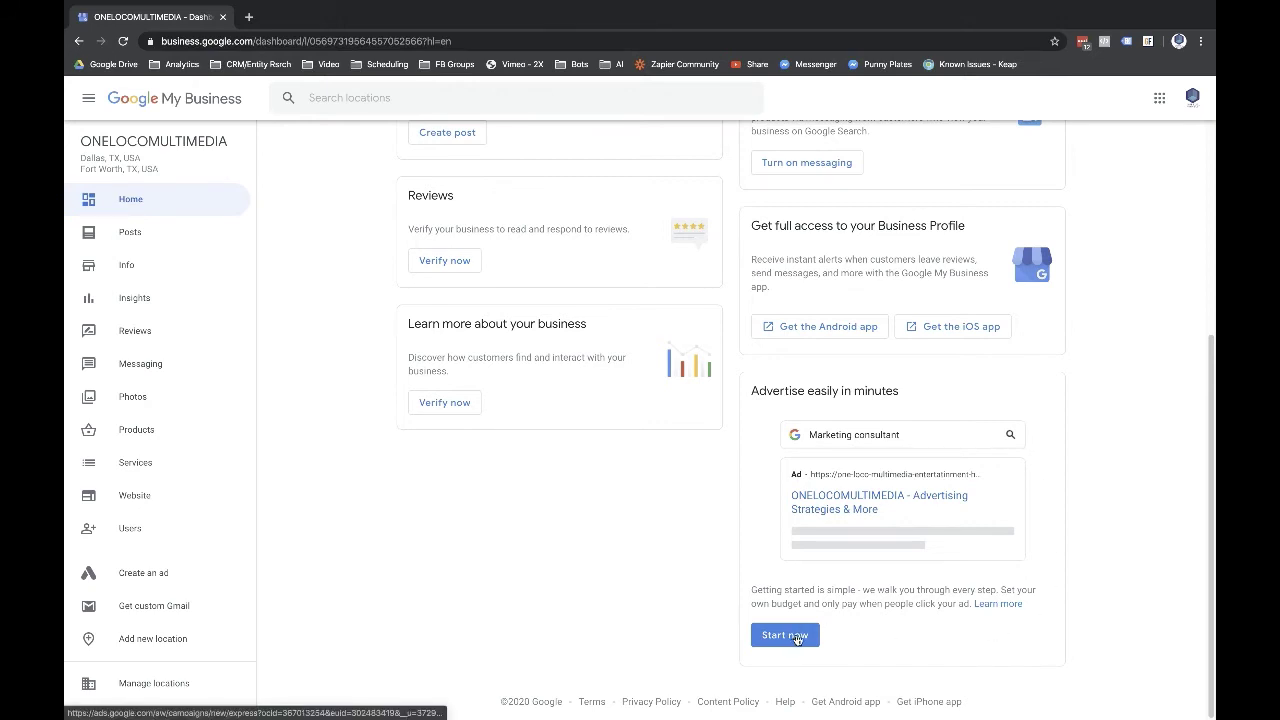
scroll(625, 517, up, 3)
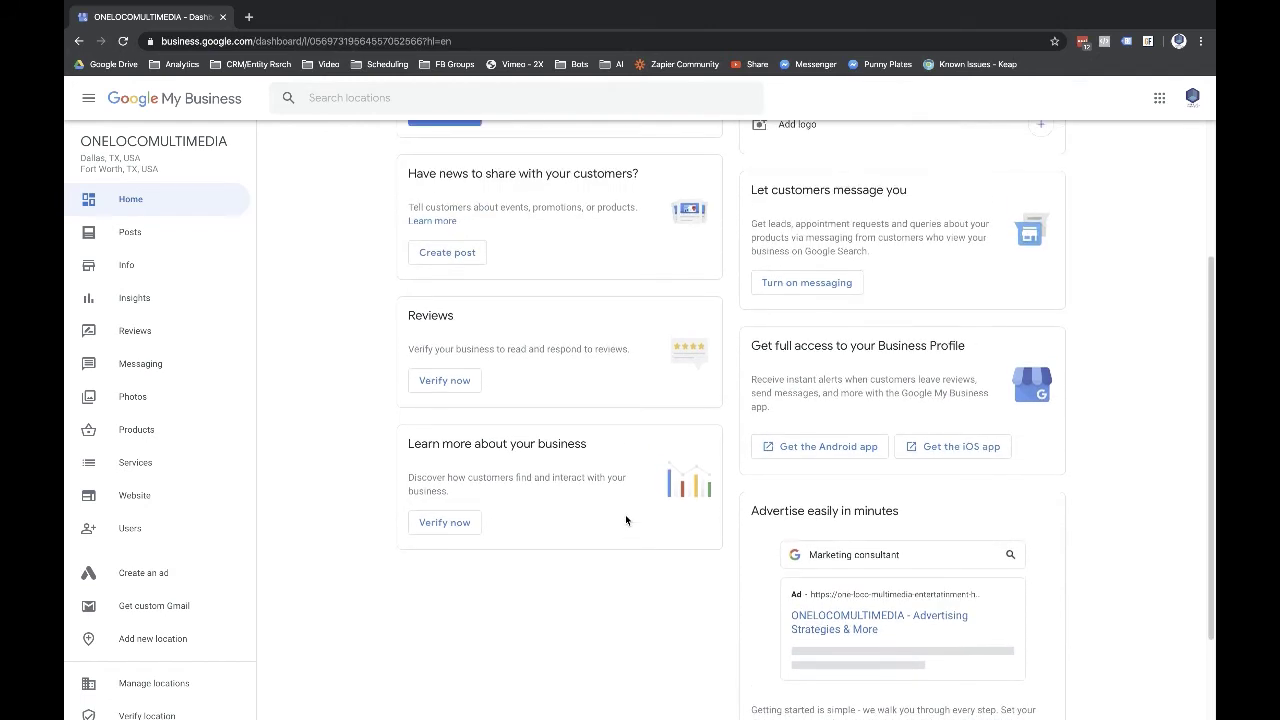
scroll(625, 520, up, 1)
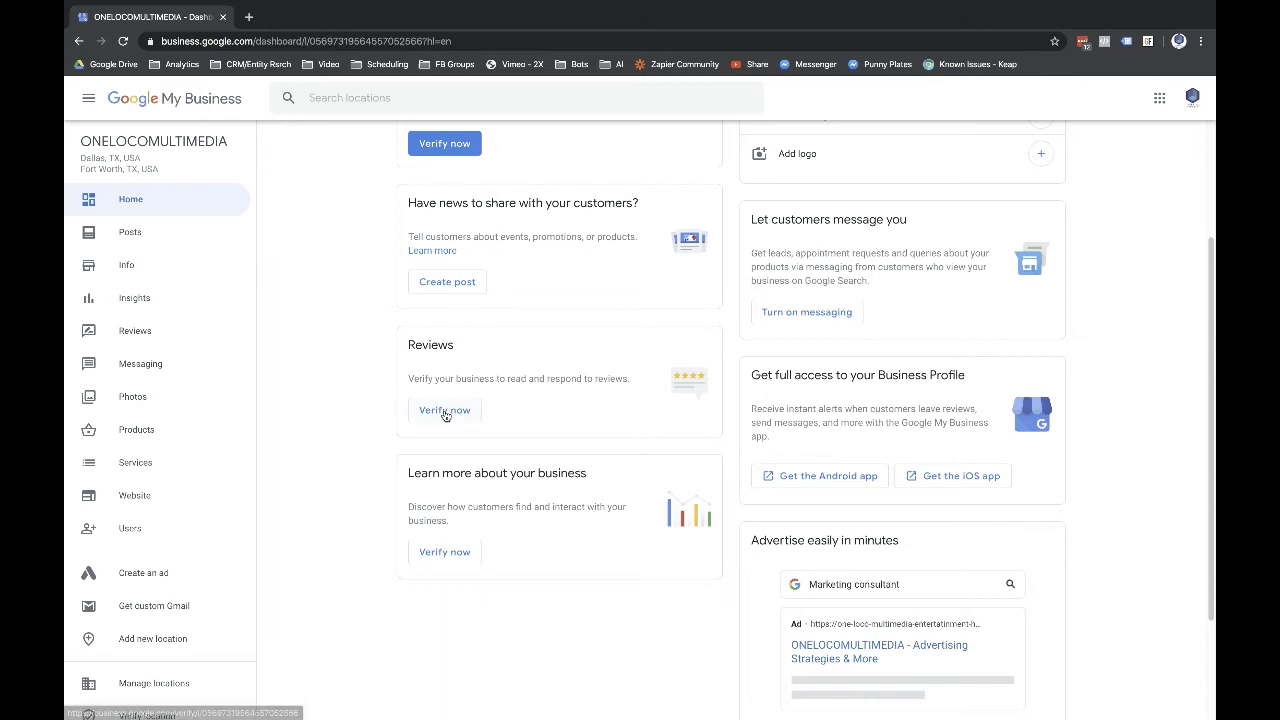
scroll(485, 461, up, 4)
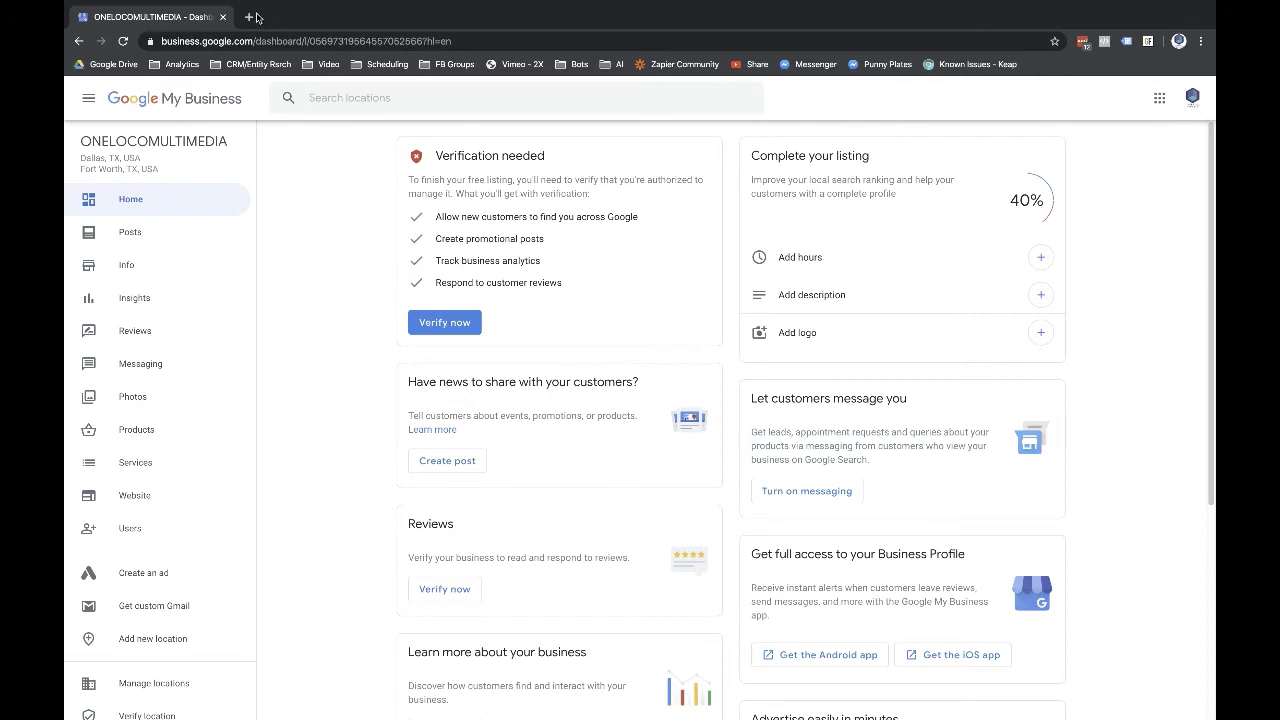
drag(228, 141, 82, 135)
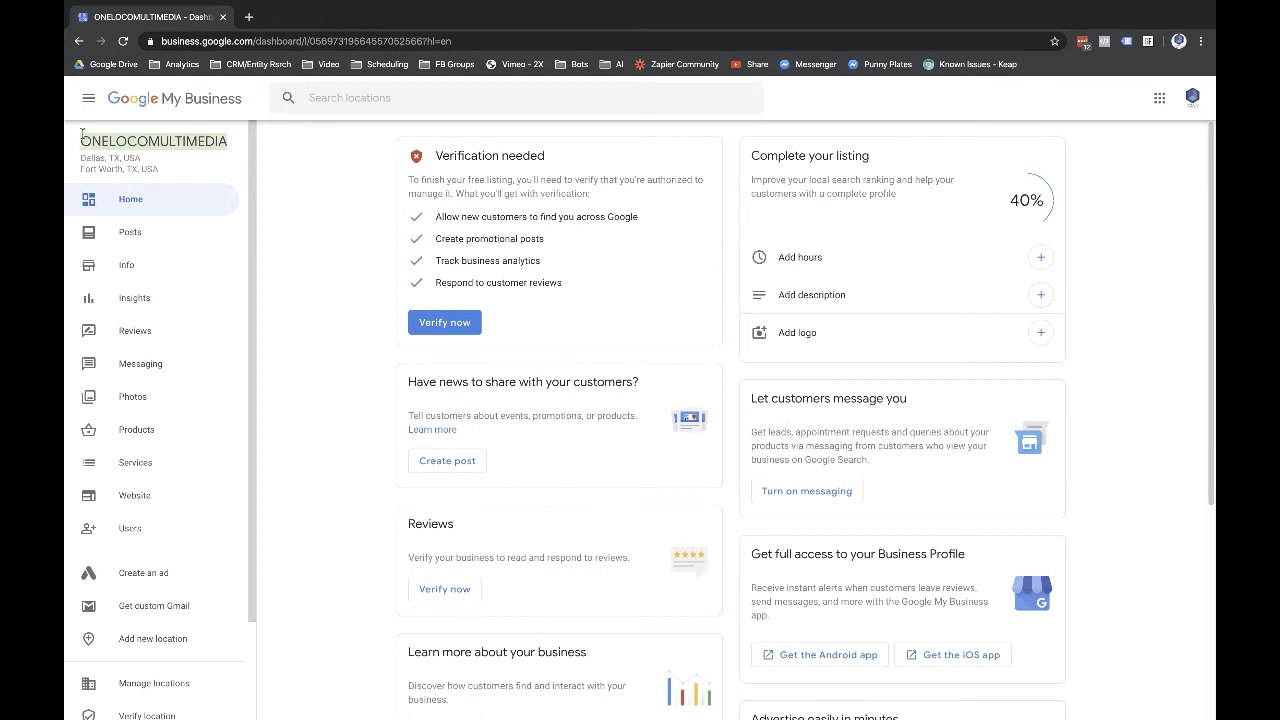
click(249, 17)
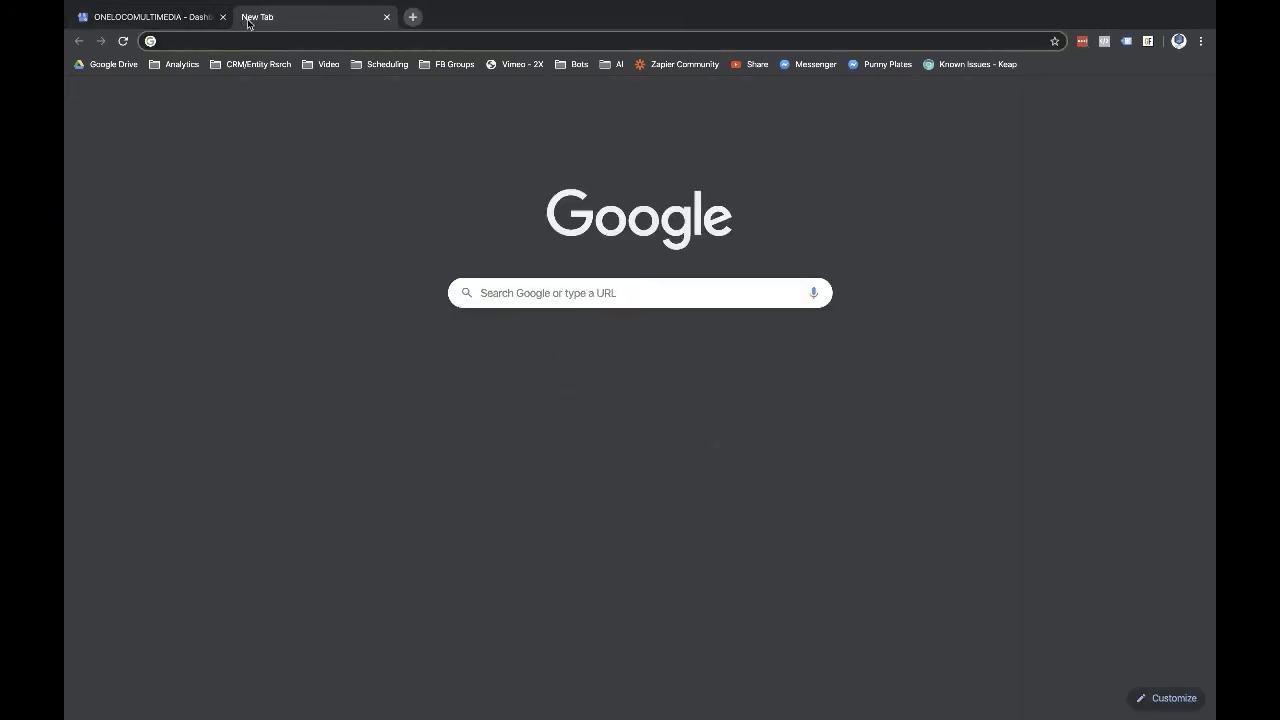
text(ONELOCOMULTIMEDIA)
key(Return)
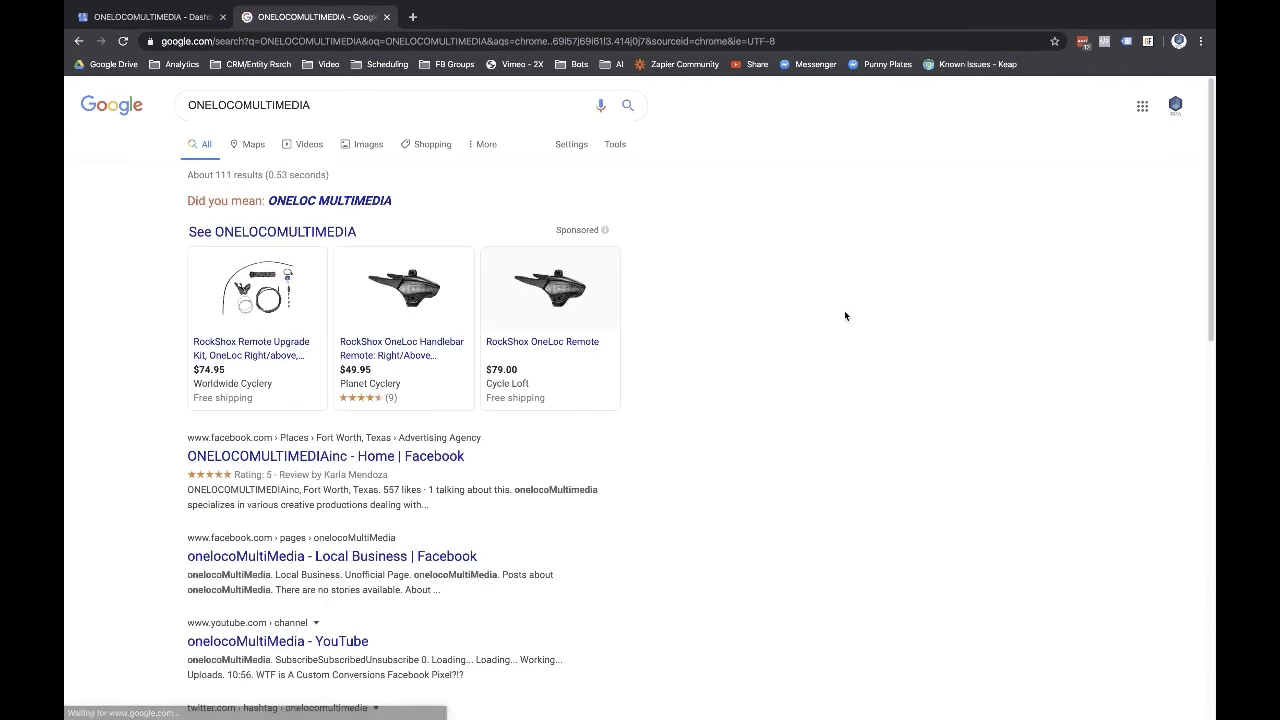
click(386, 17)
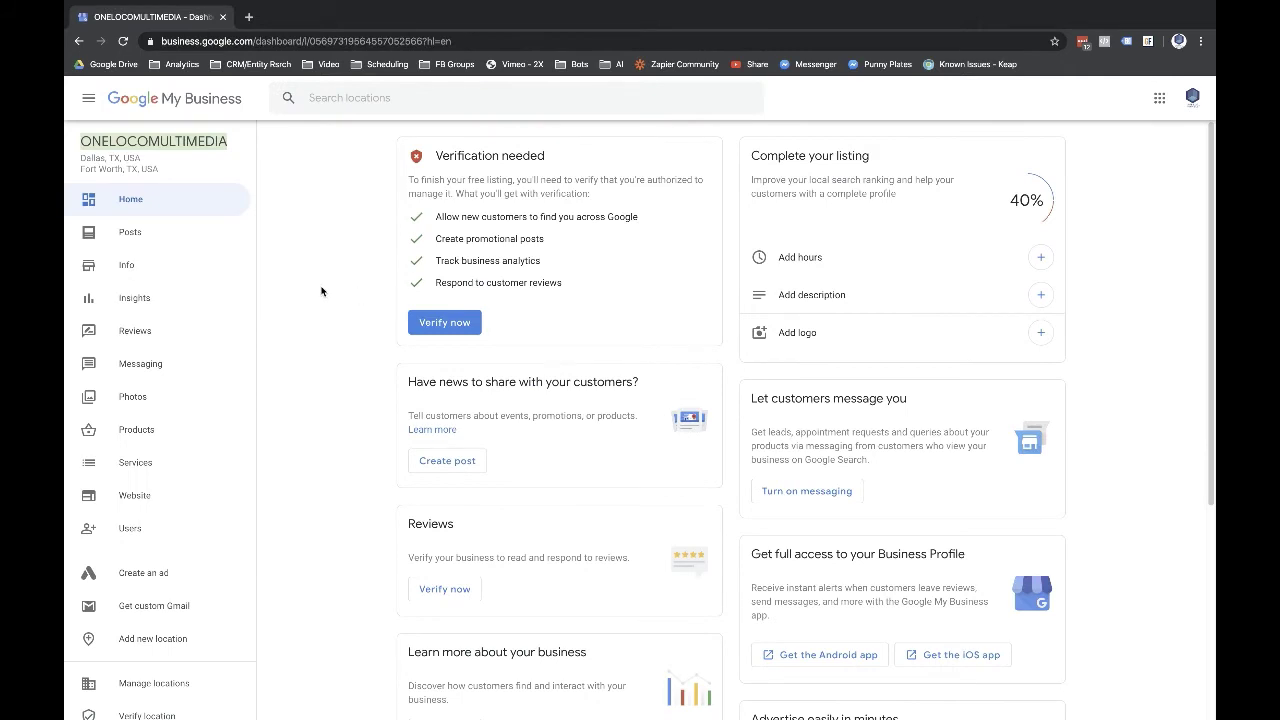
- Go from Posts to the listing's Info page and scroll to service areas, phone and website
click(179, 231)
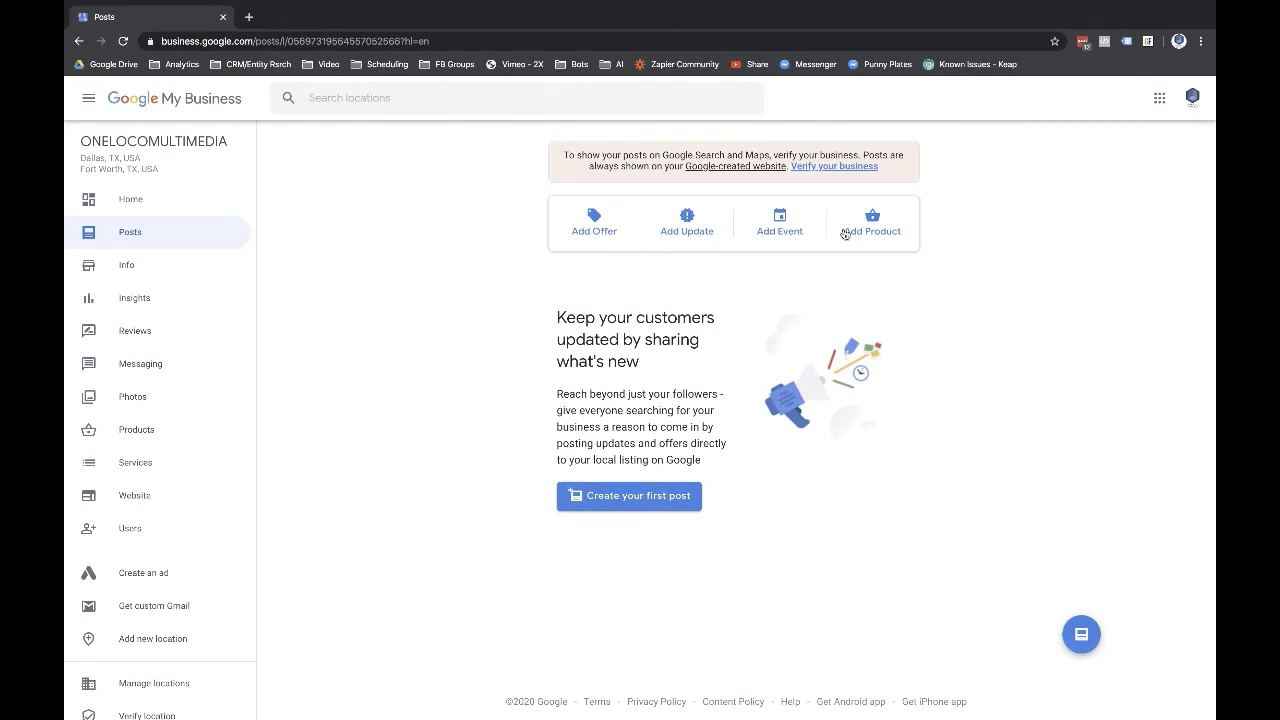
click(141, 264)
scroll(537, 417, down, 1)
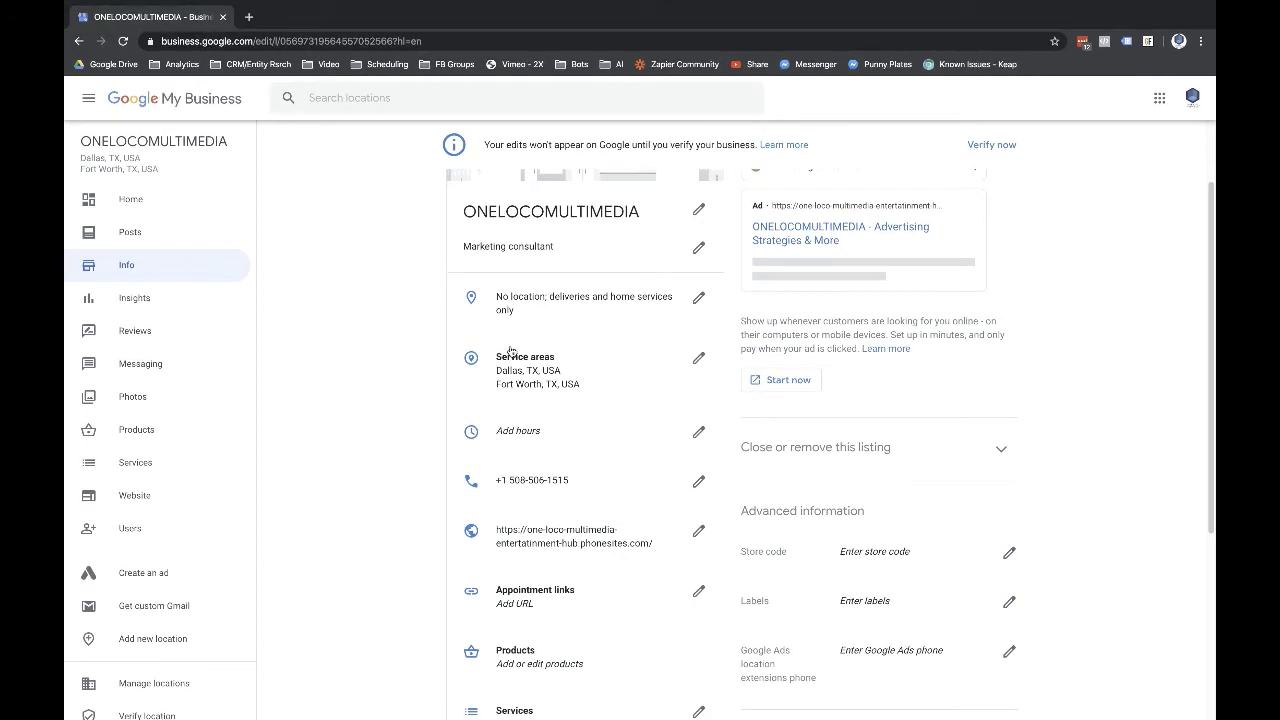
- Search 'mobile funnels' in a new tab, then review the listed services on the Info page
click(250, 17)
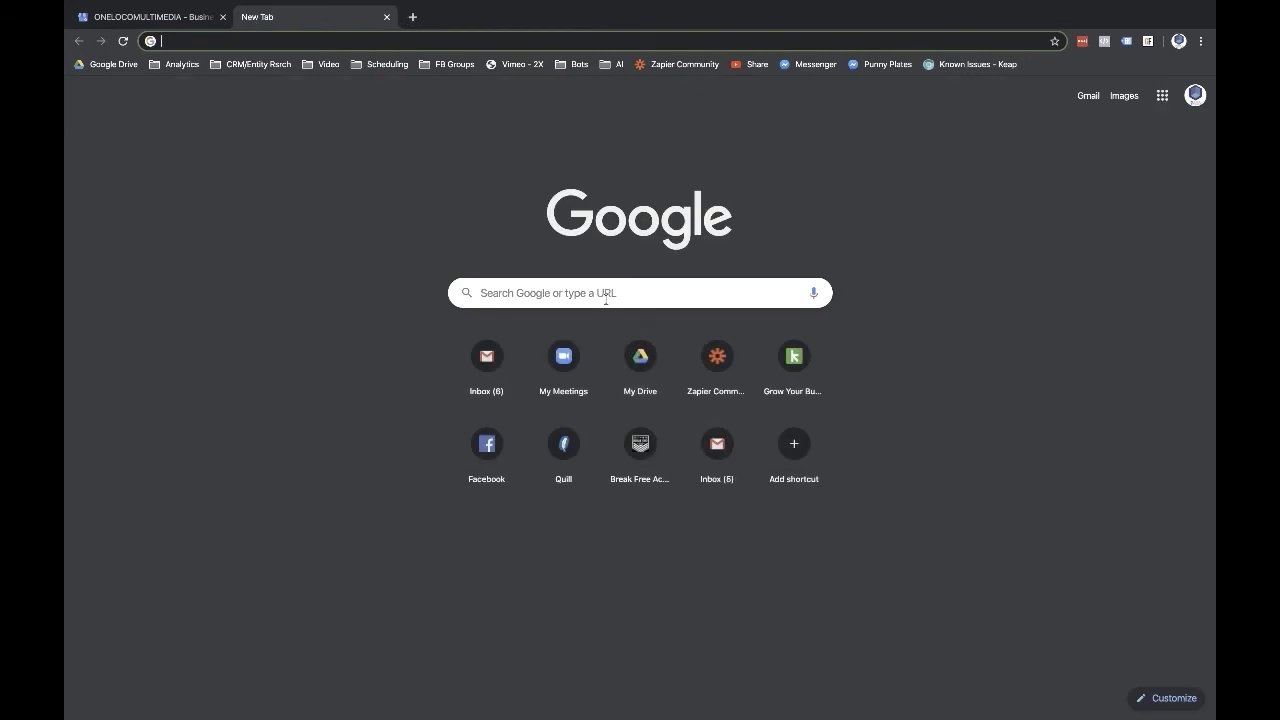
text(mobile funnels)
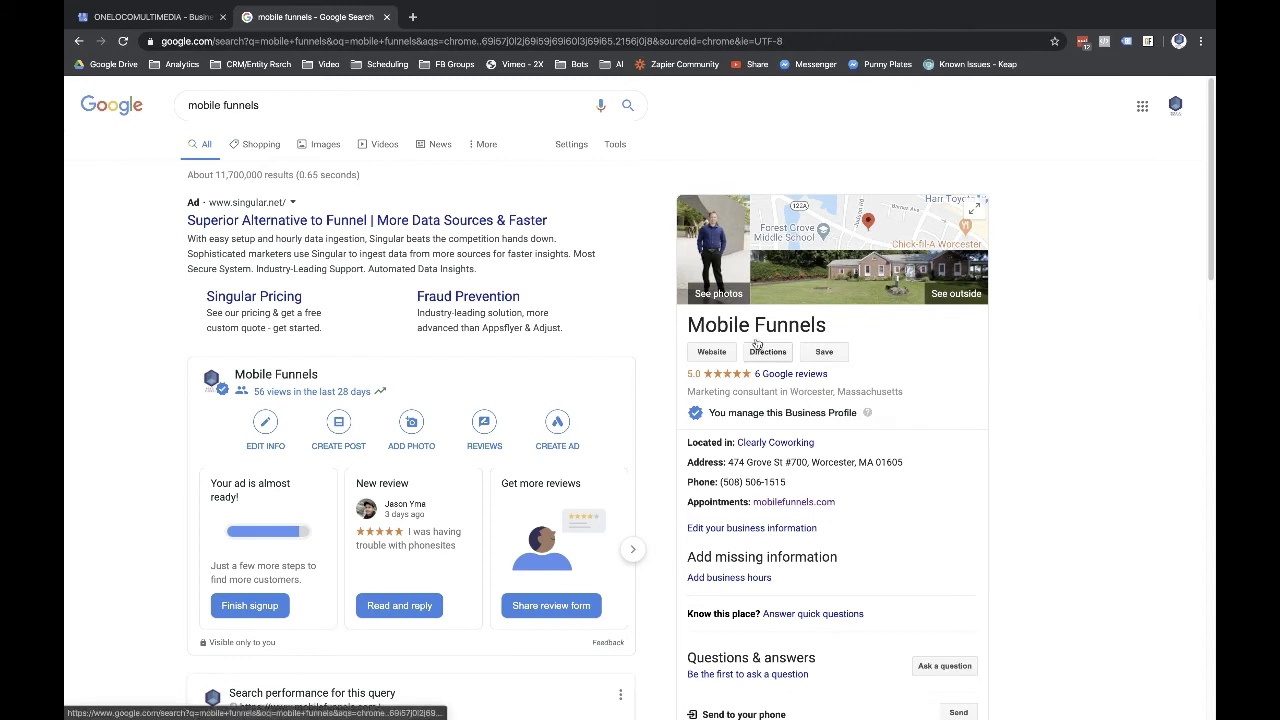
click(122, 22)
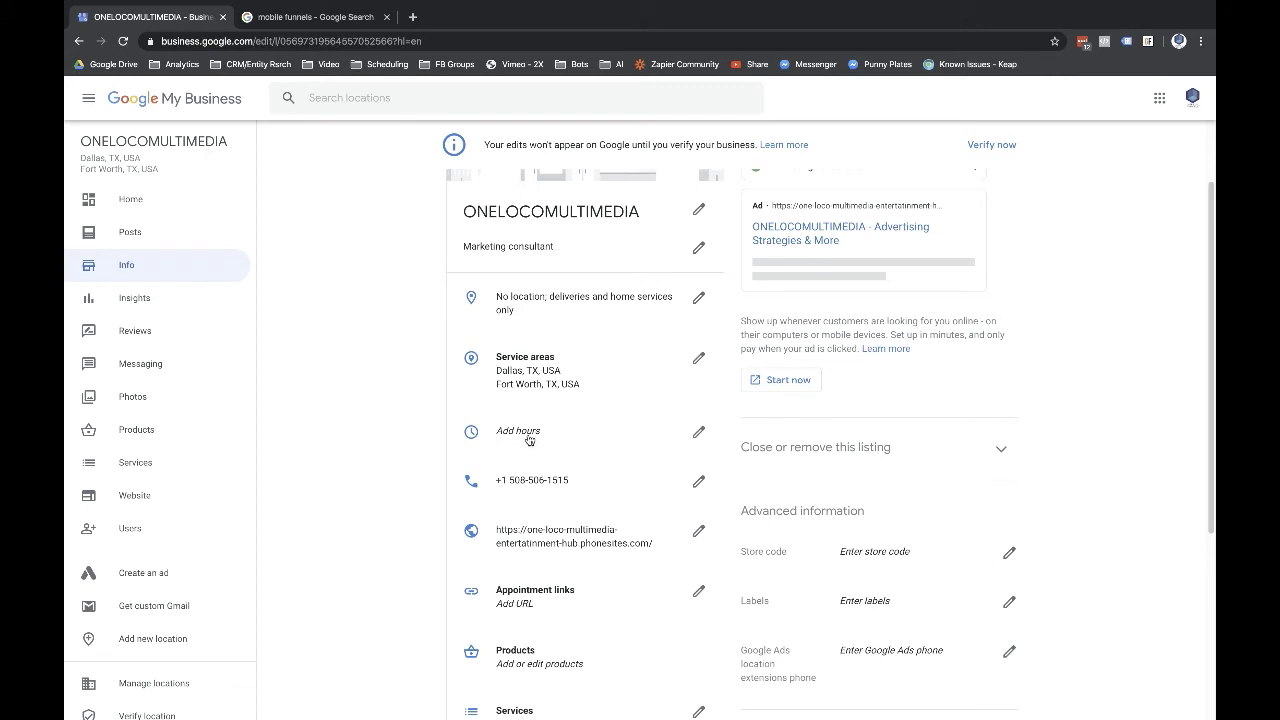
scroll(534, 508, down, 3)
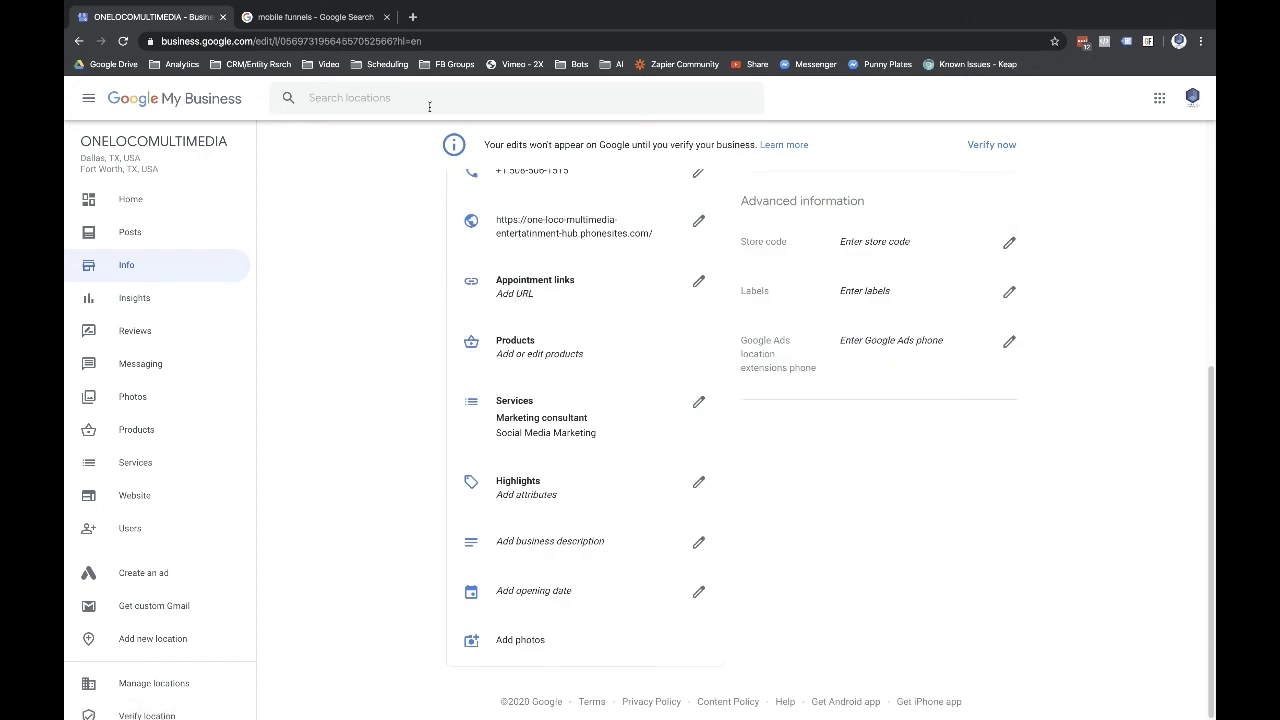
- Load calendly.com in the second browser tab
click(325, 19)
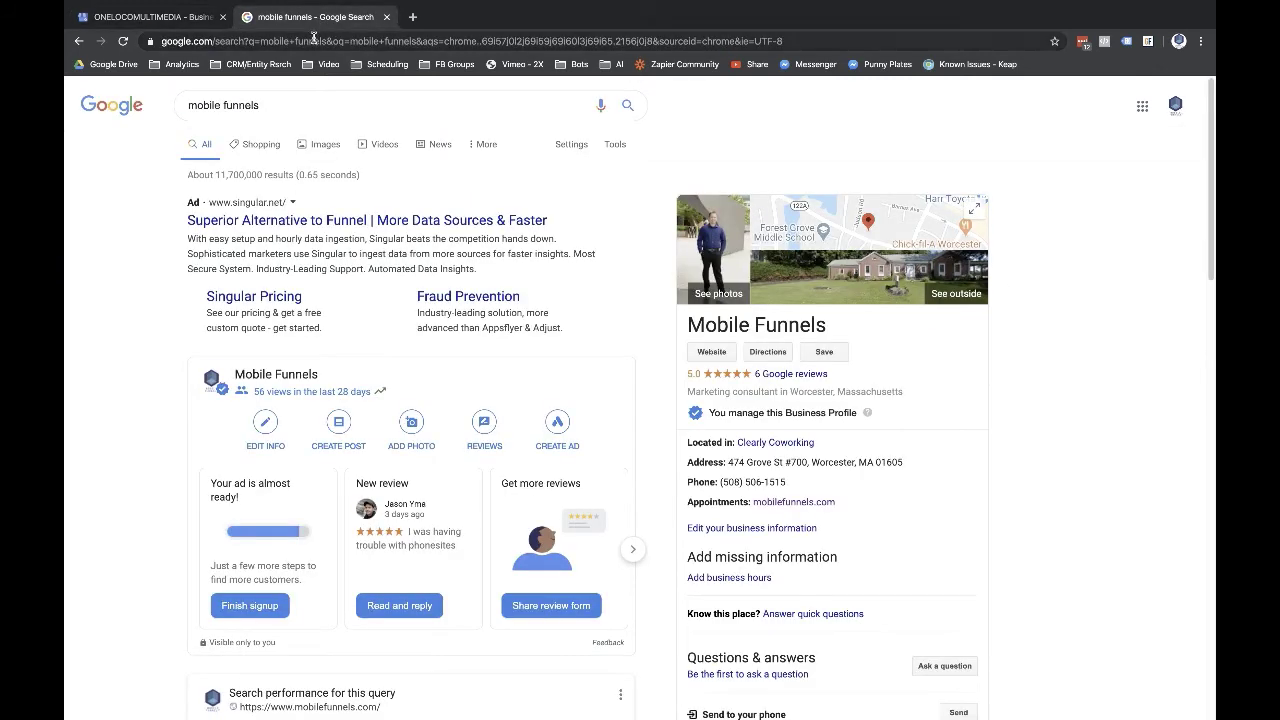
click(313, 40)
text(calendly)
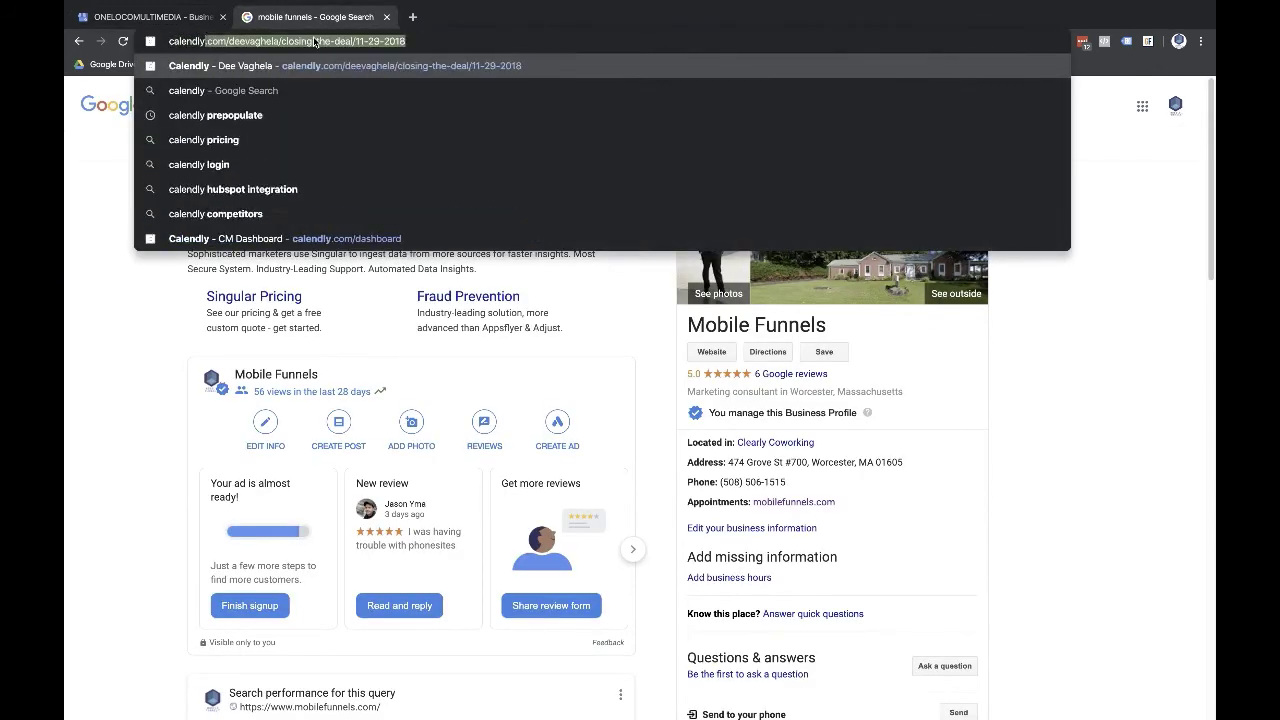
key(Delete)
text(.com)
key(Return)
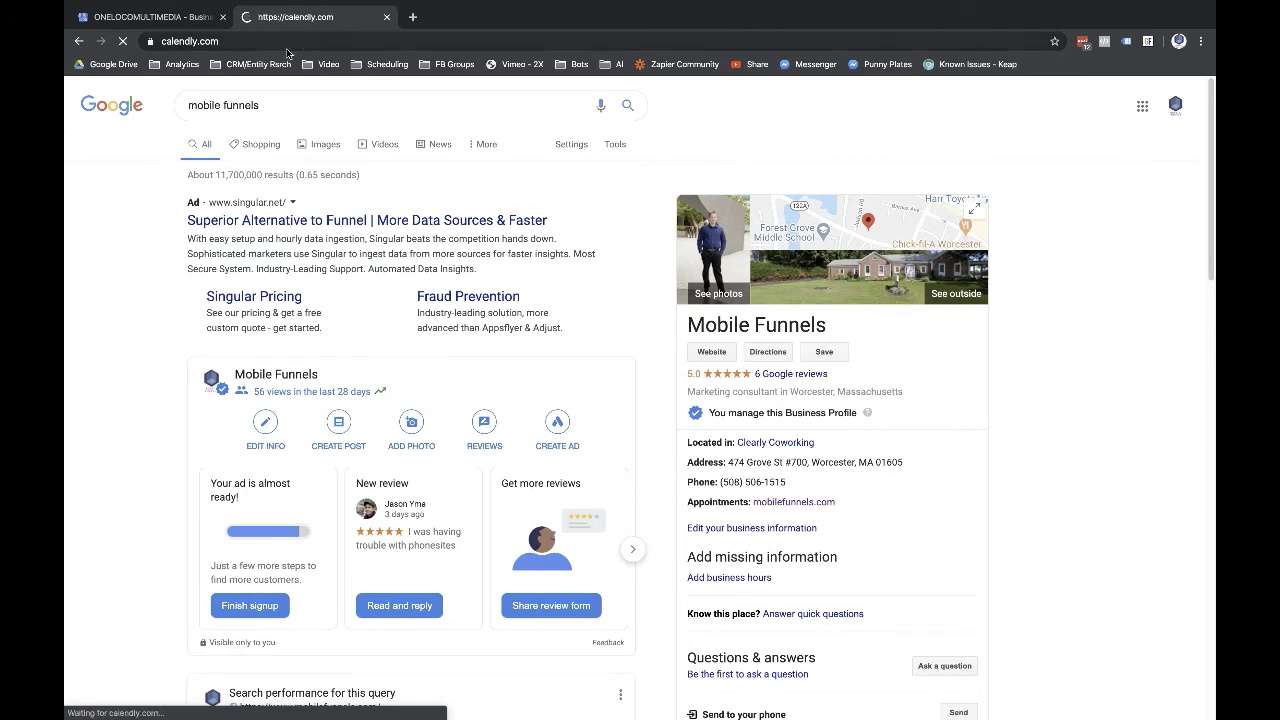
- Open calendly.com/onelocomultimedia, copy its address, and return to the Info page
click(283, 41)
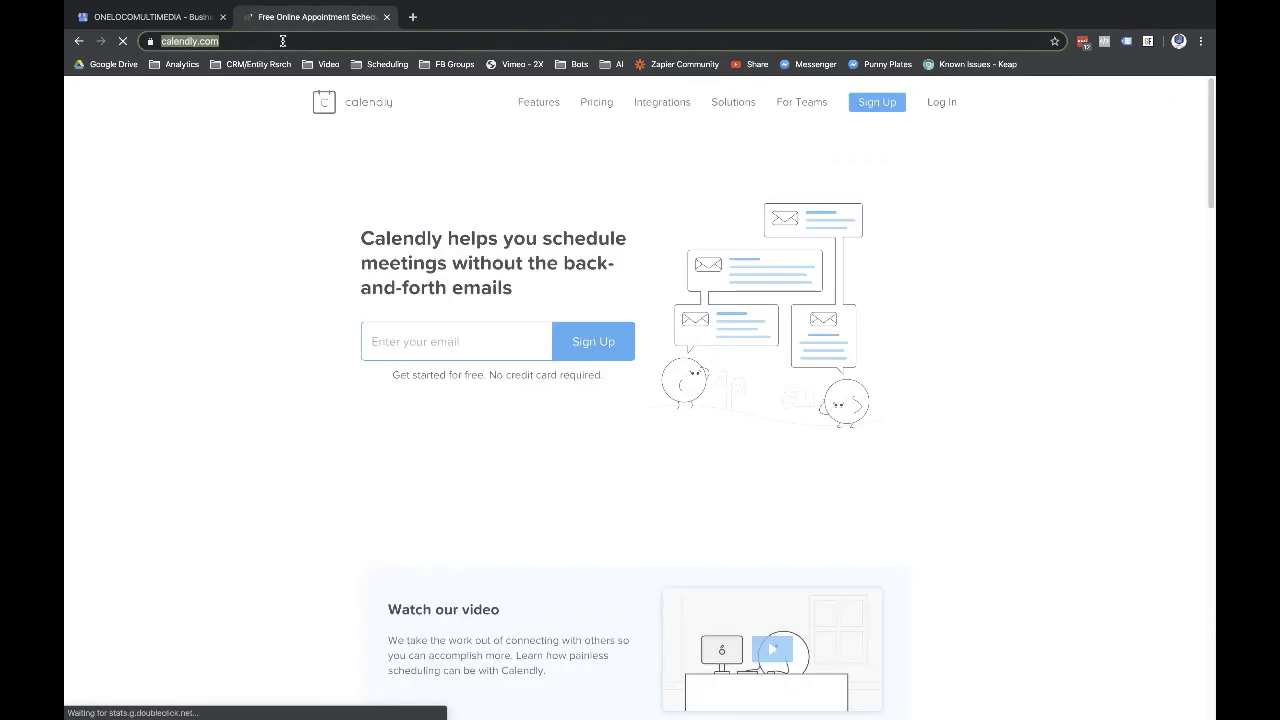
click(283, 41)
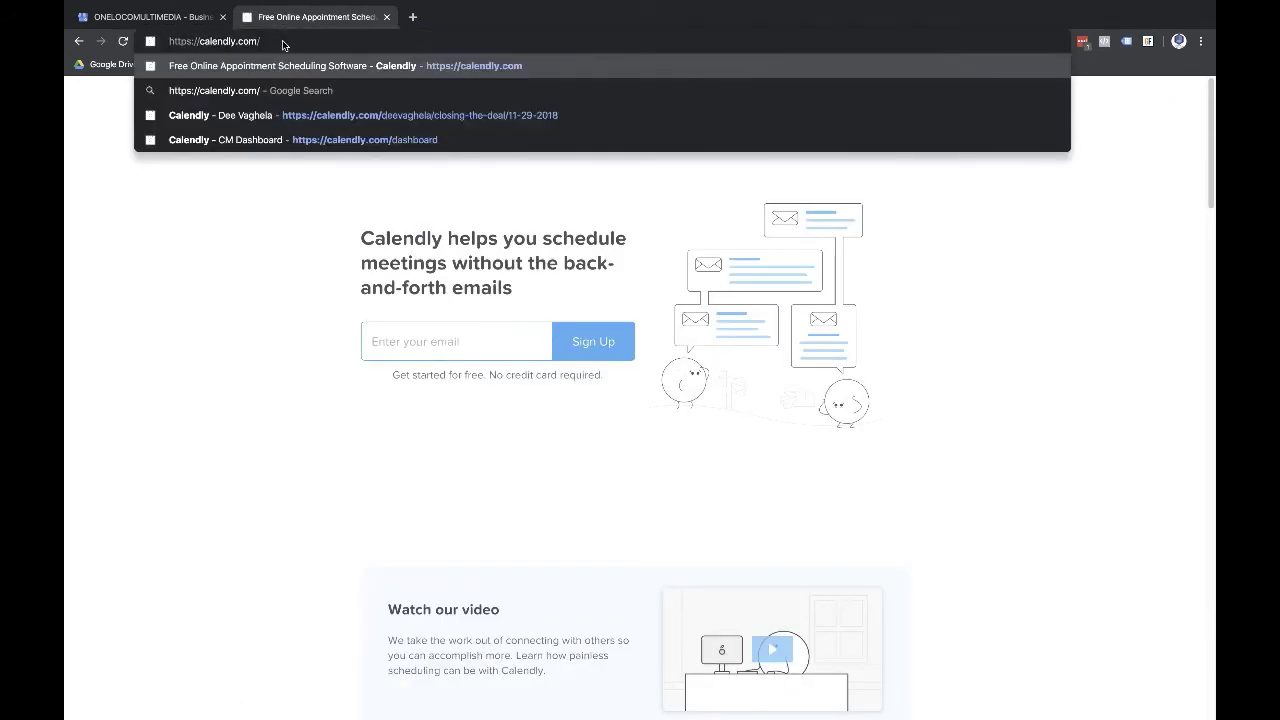
text(onelocome)
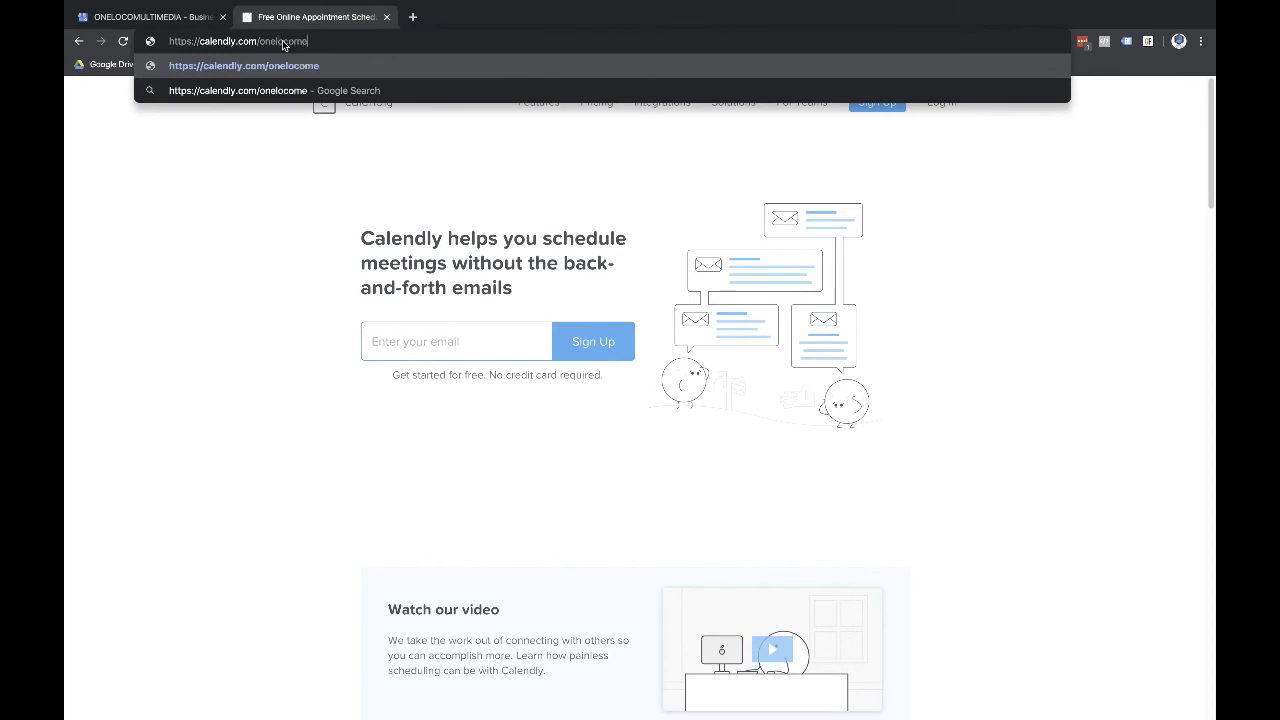
text(ul)
key(BackSpace)
key(BackSpace)
key(BackSpace)
text(ultimedia)
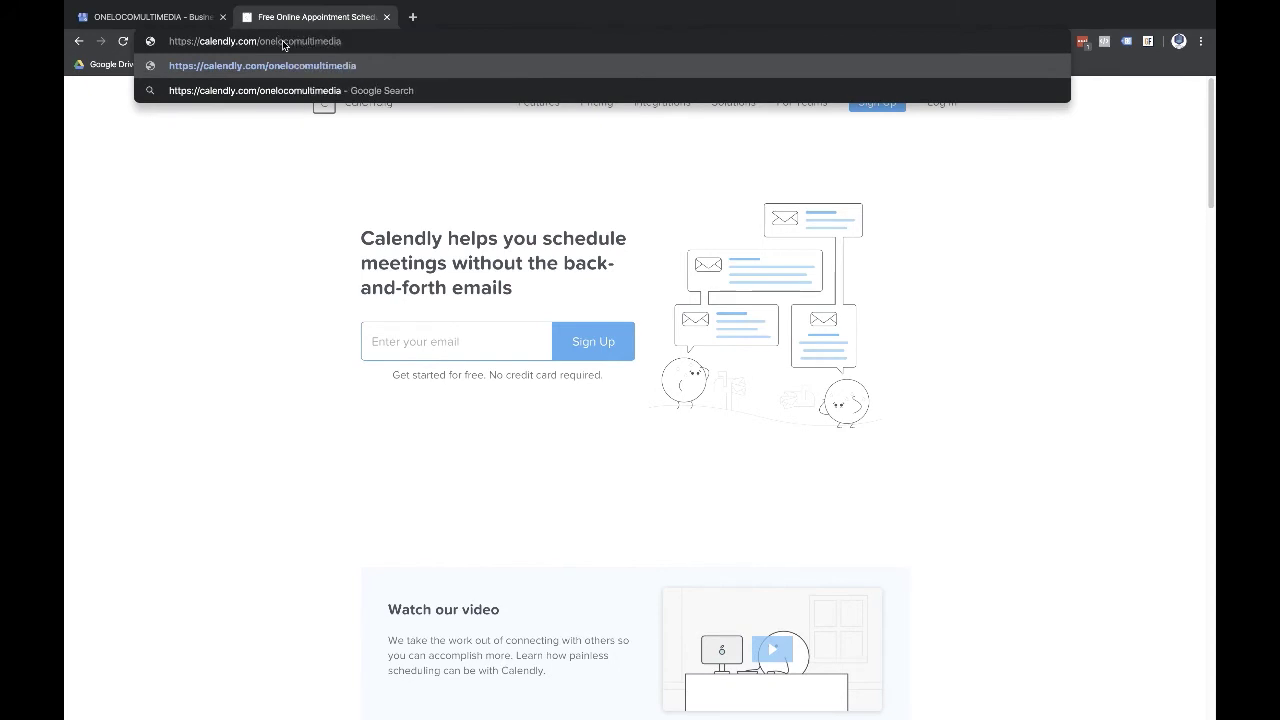
key(Return)
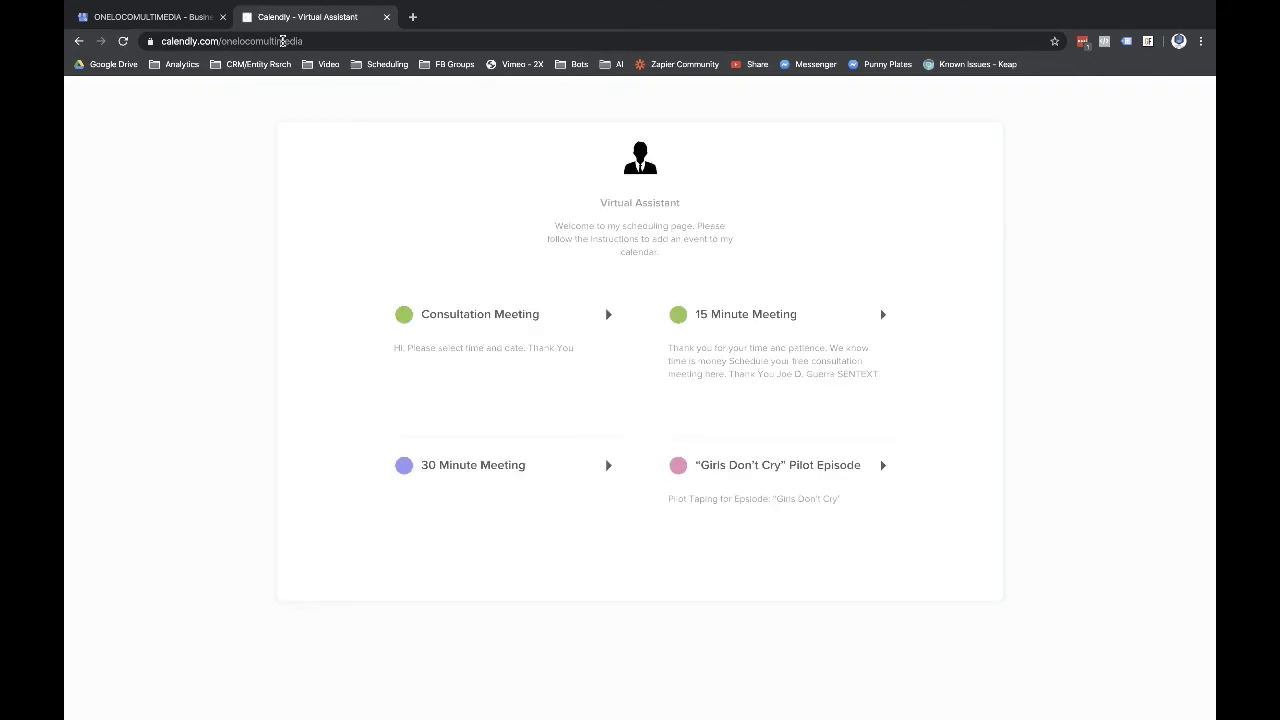
click(312, 41)
key(ctrl+c)
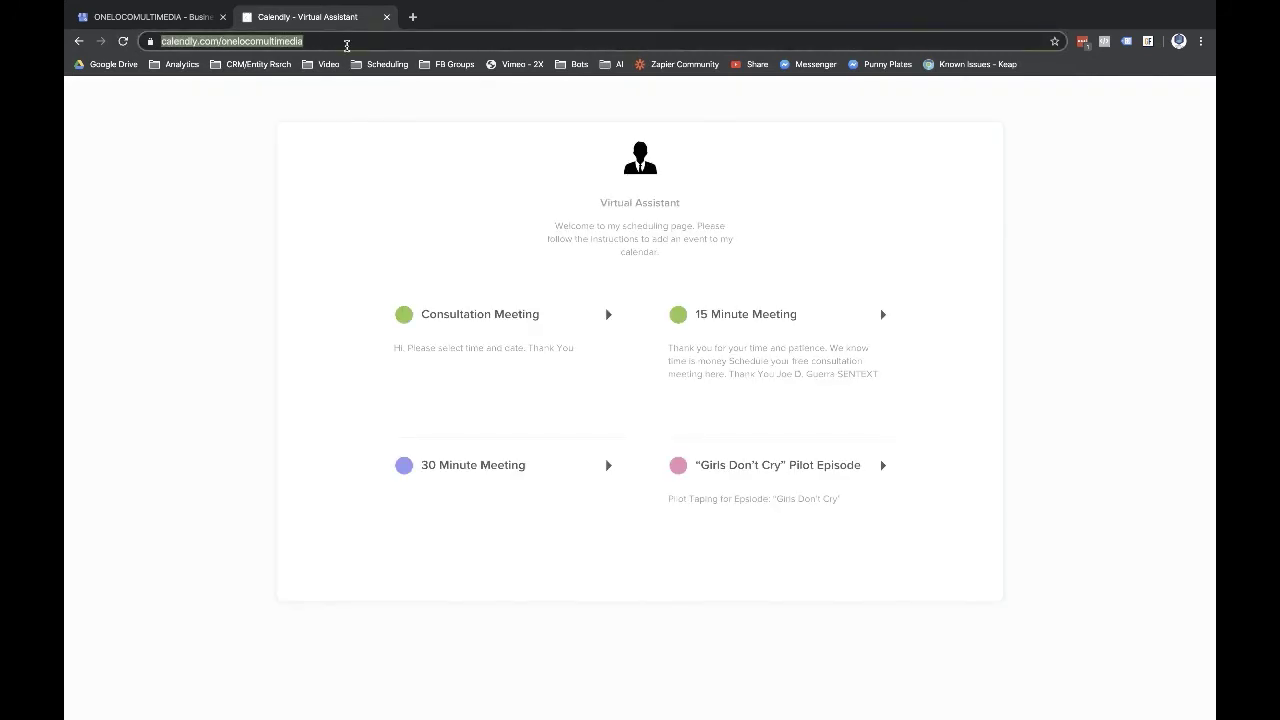
click(134, 17)
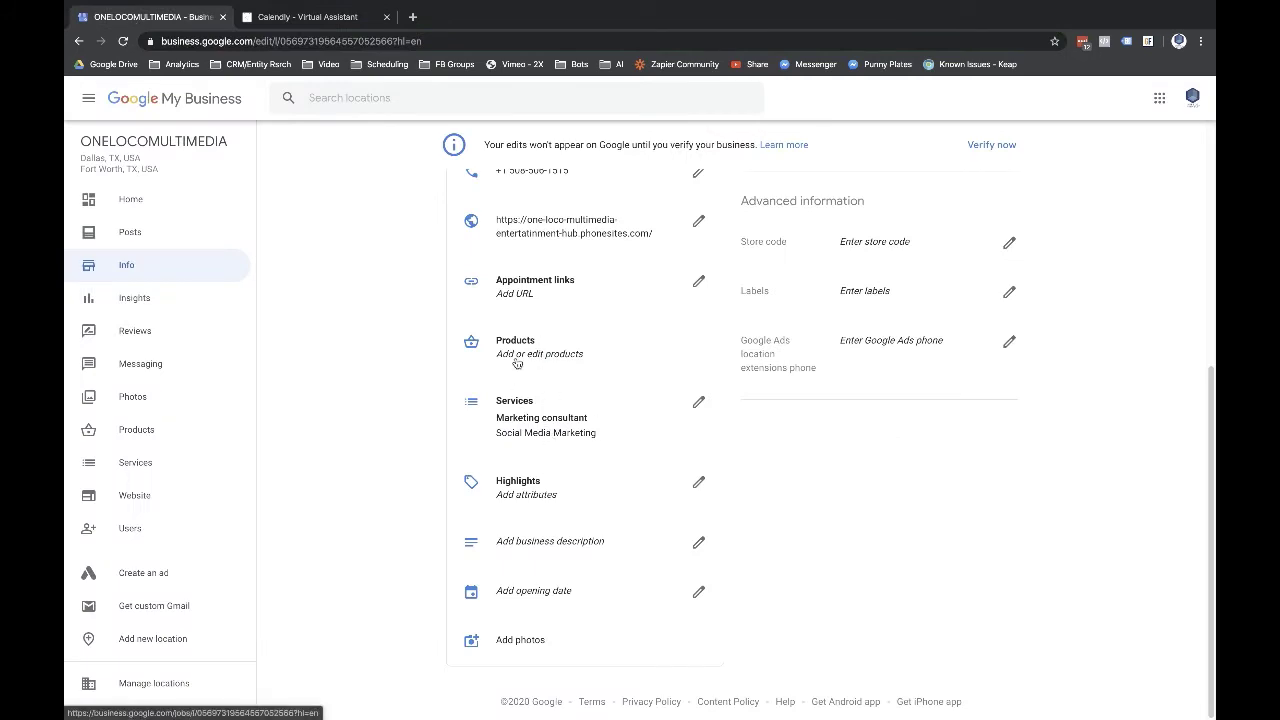
click(537, 281)
key(ctrl+v)
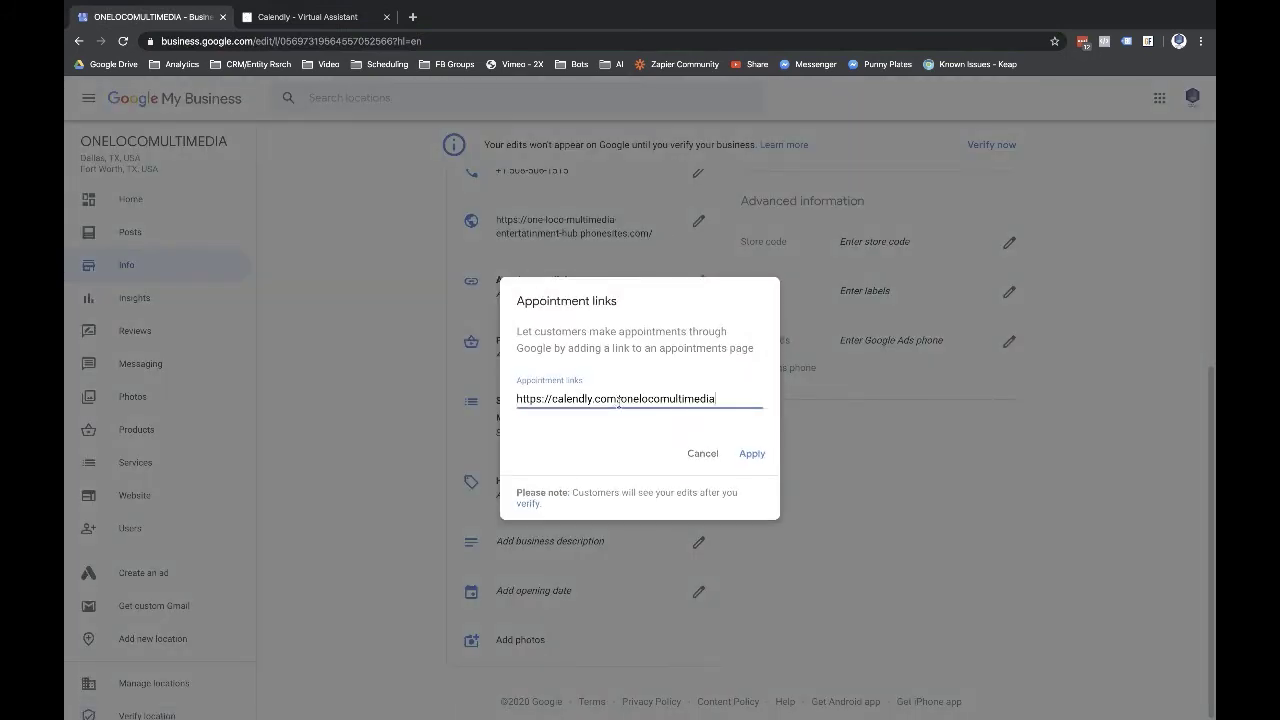
click(766, 458)
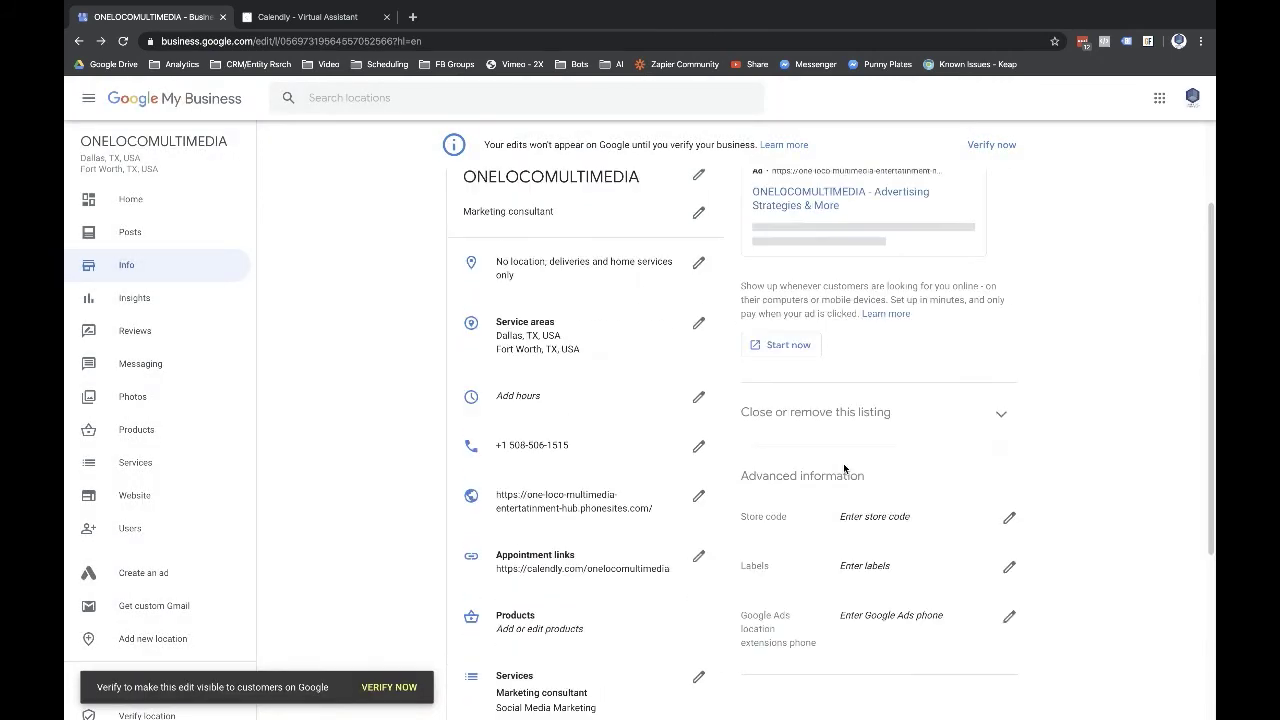
scroll(843, 468, up, 5)
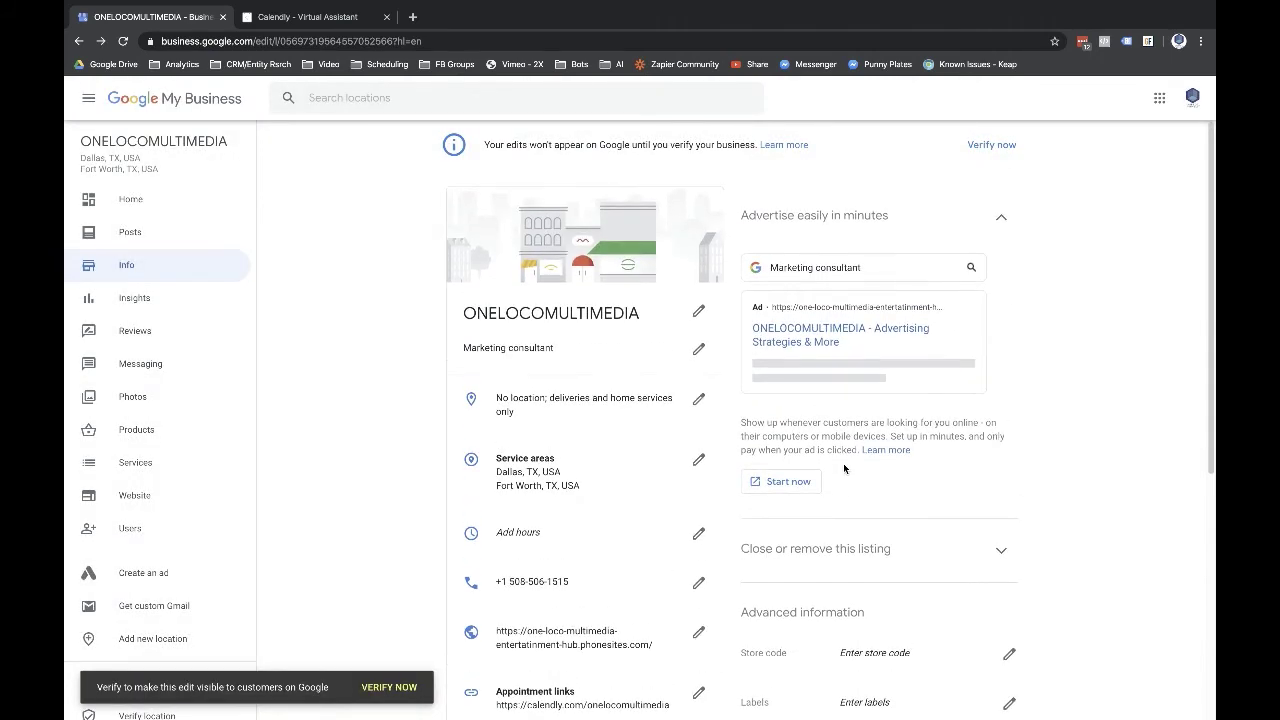
- Send the Calendly tab back to the 'mobile funnels' search results, then return to the Info page
click(312, 17)
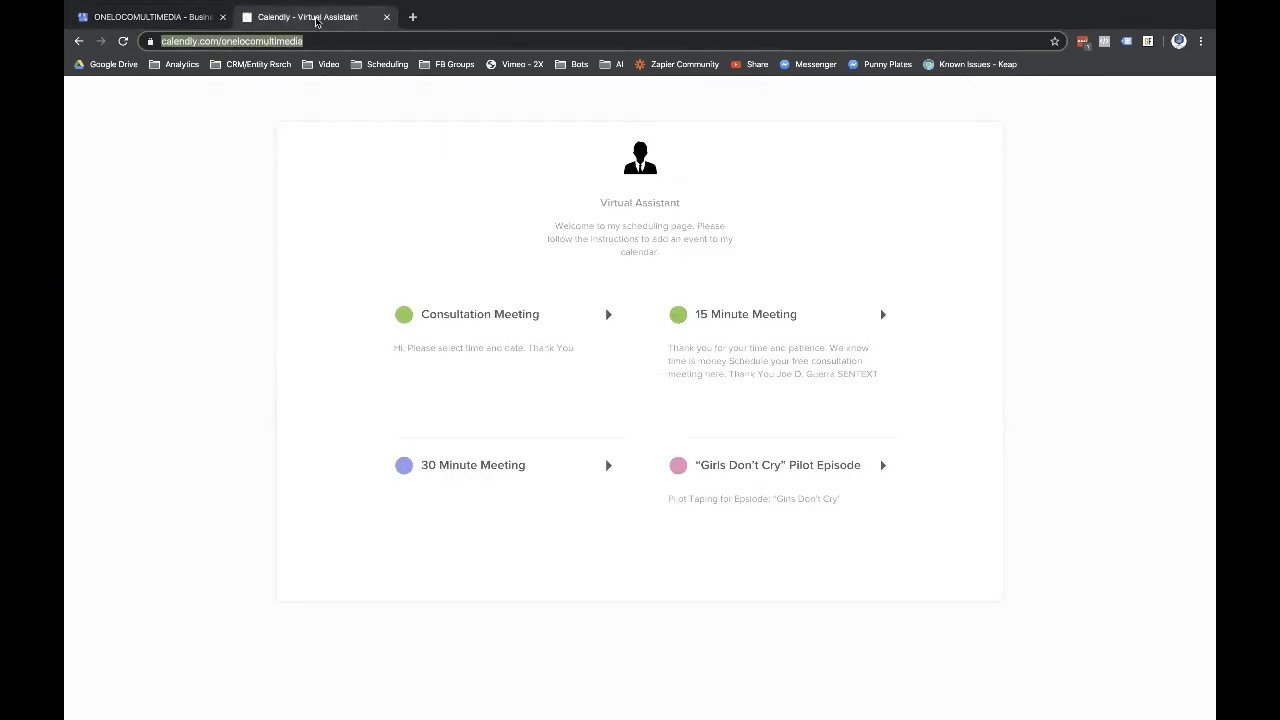
right_click(79, 41)
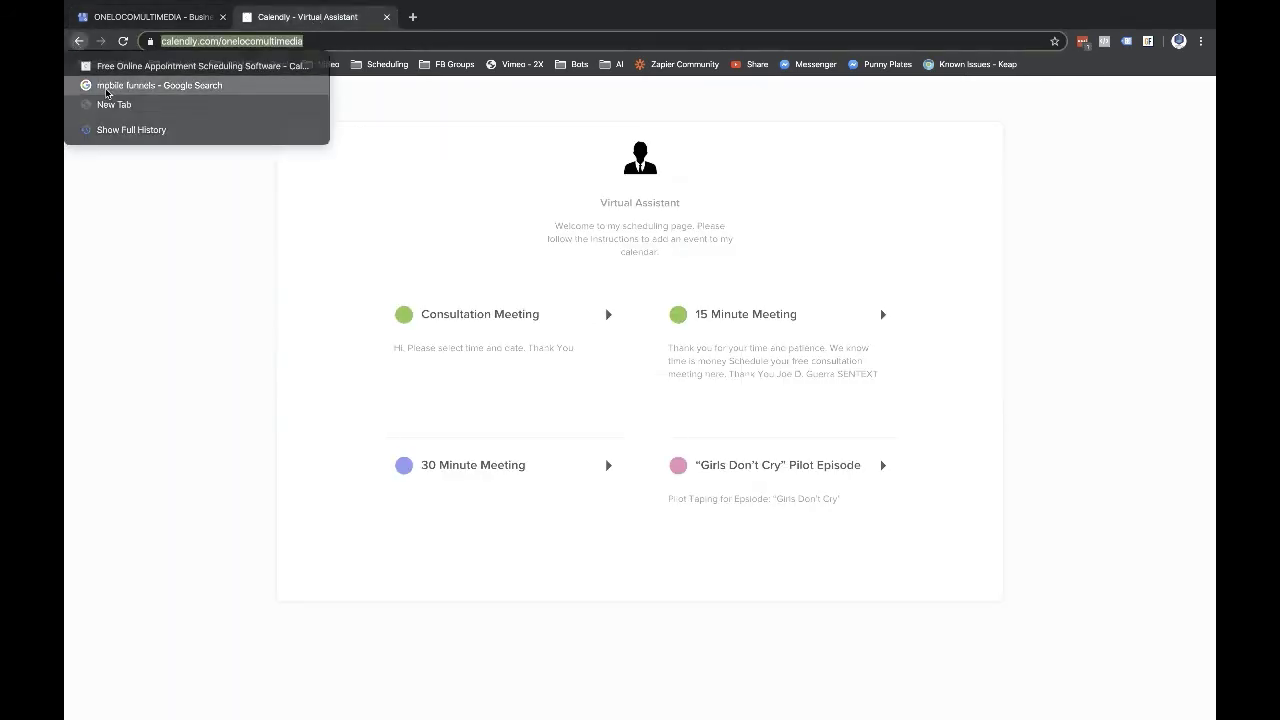
click(140, 84)
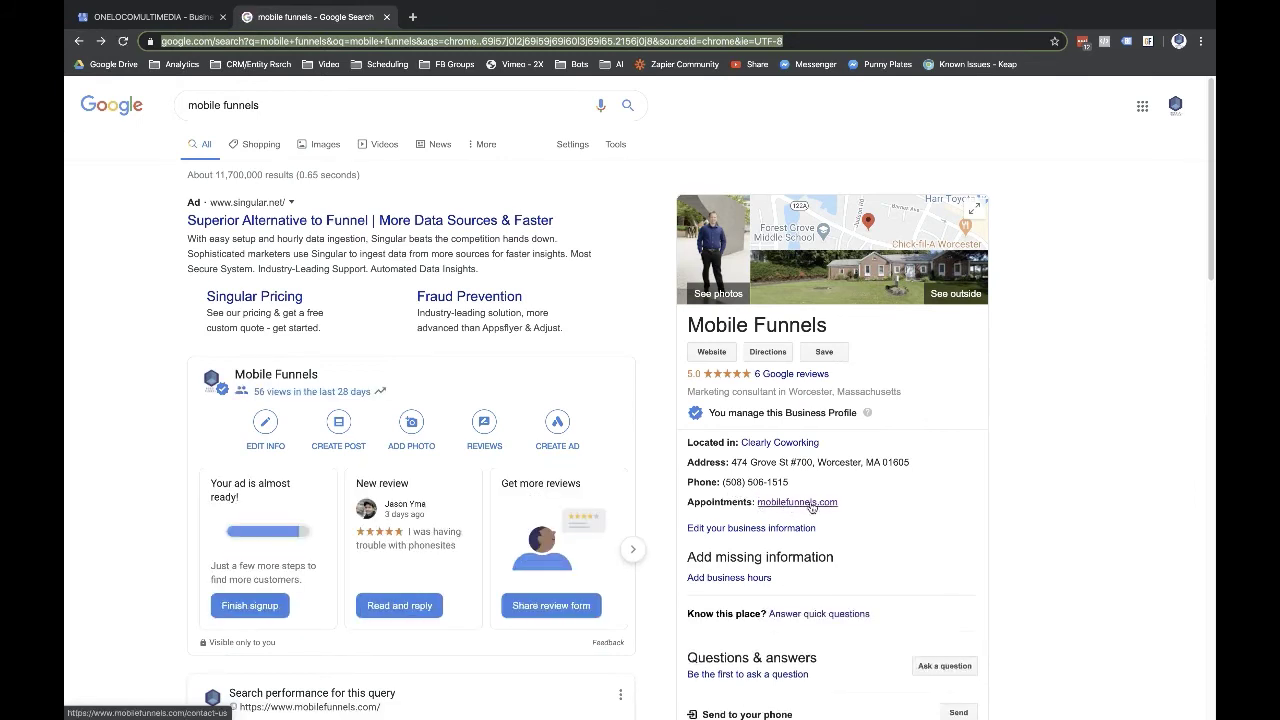
click(190, 17)
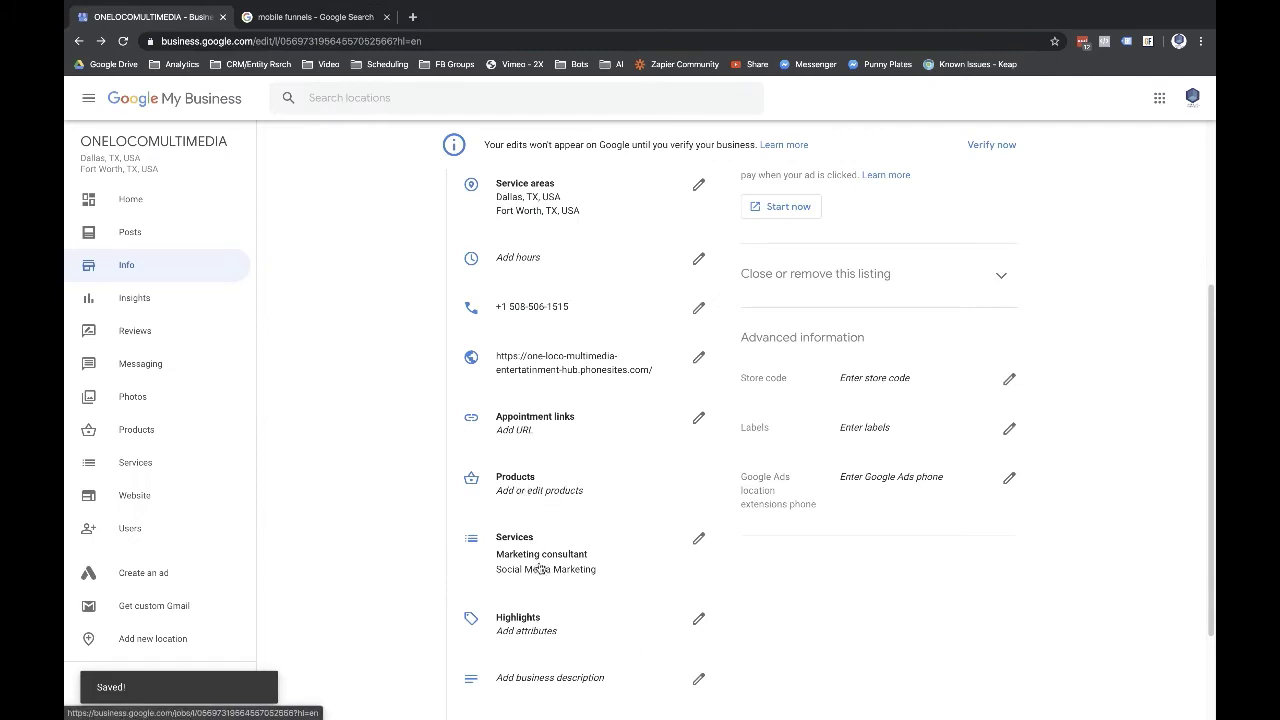
- Cancel the Highlights attributes dialog without changes and open the listing's Photos page
scroll(542, 568, down, 3)
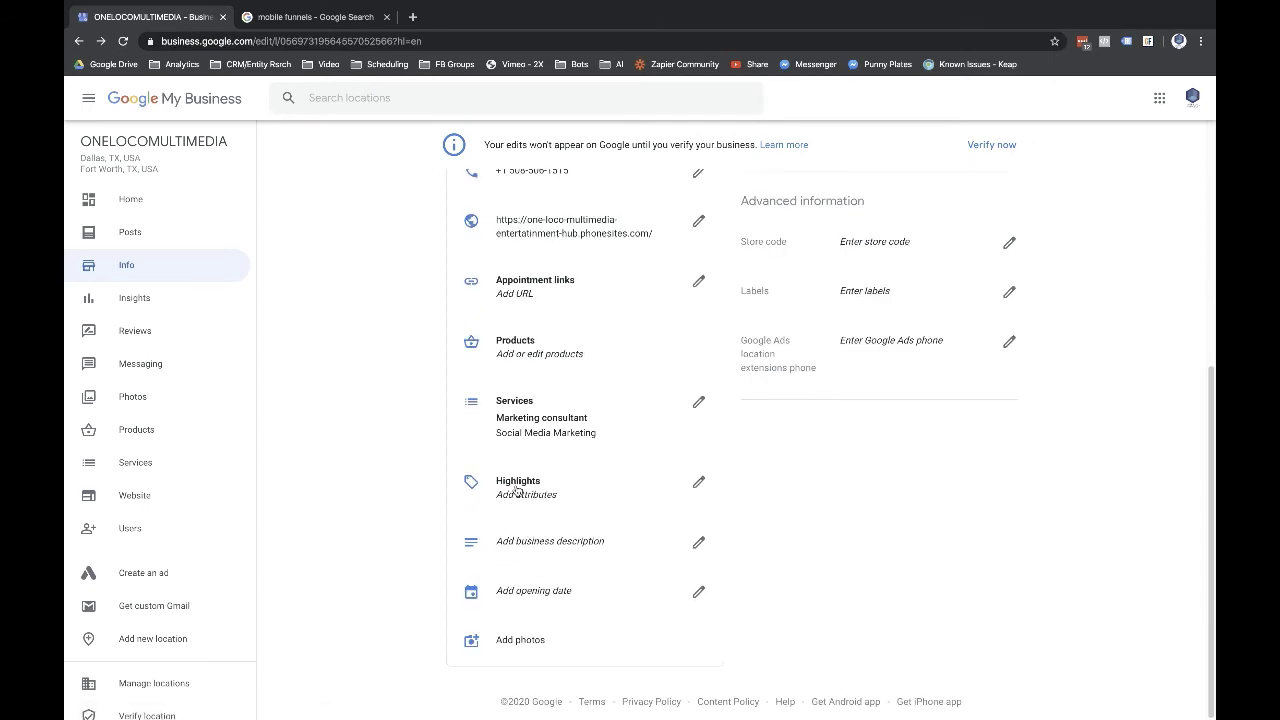
click(517, 490)
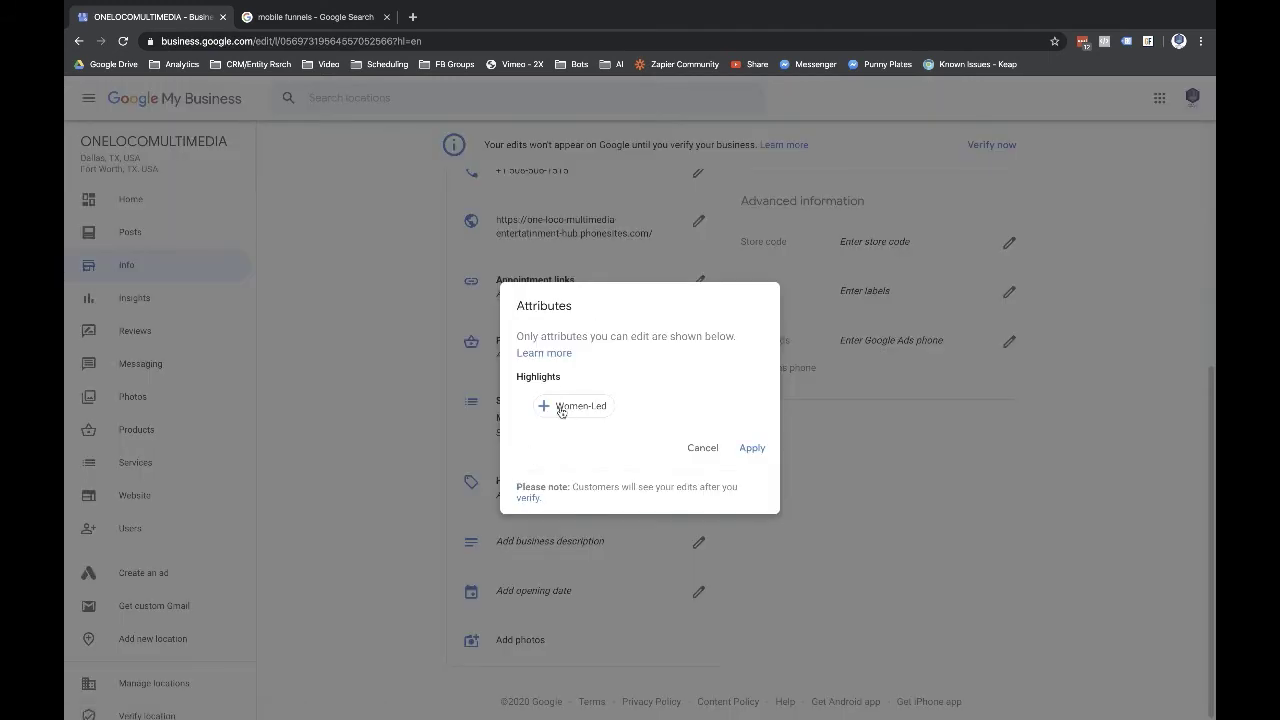
click(703, 448)
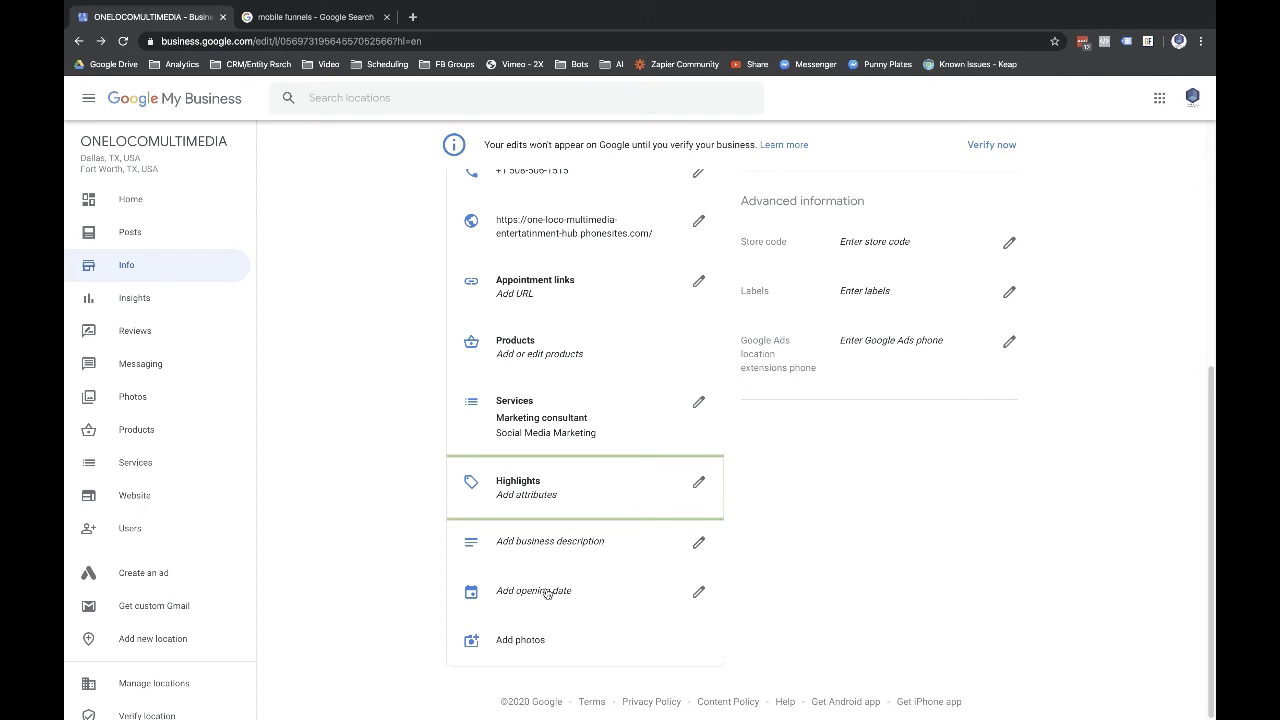
click(506, 645)
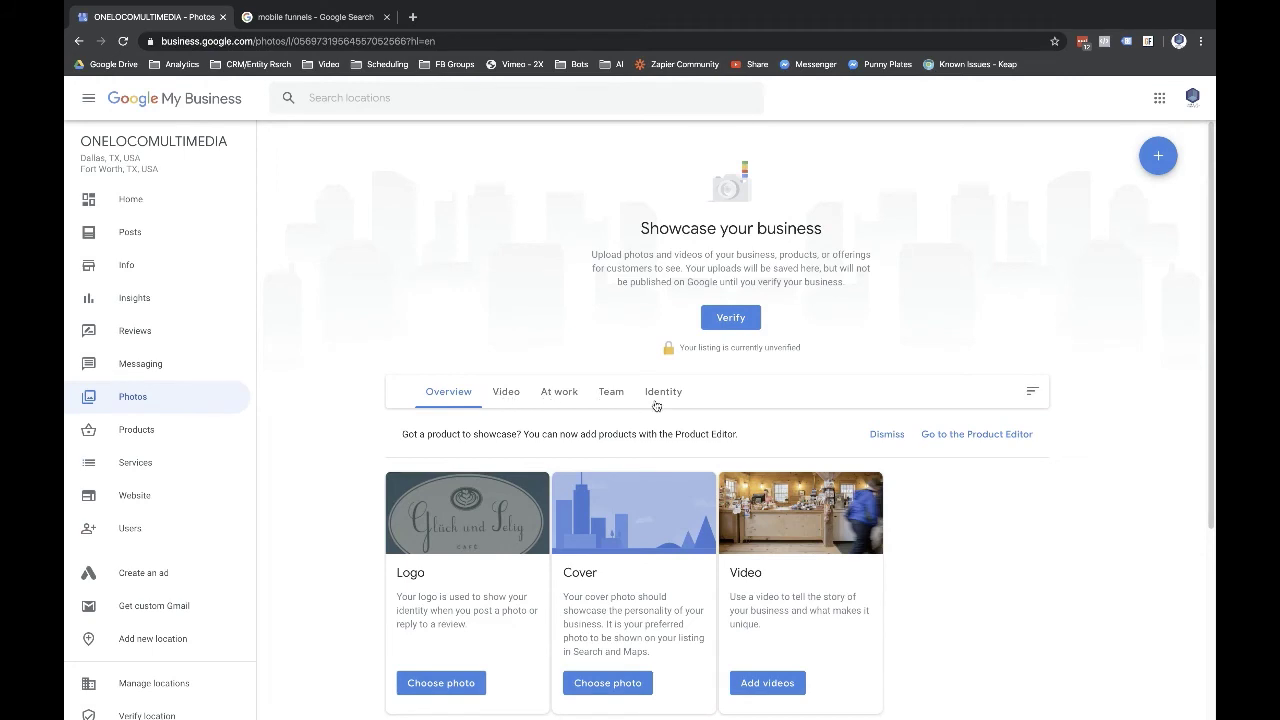
- Scroll through the Photos page's empty Logo, Cover and Video upload cards
scroll(639, 451, down, 2)
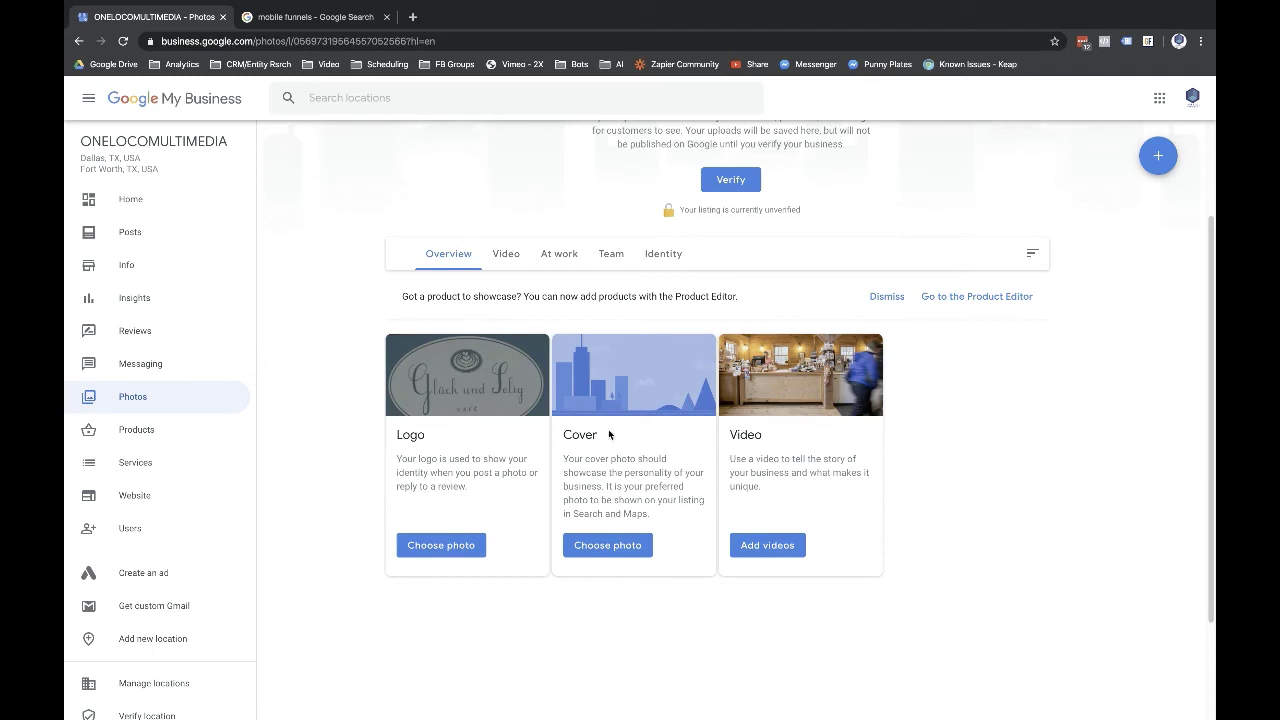
scroll(603, 388, up, 1)
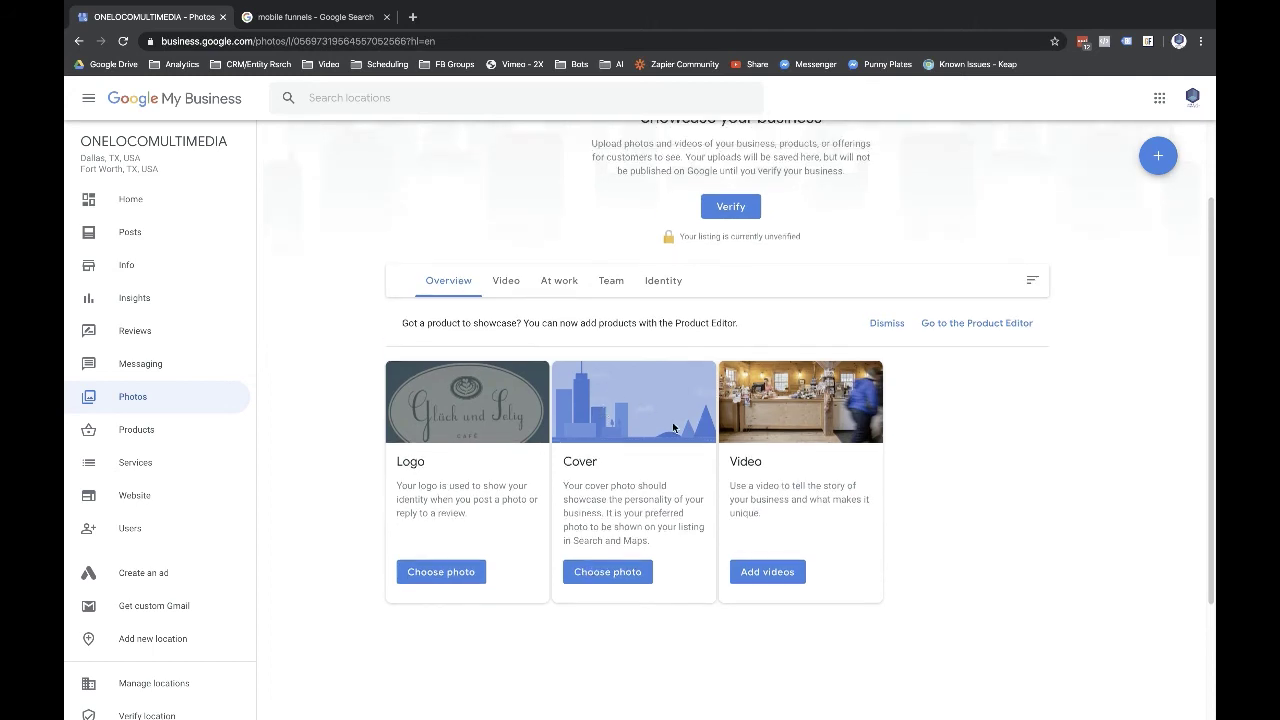
scroll(673, 428, up, 1)
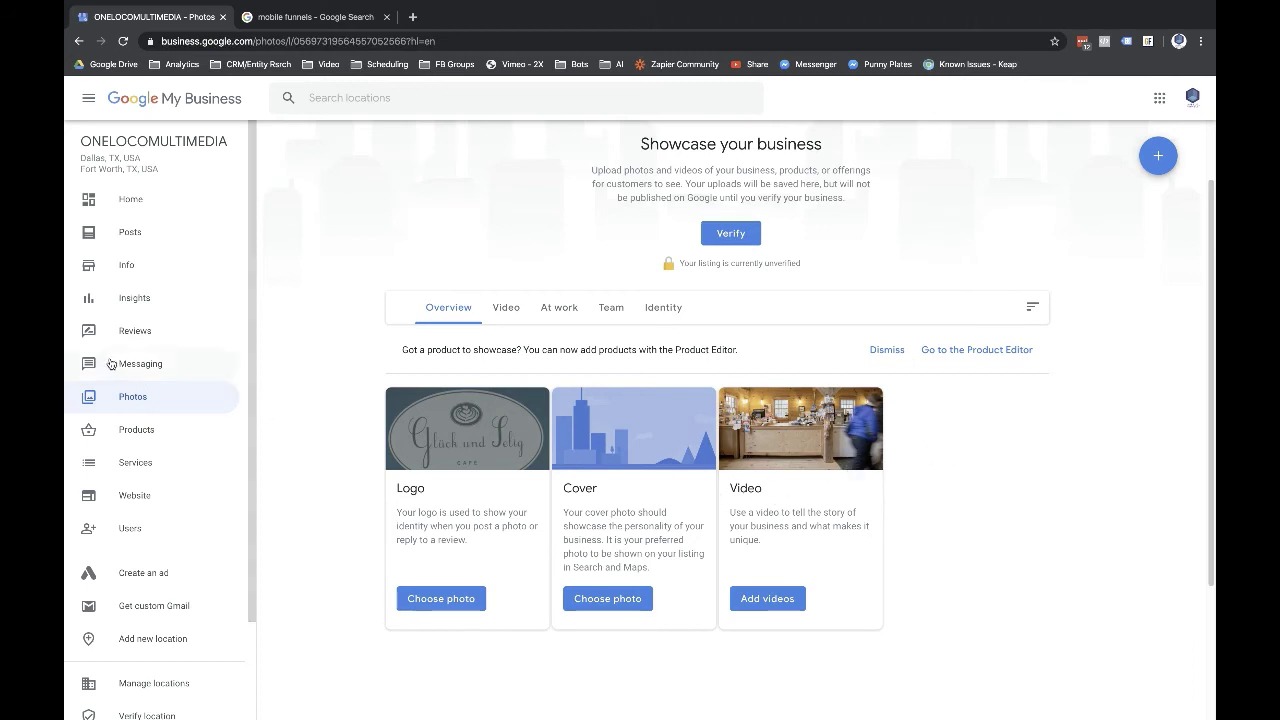
- Look over the Home and Info pages, then view Insights, locked until the listing is verified
click(127, 203)
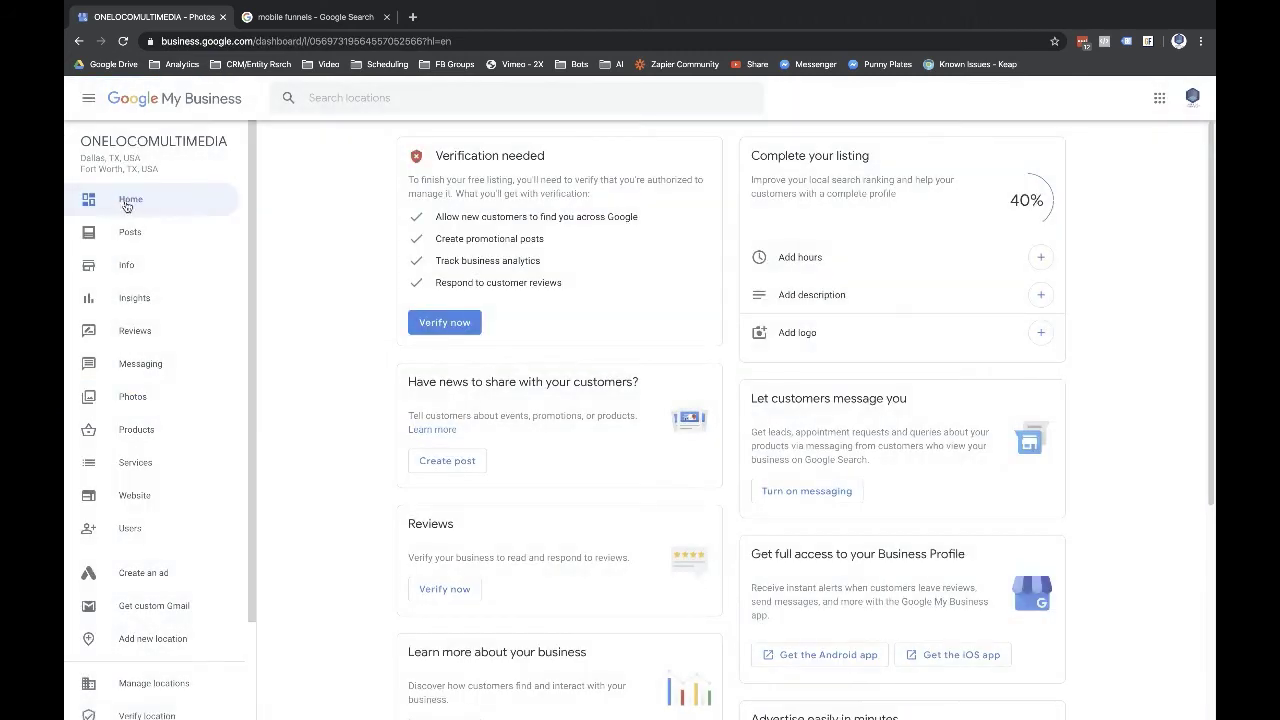
click(124, 254)
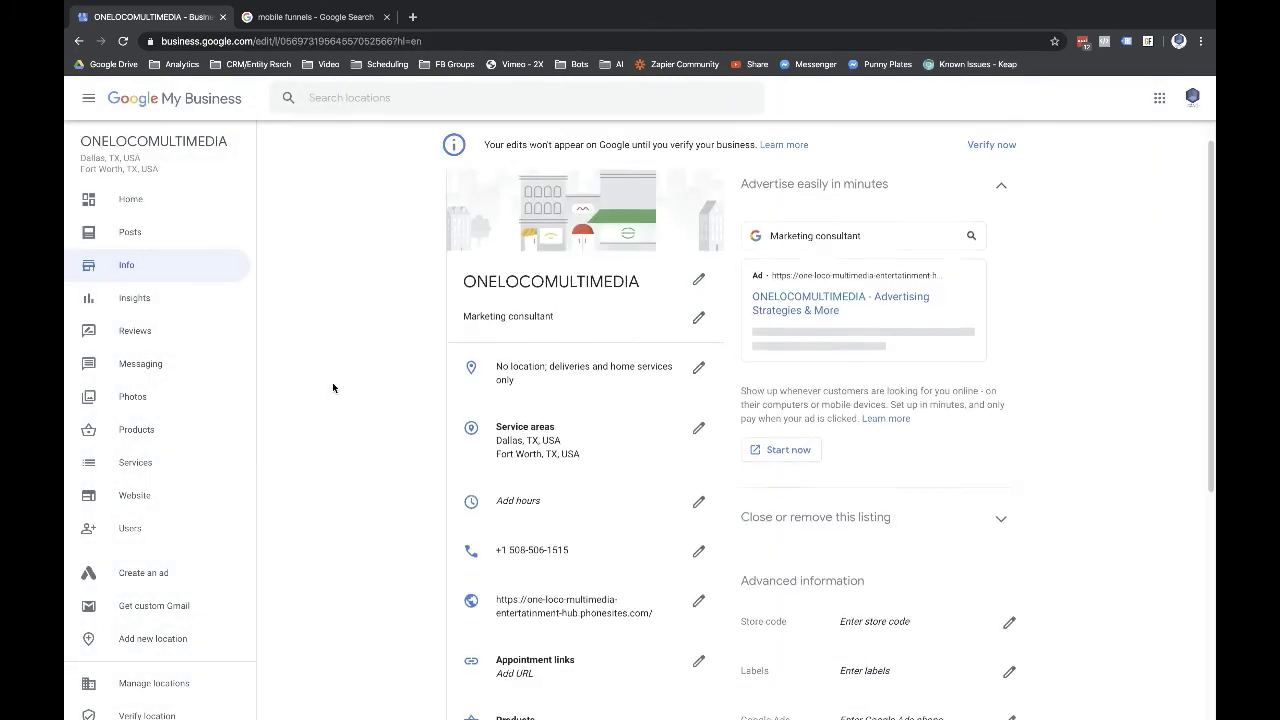
scroll(332, 382, down, 5)
scroll(746, 538, up, 4)
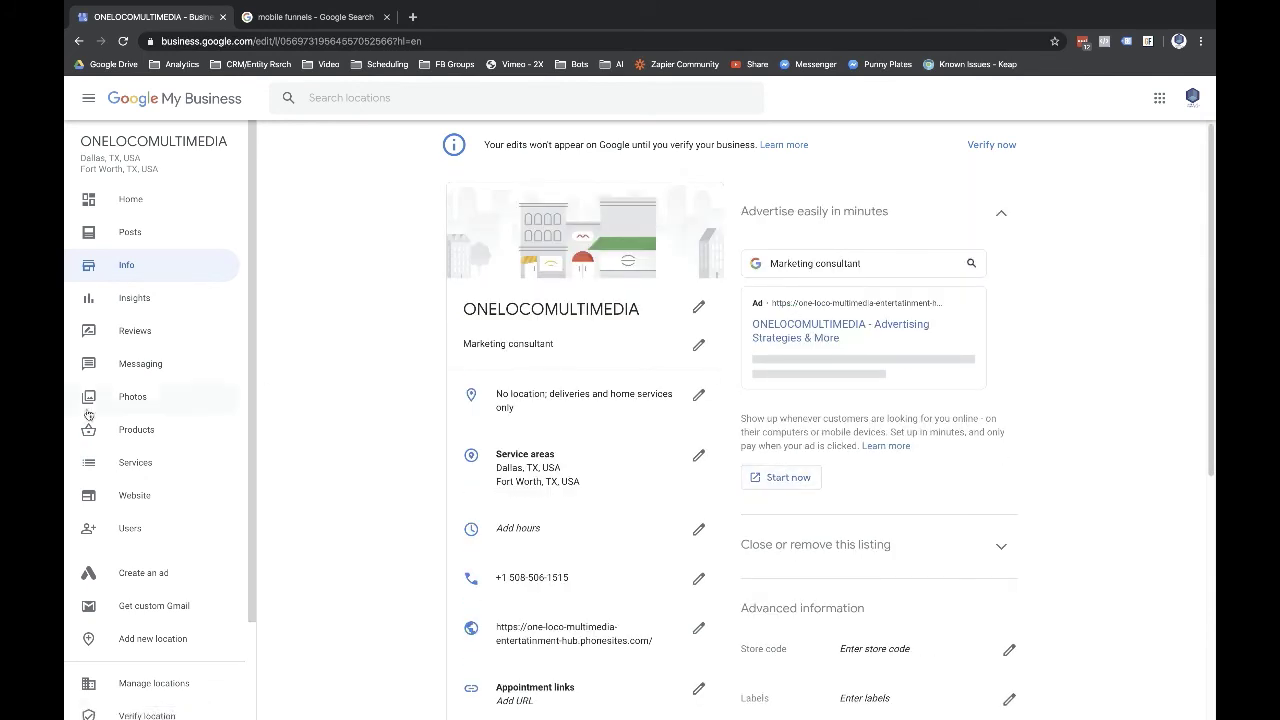
click(131, 300)
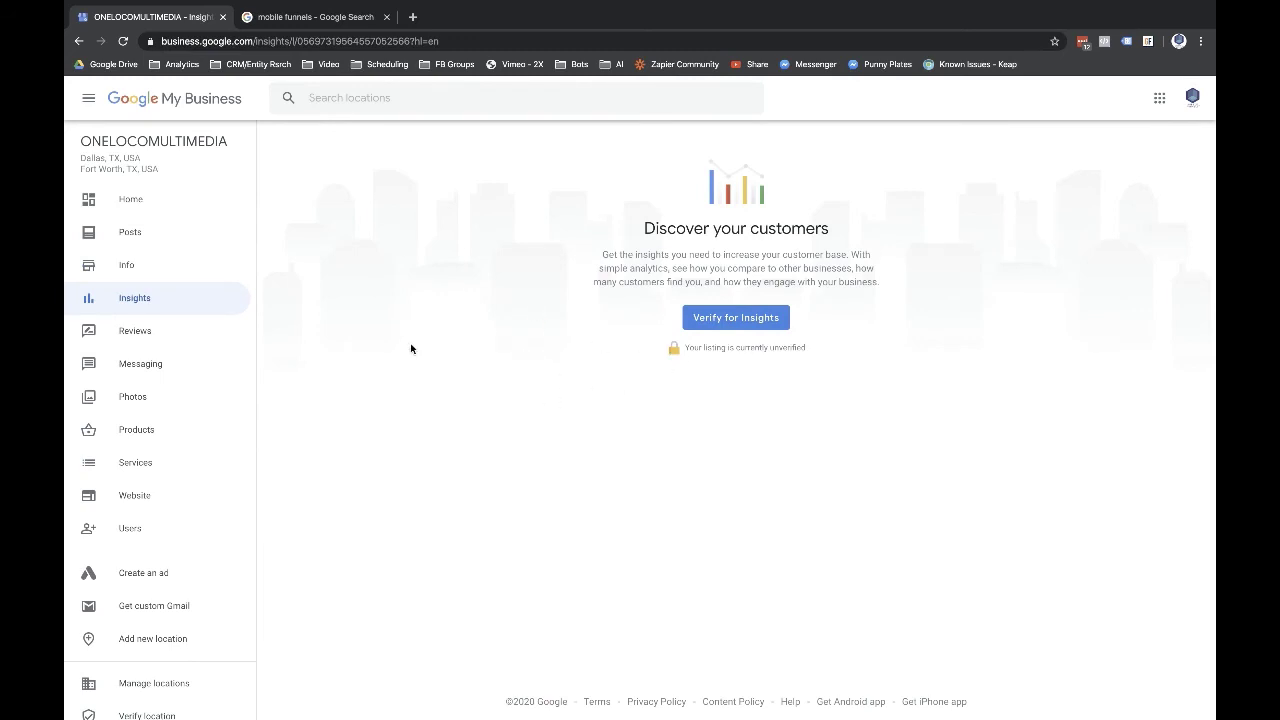
- View the Reviews page, then Messaging with its 'Verify for Messaging' prompt
click(137, 338)
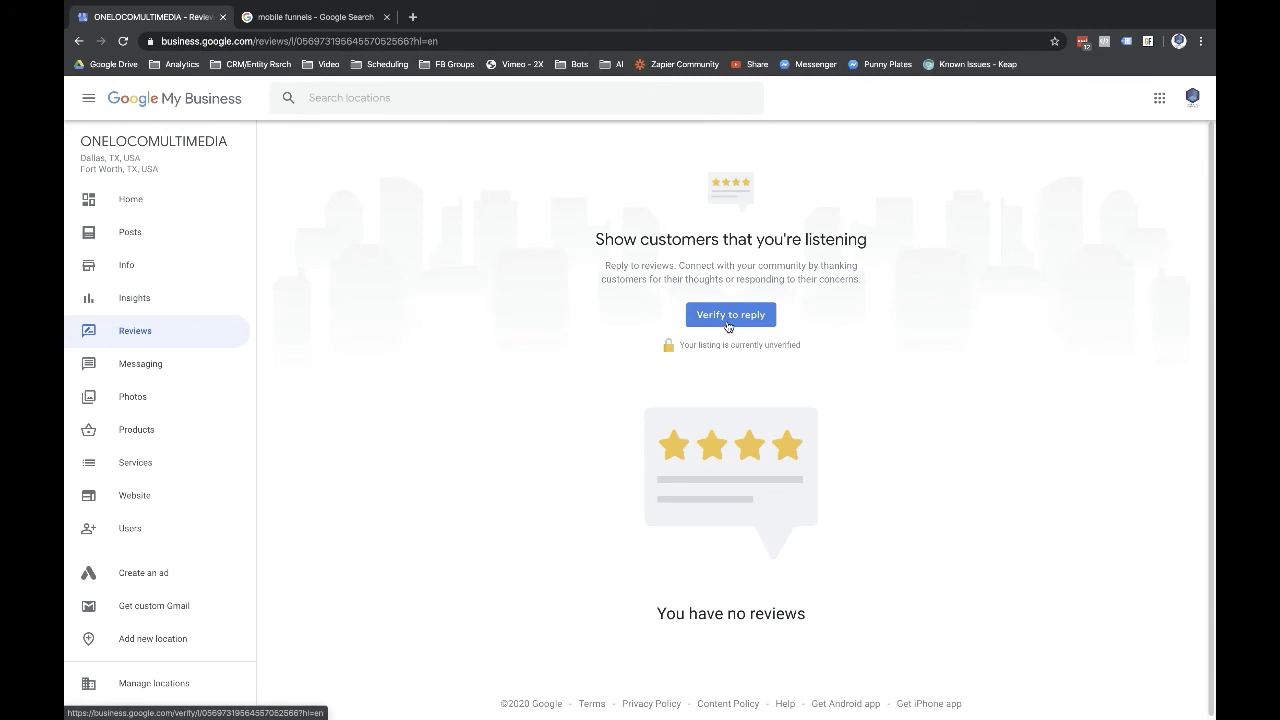
click(152, 363)
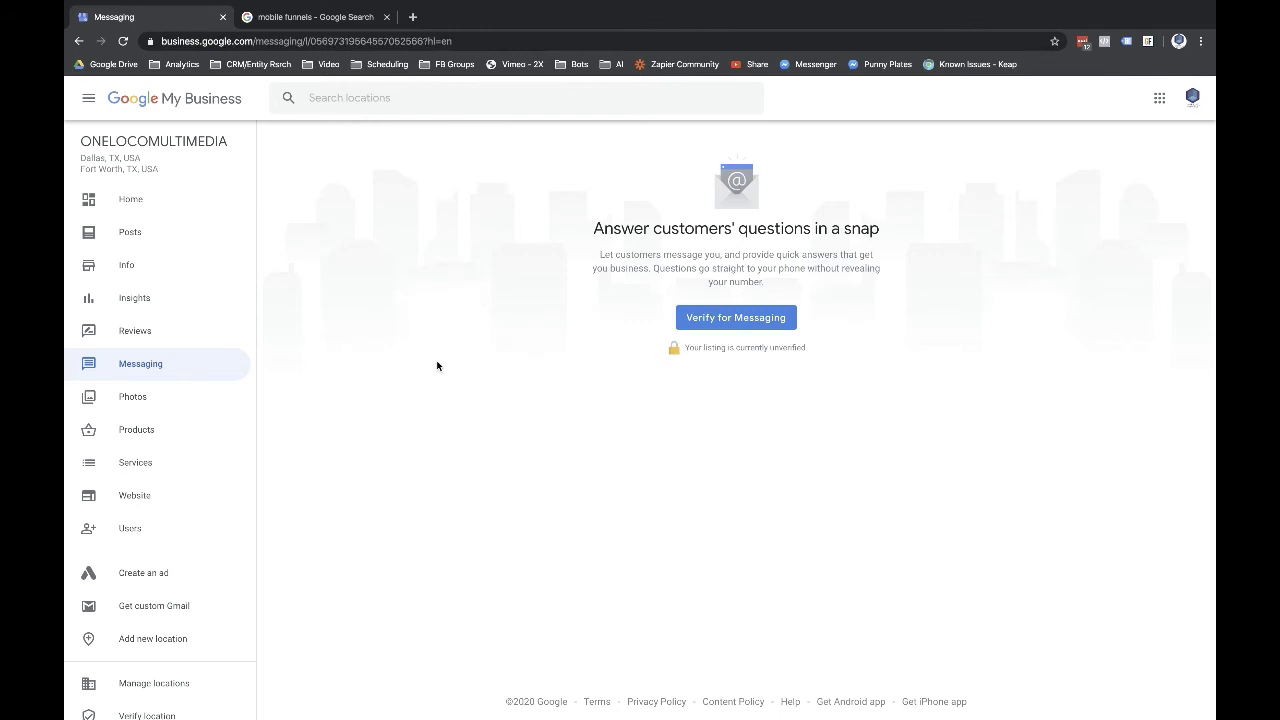
- Go through Photos and Products to Services, showing Social Media Marketing under Marketing consultant
click(137, 401)
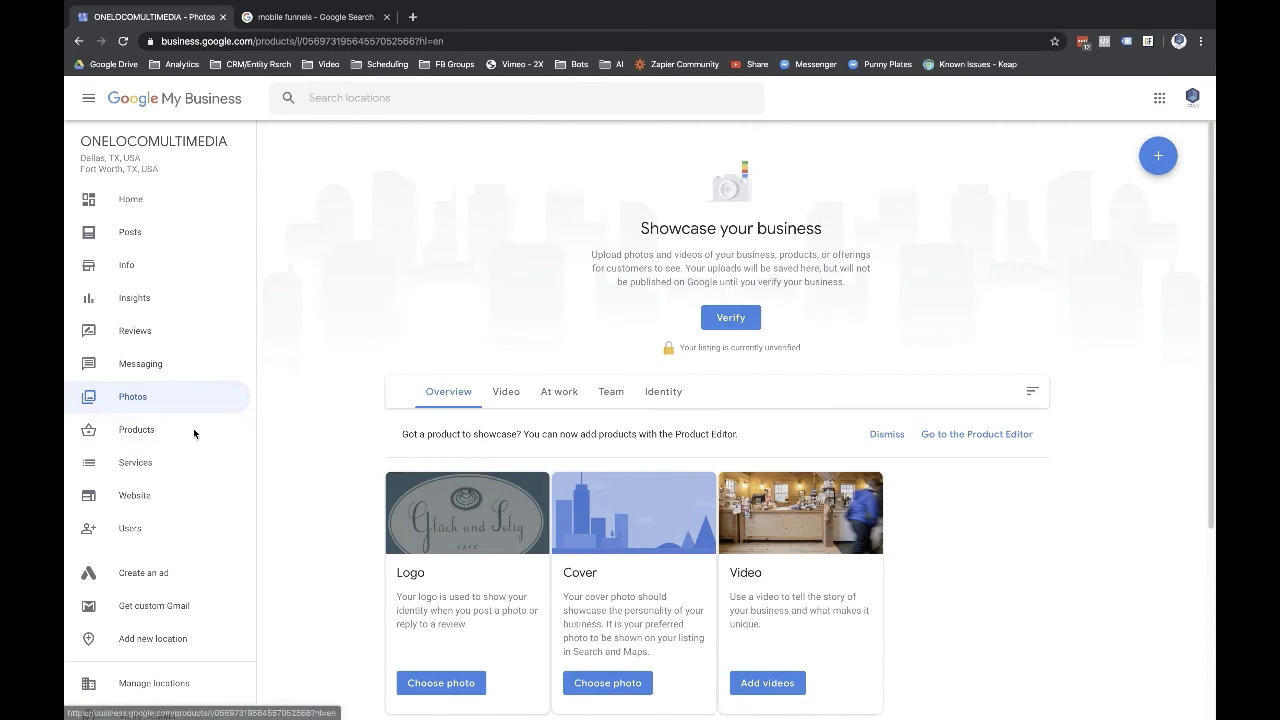
click(193, 430)
scroll(193, 434, down, 1)
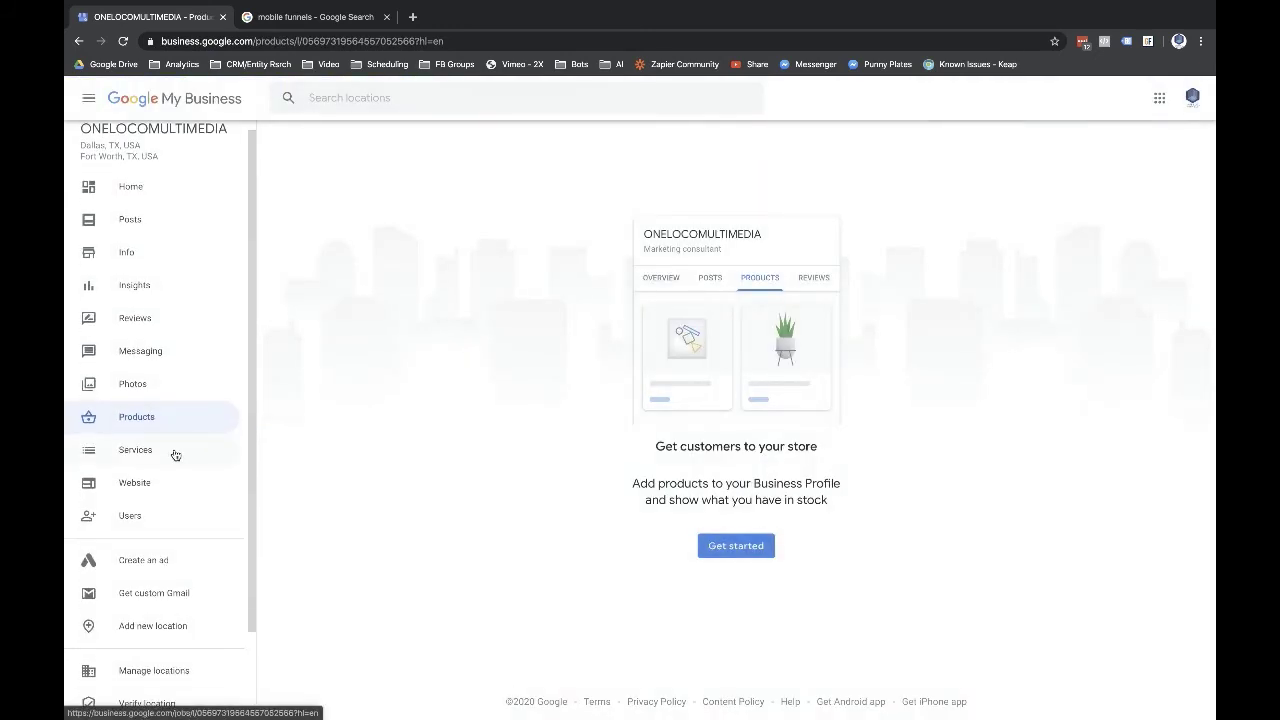
click(174, 452)
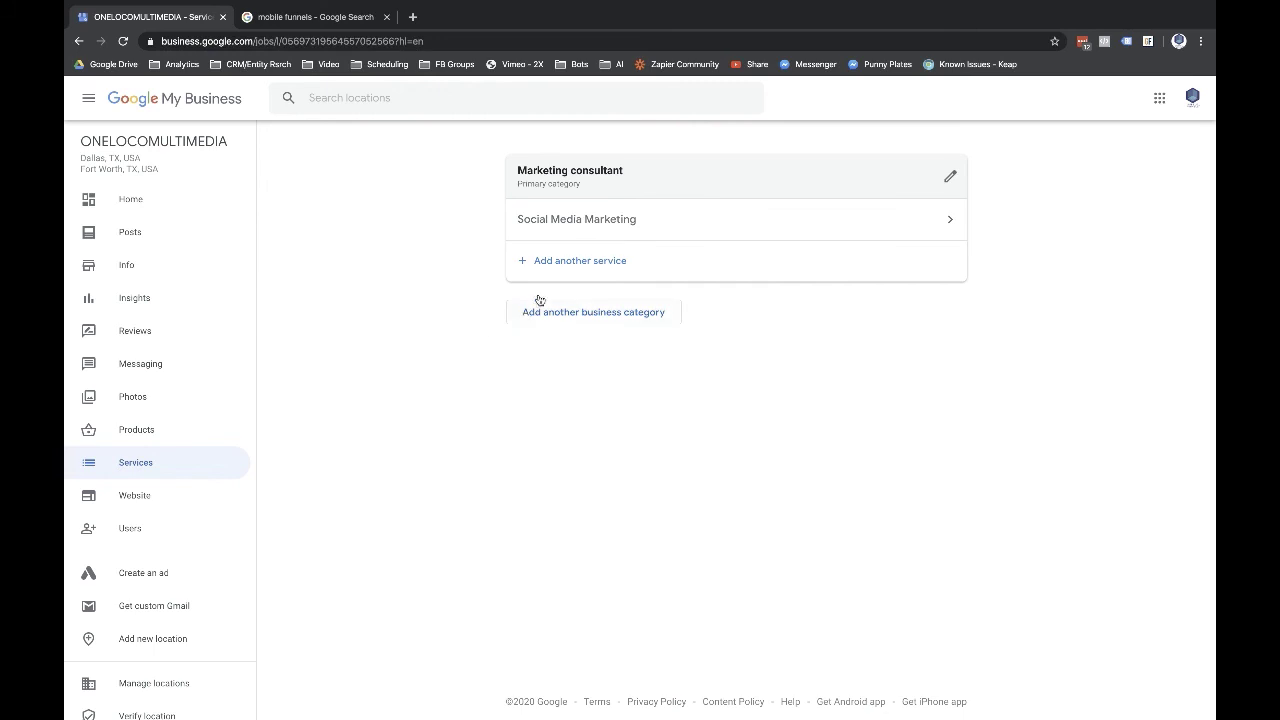
- Check the unpublished onelocomultimedia.business.site draft and review the listing's user permissions list
click(135, 497)
click(175, 533)
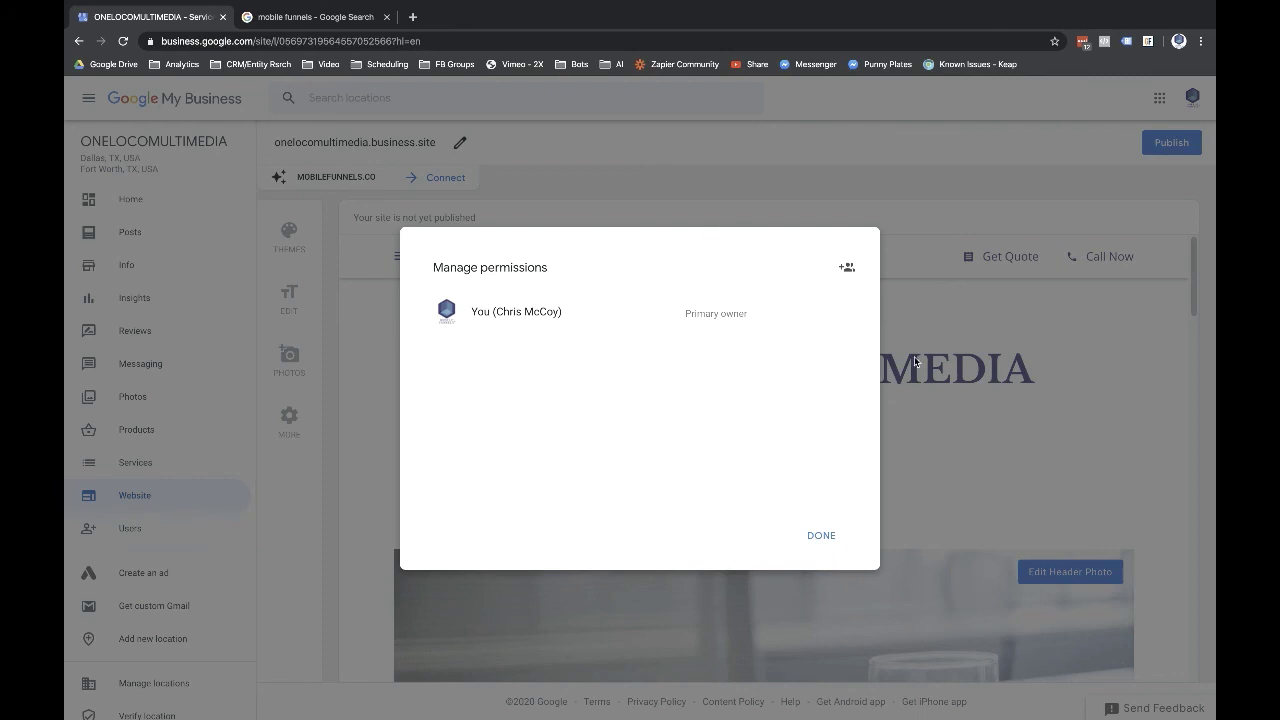
click(815, 534)
scroll(113, 498, down, 2)
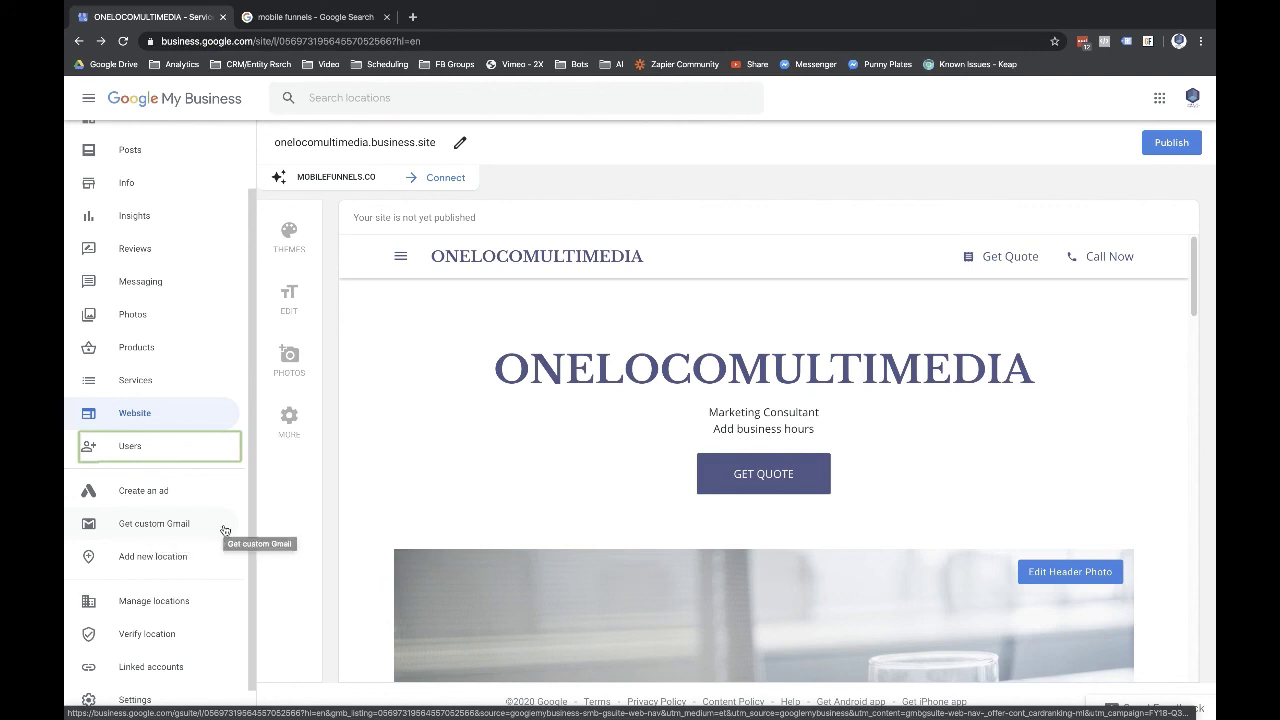
scroll(225, 530, down, 1)
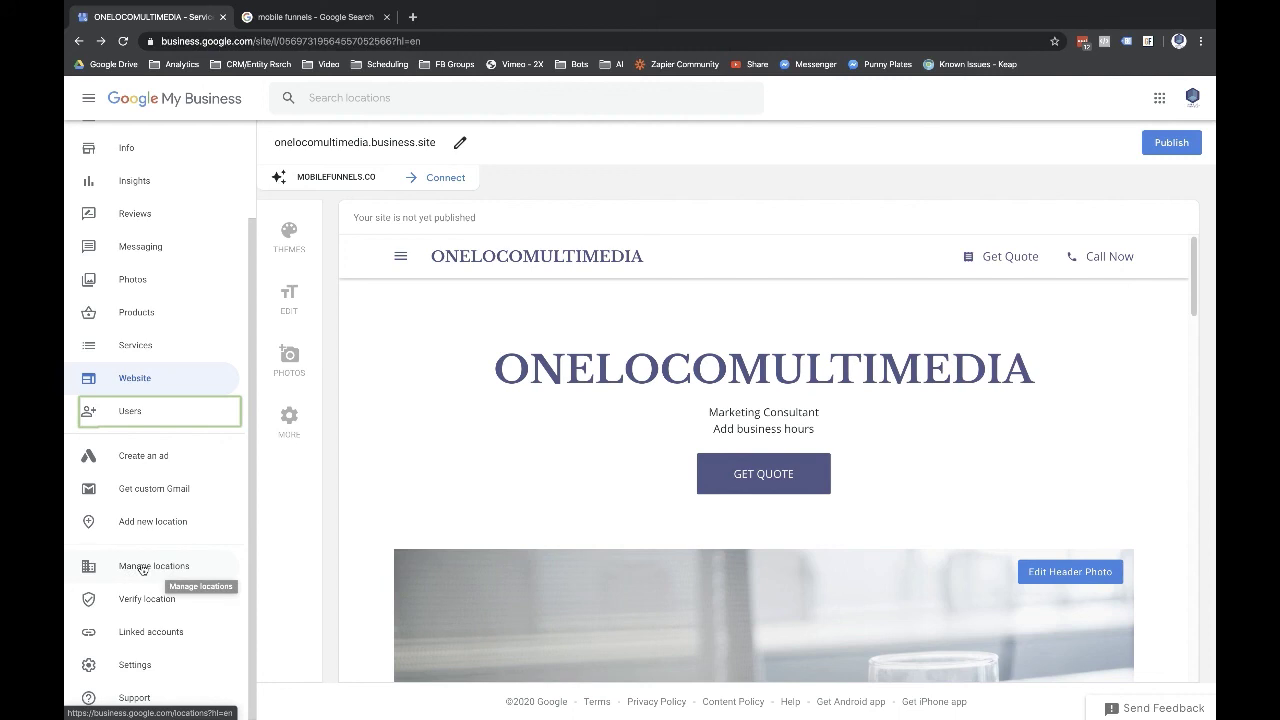
- From Settings, list the four managed locations, with ONELOCOMULTIMEDIA still needing verification
click(135, 665)
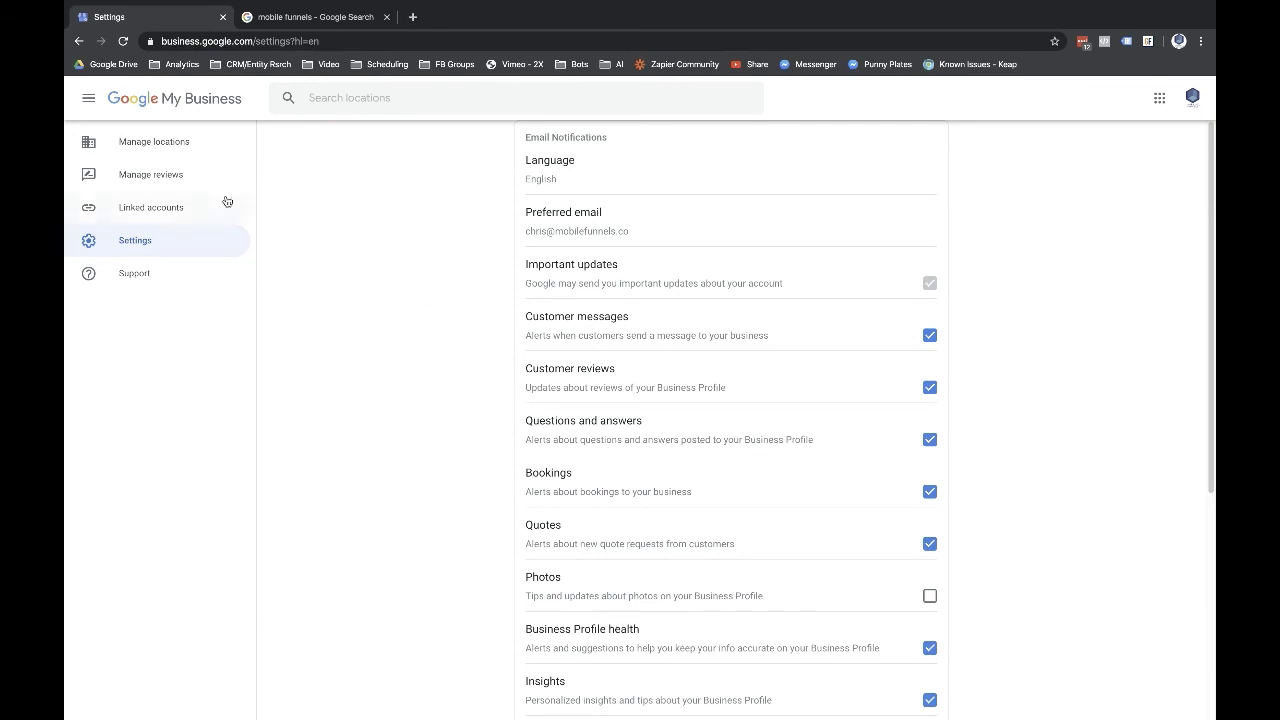
click(170, 142)
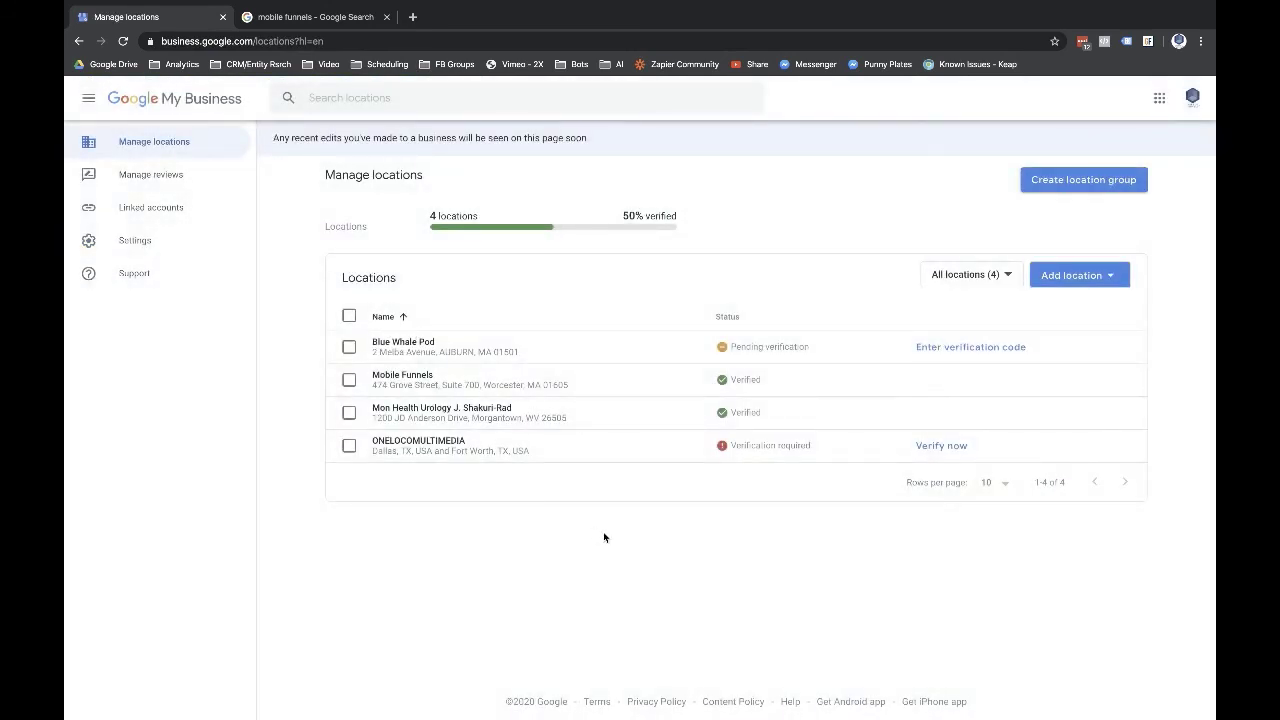